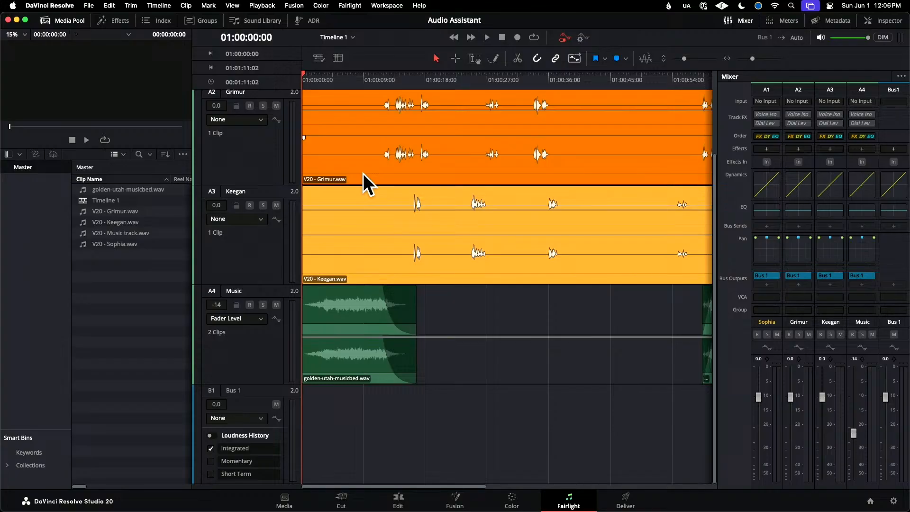
- Place the playhead at 01:00:26:01, zoom in on the timeline there and make track A1 taller
{"action": "scroll", "coordinate": [376, 173], "scroll_direction": "up", "scroll_amount": 2}
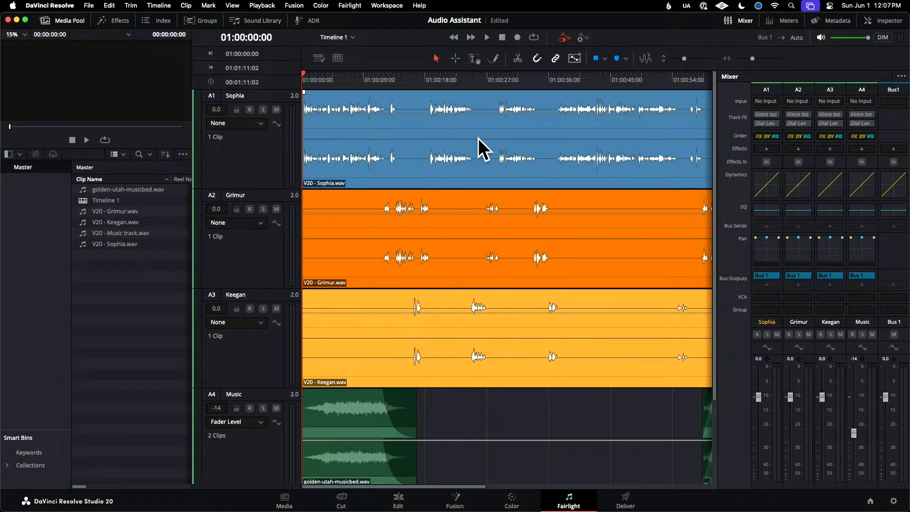
{"action": "left_click", "coordinate": [481, 78]}
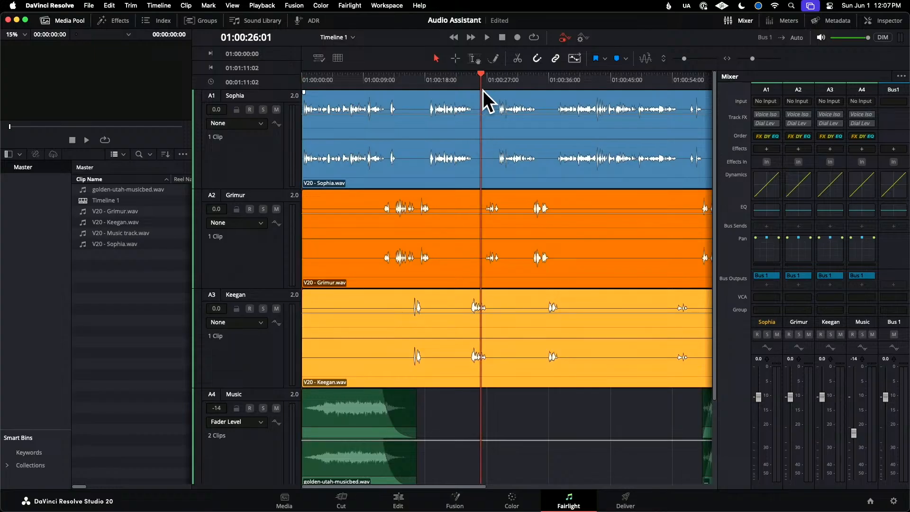
{"action": "left_click_drag", "start_coordinate": [755, 58], "coordinate": [757, 58]}
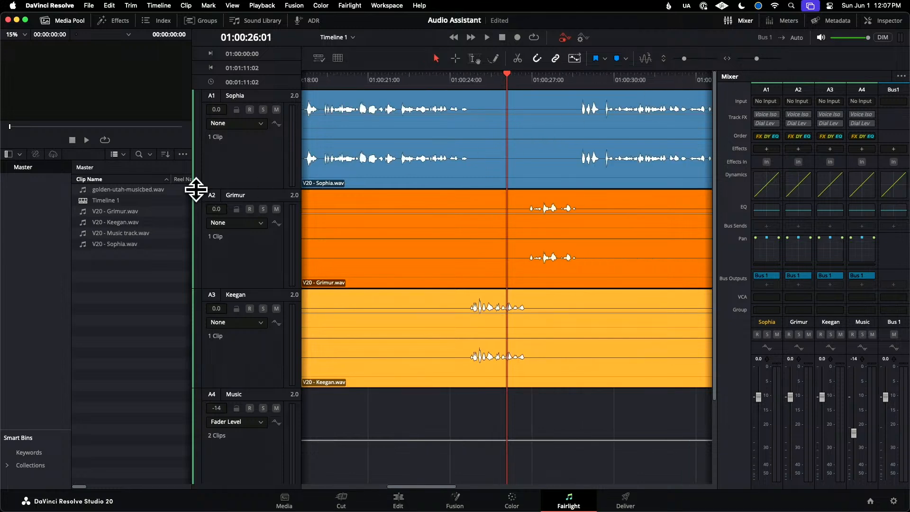
{"action": "left_click_drag", "start_coordinate": [245, 192], "coordinate": [240, 336]}
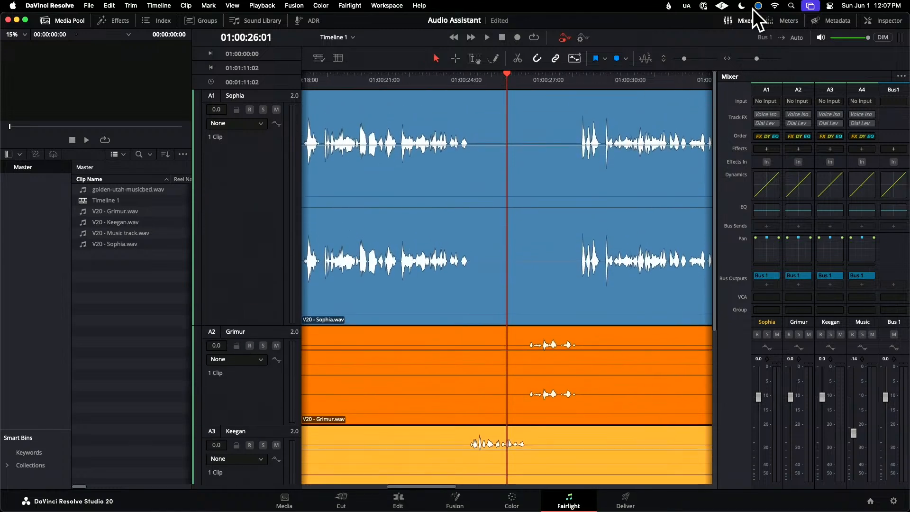
- Hide the mixer and the media pool, and fit the whole timeline in view
{"action": "left_click", "coordinate": [740, 19]}
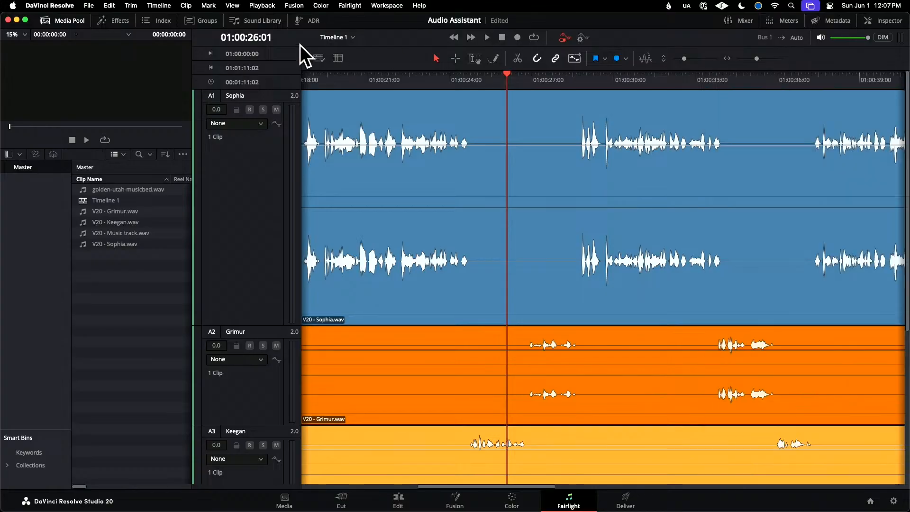
{"action": "left_click", "coordinate": [72, 21]}
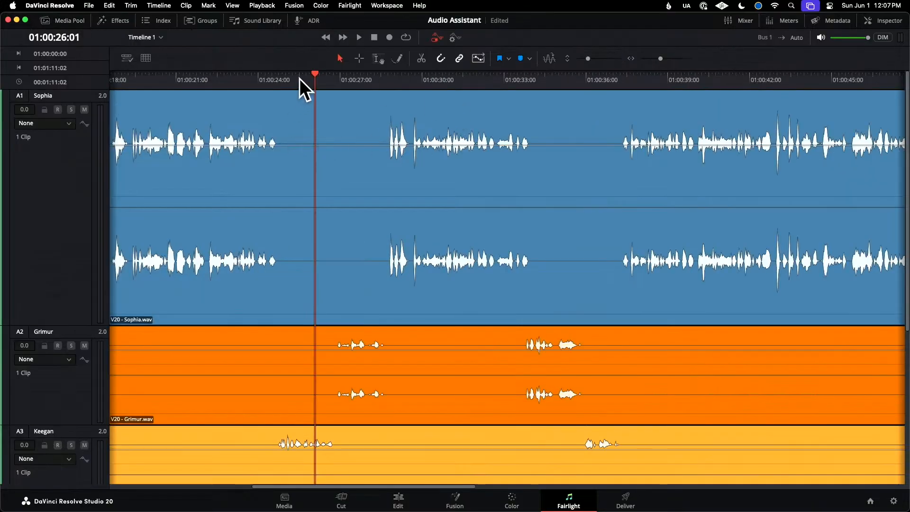
{"action": "scroll", "coordinate": [349, 109], "scroll_direction": "down", "scroll_amount": 3}
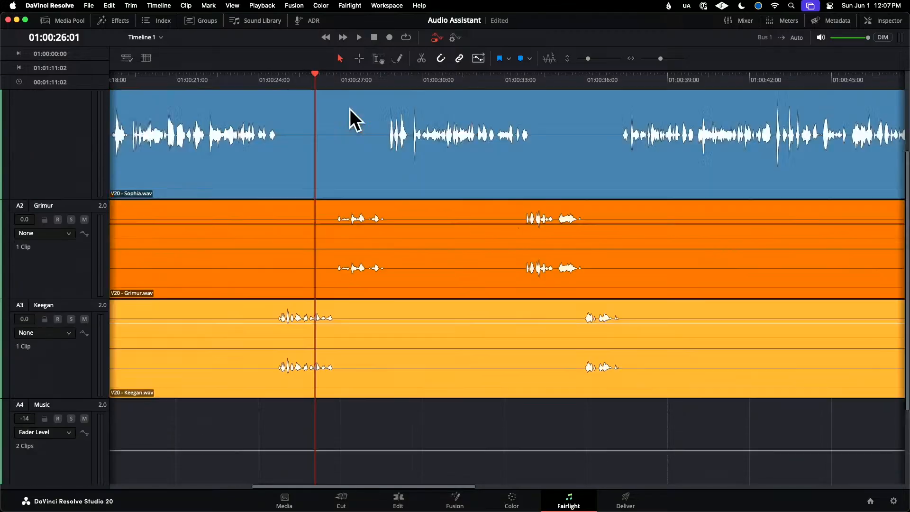
{"action": "scroll", "coordinate": [350, 109], "scroll_direction": "up", "scroll_amount": 3}
{"action": "key", "text": "shift+z"}
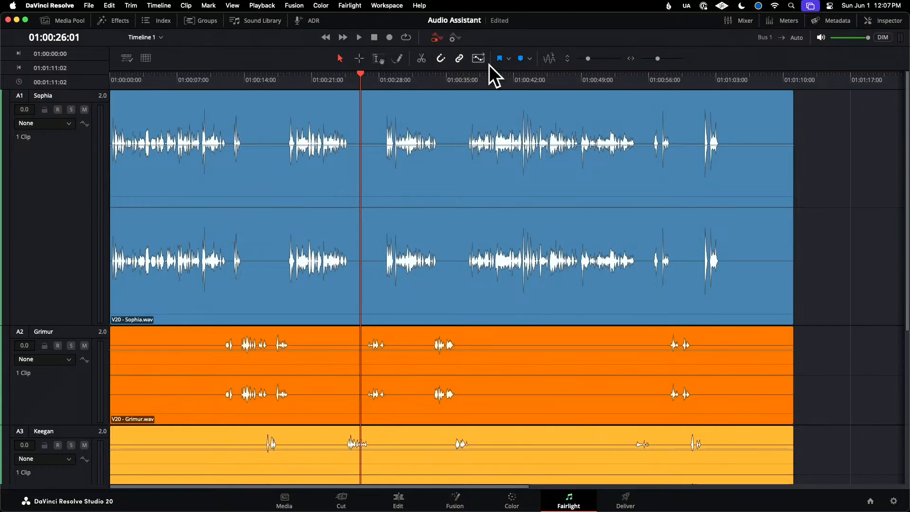
- Give all tracks an equal medium height, and show the mixer again with the whole timeline fitted beside it
{"action": "scroll", "coordinate": [65, 207], "scroll_direction": "down", "scroll_amount": 1}
{"action": "scroll", "coordinate": [66, 207], "scroll_direction": "down", "scroll_amount": 3}
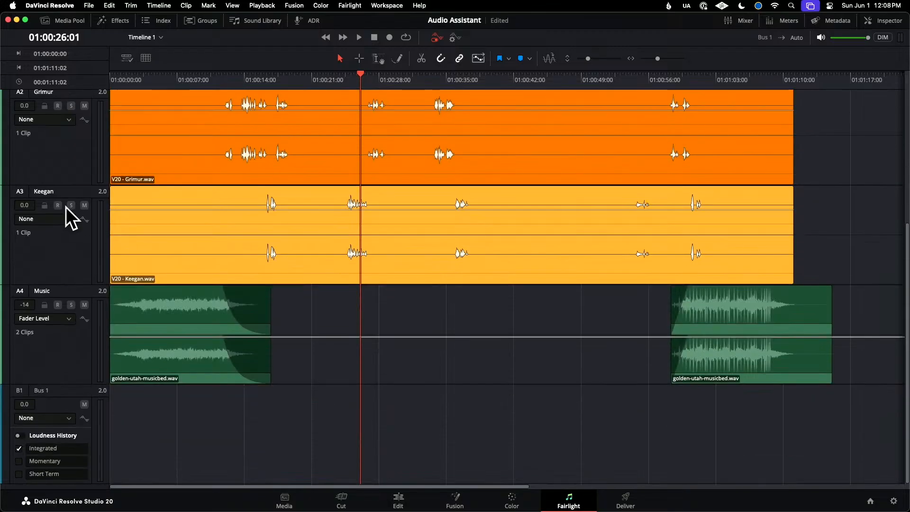
{"action": "scroll", "coordinate": [67, 207], "scroll_direction": "down", "scroll_amount": 5}
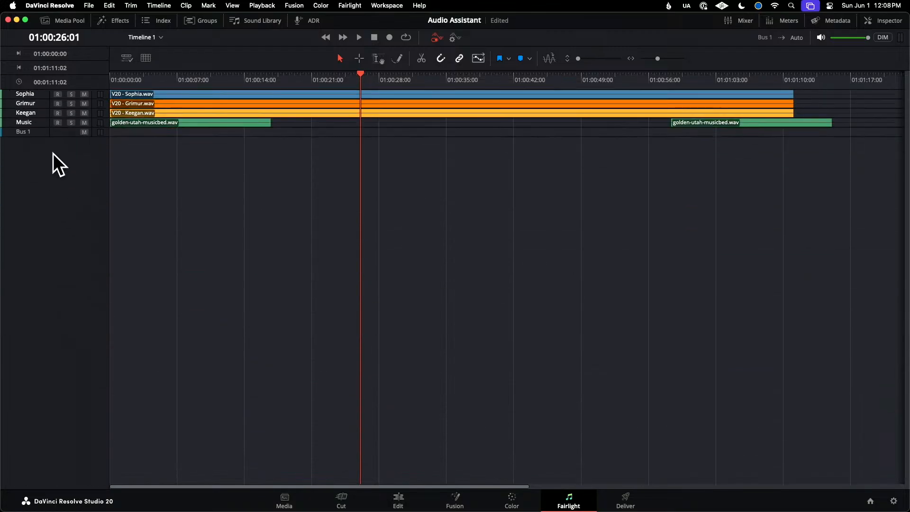
{"action": "scroll", "coordinate": [80, 117], "scroll_direction": "up", "scroll_amount": 5}
{"action": "scroll", "coordinate": [76, 121], "scroll_direction": "up", "scroll_amount": 2}
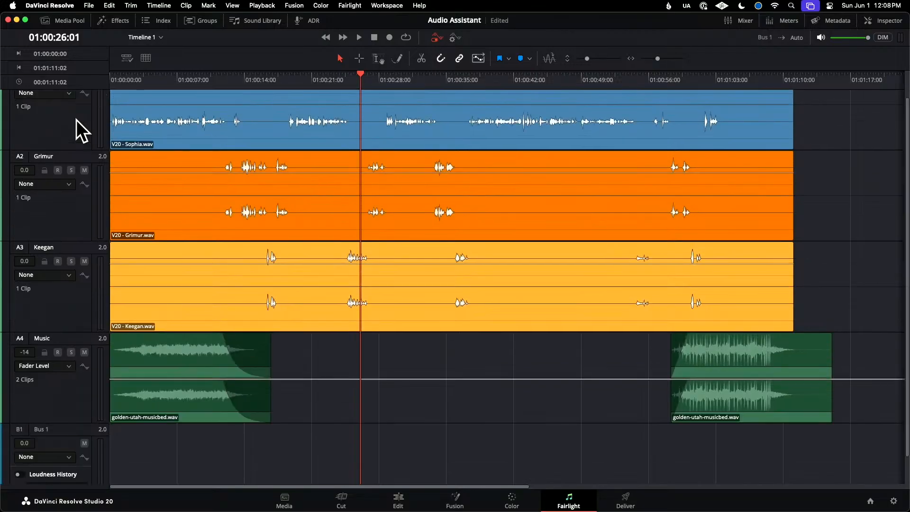
{"action": "left_click", "coordinate": [743, 21]}
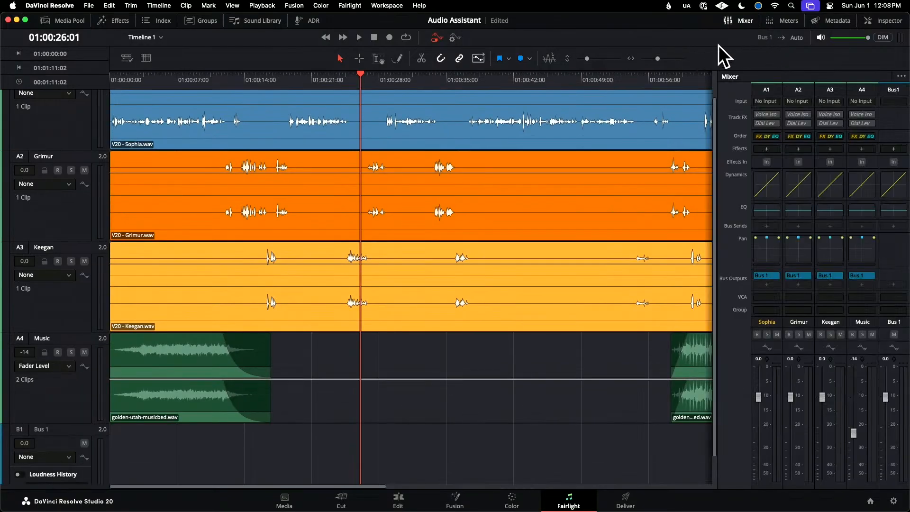
{"action": "key", "text": "shift+z"}
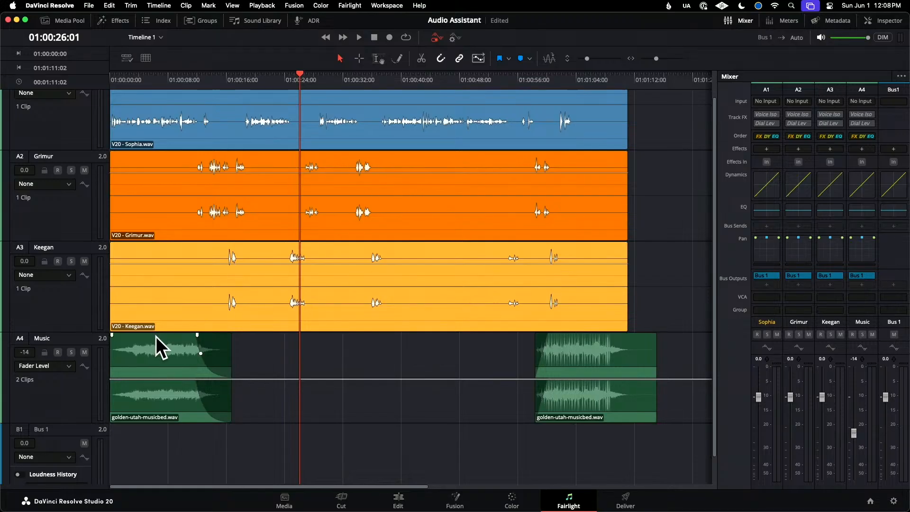
- Play the unprocessed mix from the start of the timeline to the end, and stop playback
{"action": "key", "text": "Home"}
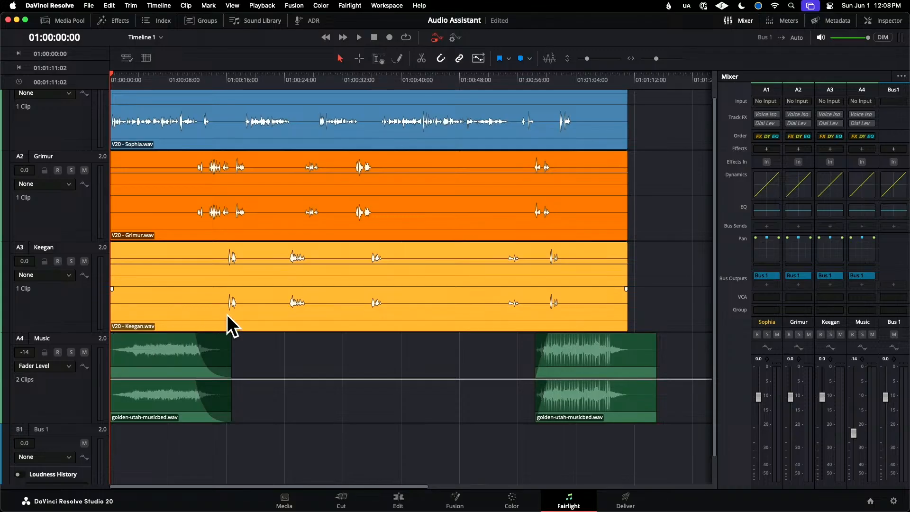
{"action": "key", "text": "space"}
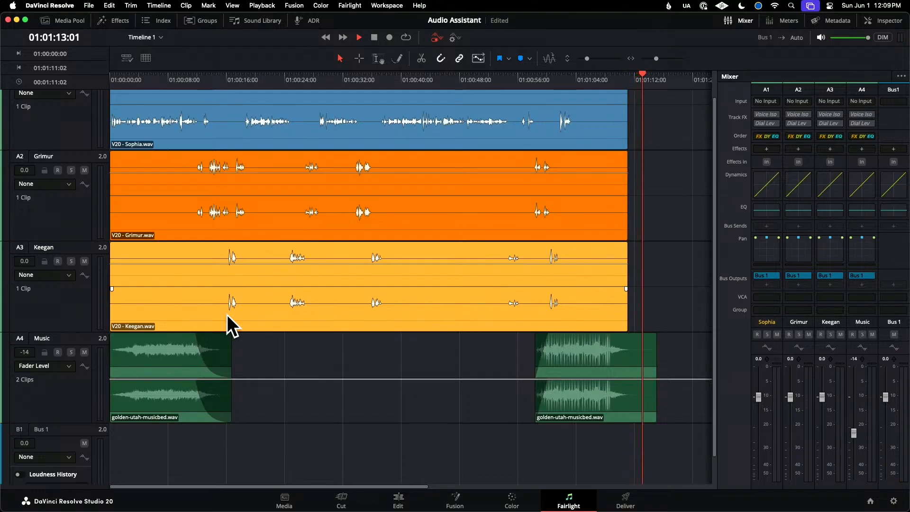
{"action": "key", "text": "space"}
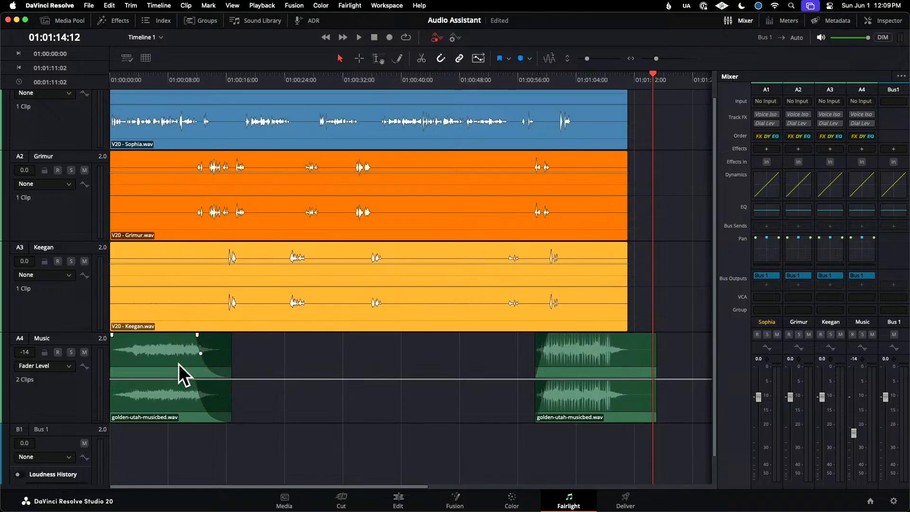
- Analyze the audio levels of the second clip on the Music track with the ITU-R BS.1770-4 loudness standard
{"action": "right_click", "coordinate": [631, 355]}
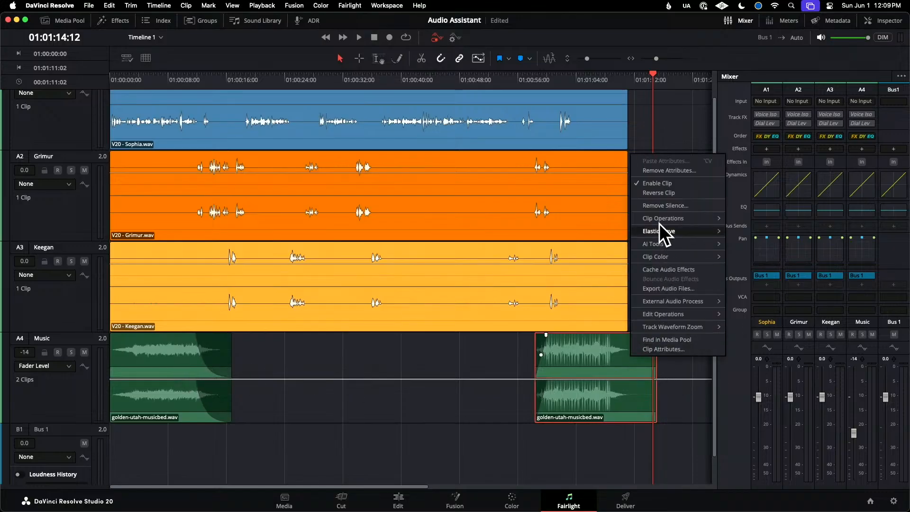
{"action": "mouse_move", "coordinate": [698, 219]}
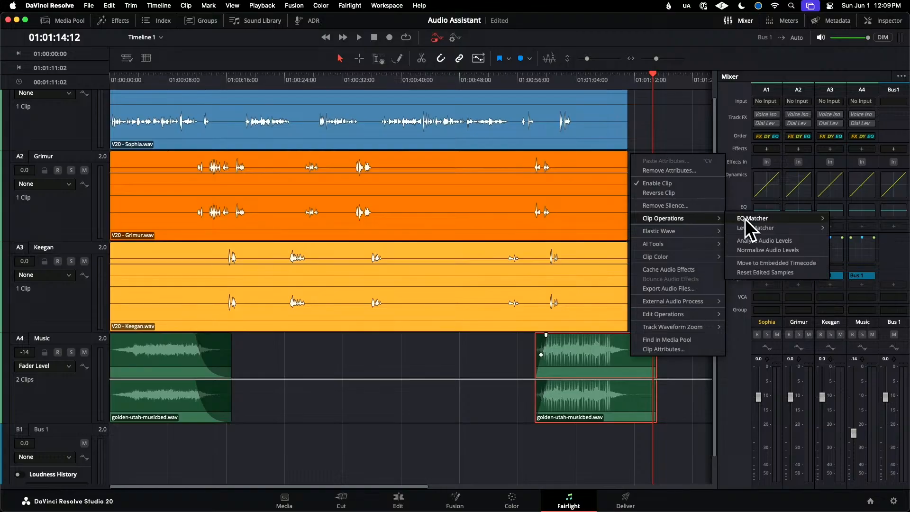
{"action": "left_click", "coordinate": [793, 242]}
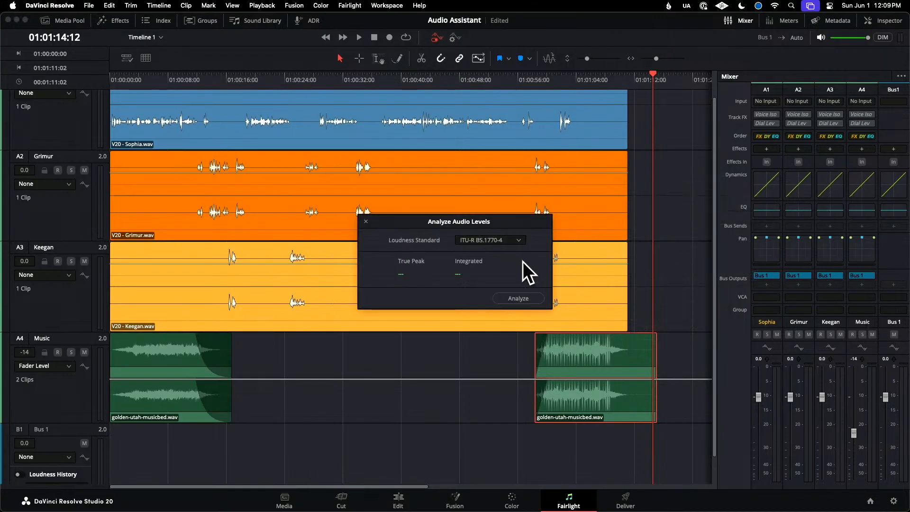
{"action": "left_click", "coordinate": [524, 298]}
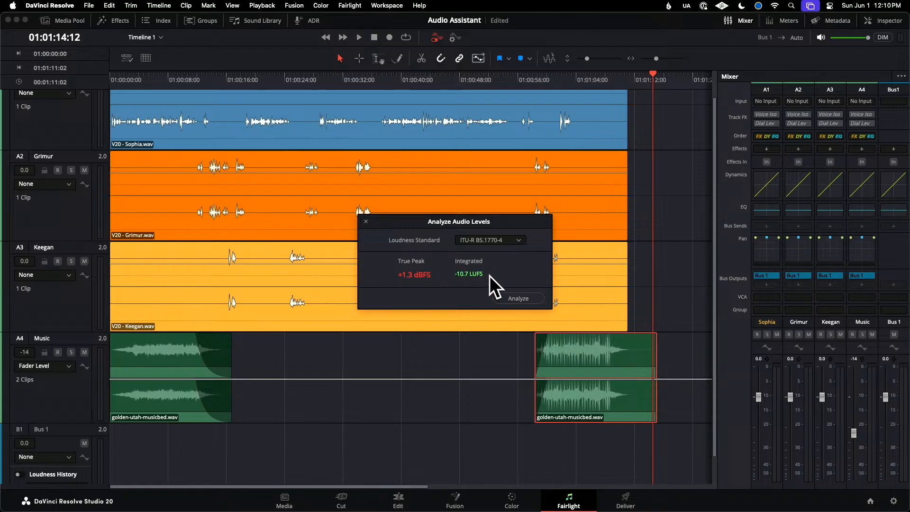
{"action": "left_click", "coordinate": [365, 221]}
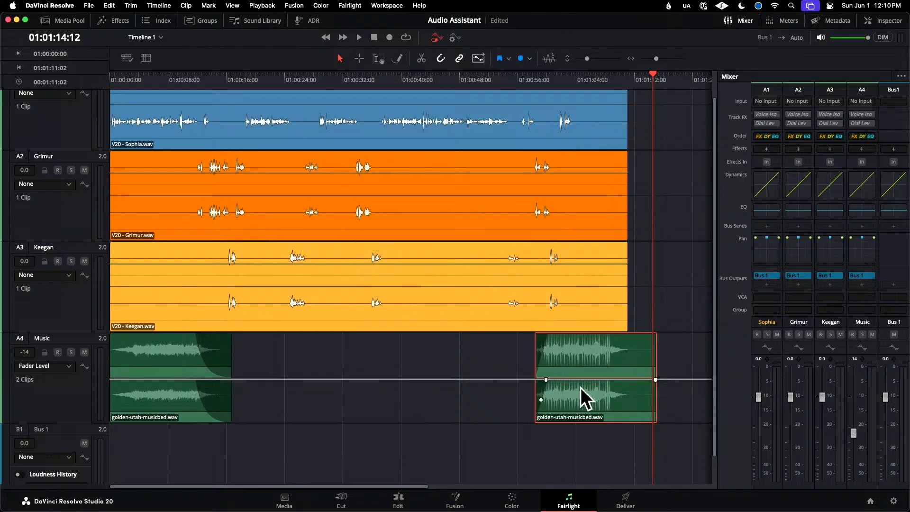
- Save the project and deselect the music clip
{"action": "left_click_drag", "start_coordinate": [590, 378], "coordinate": [590, 378]}
{"action": "key", "text": "super+s"}
{"action": "left_click", "coordinate": [454, 363]}
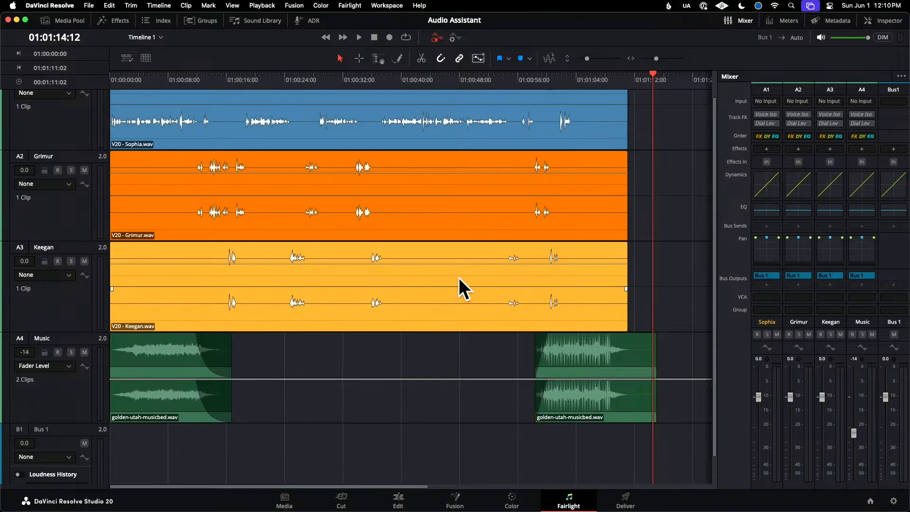
- Run the AI Audio Assistant's Auto Mix on the timeline with ITU-R BS.1770-4 as the delivery standard
{"action": "left_click", "coordinate": [166, 7]}
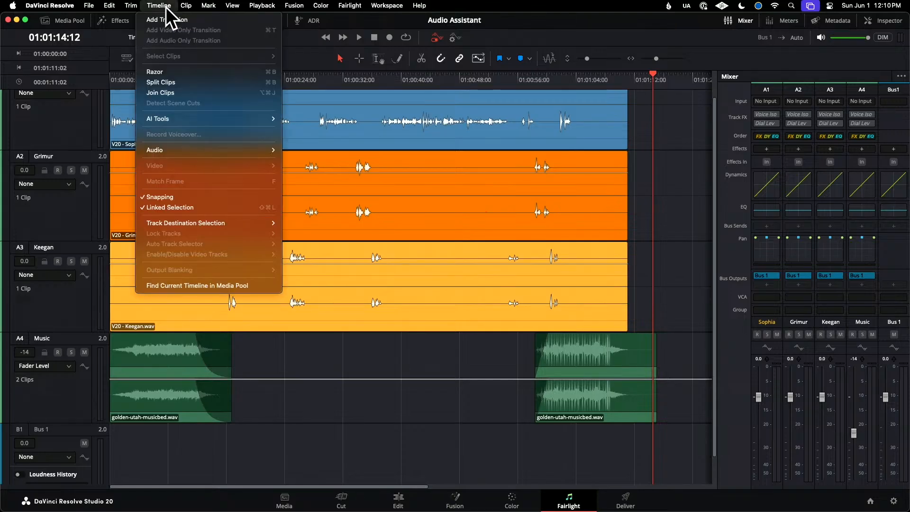
{"action": "mouse_move", "coordinate": [190, 119]}
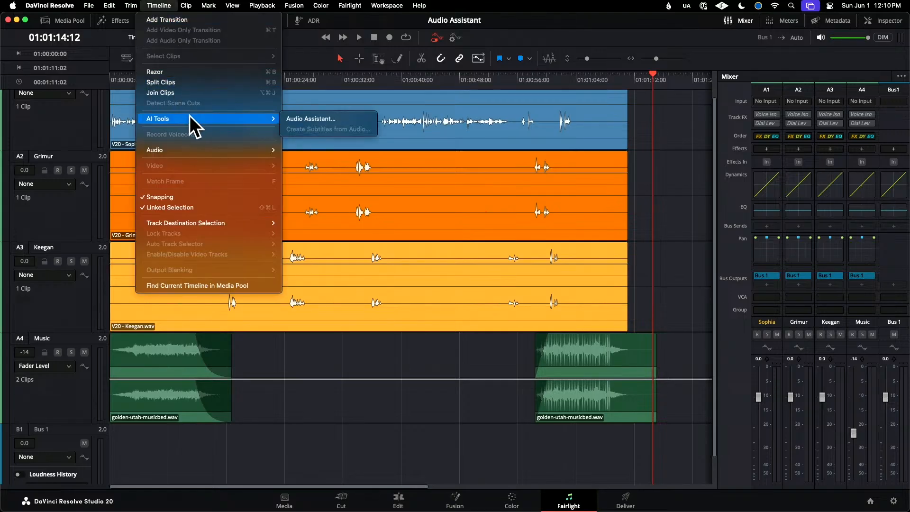
{"action": "left_click", "coordinate": [294, 118]}
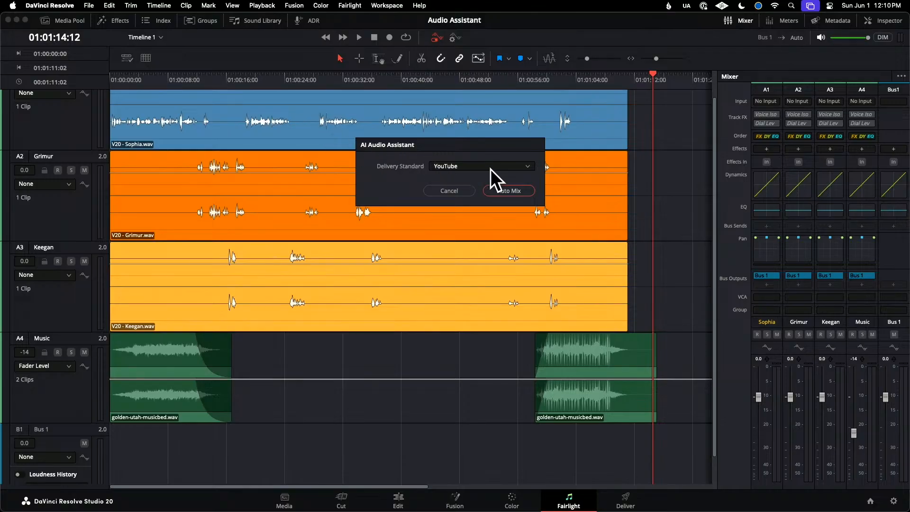
{"action": "left_click", "coordinate": [528, 166]}
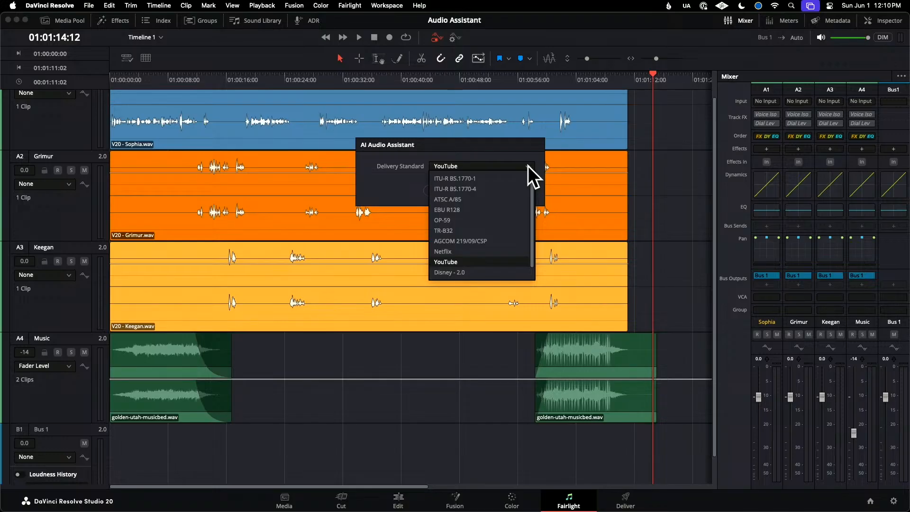
{"action": "scroll", "coordinate": [531, 199], "scroll_direction": "down", "scroll_amount": 1}
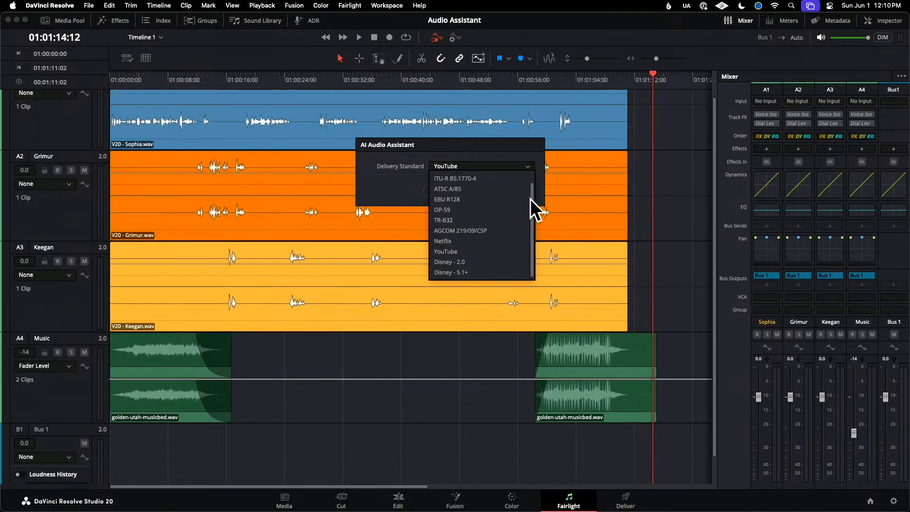
{"action": "scroll", "coordinate": [534, 178], "scroll_direction": "up", "scroll_amount": 1}
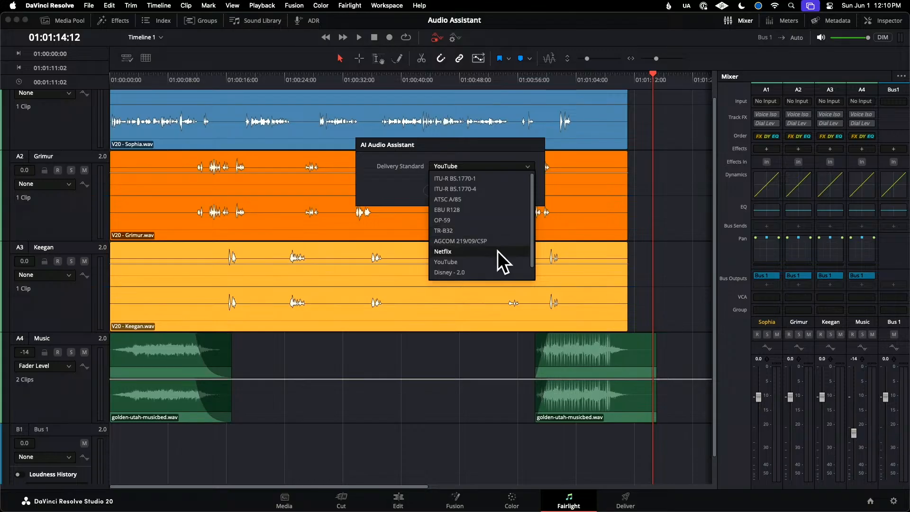
{"action": "scroll", "coordinate": [501, 266], "scroll_direction": "down", "scroll_amount": 1}
{"action": "scroll", "coordinate": [528, 192], "scroll_direction": "up", "scroll_amount": 1}
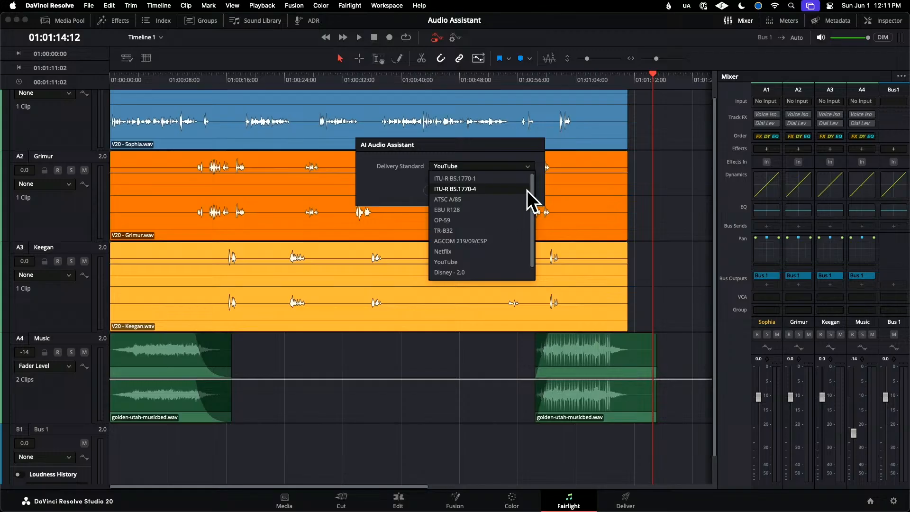
{"action": "left_click", "coordinate": [487, 189]}
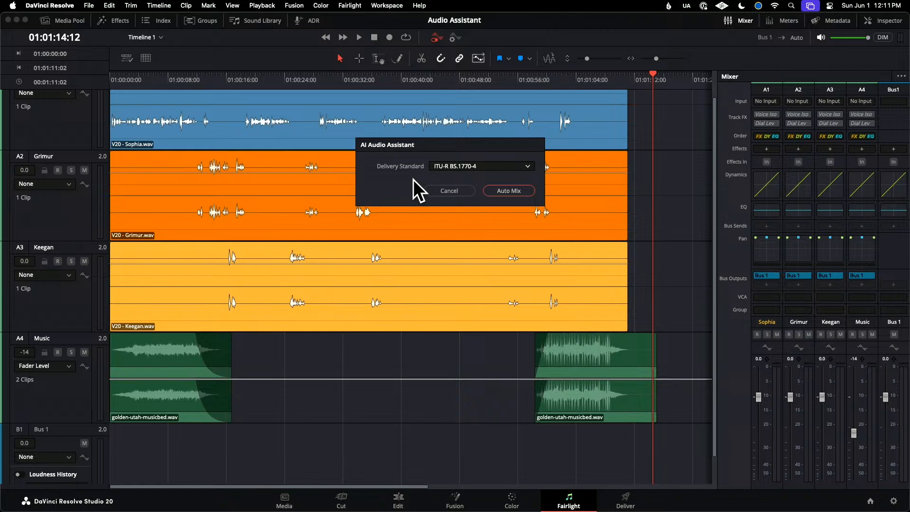
{"action": "left_click", "coordinate": [501, 192]}
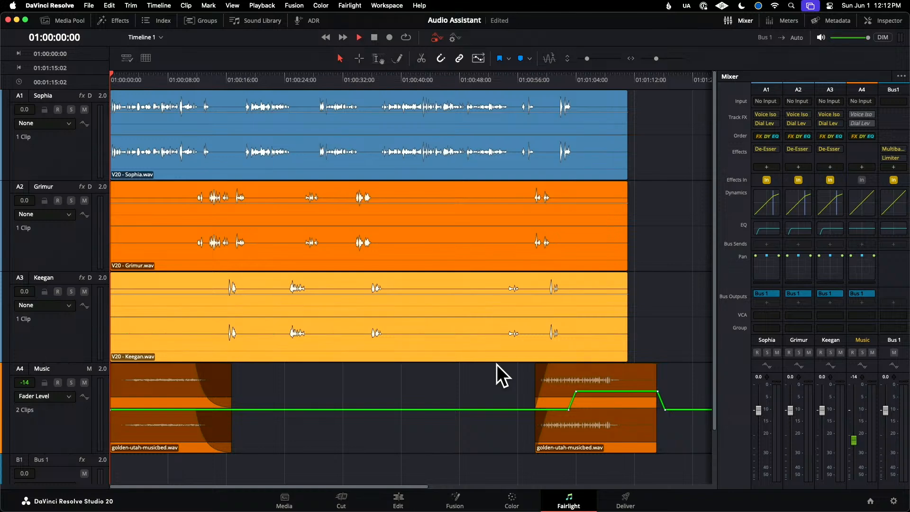
- Play the auto-mixed timeline from the start and inspect the clip gain lines on tracks A1 to A3
{"action": "key", "text": "space"}
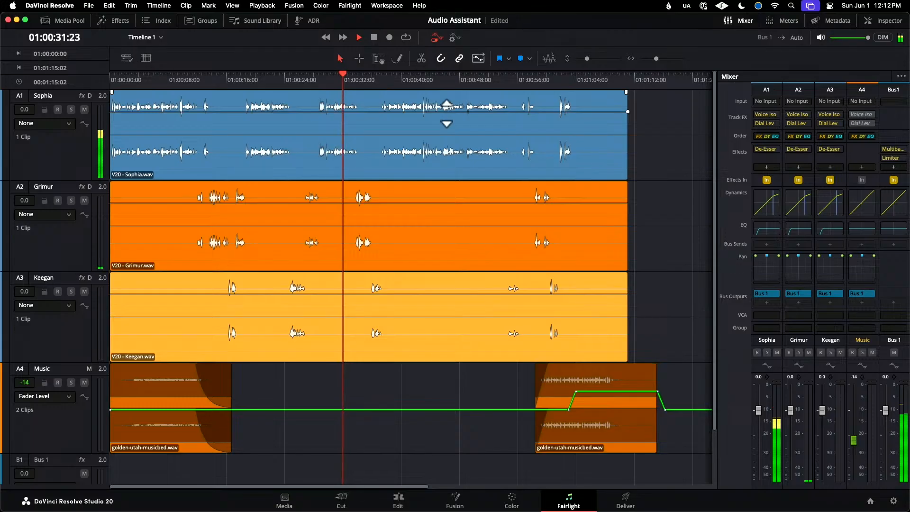
{"action": "left_click_drag", "start_coordinate": [446, 113], "coordinate": [446, 112]}
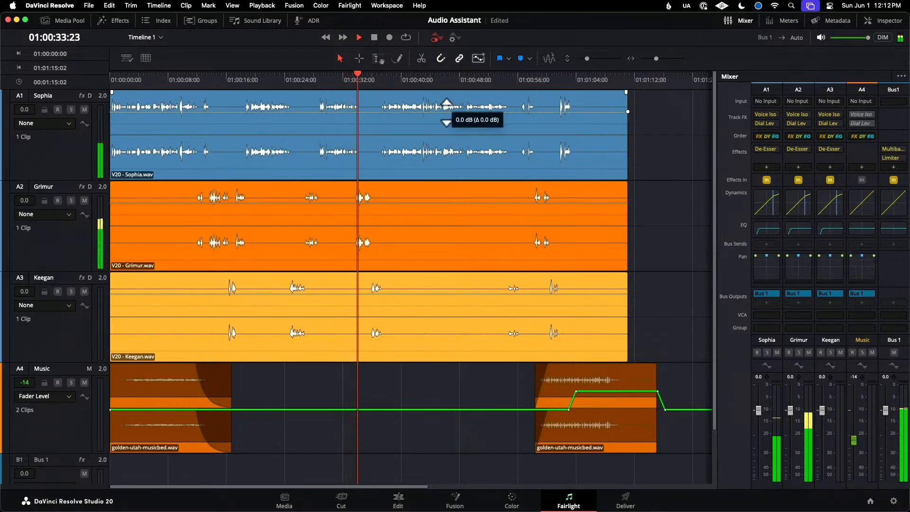
{"action": "left_click_drag", "start_coordinate": [437, 203], "coordinate": [437, 203]}
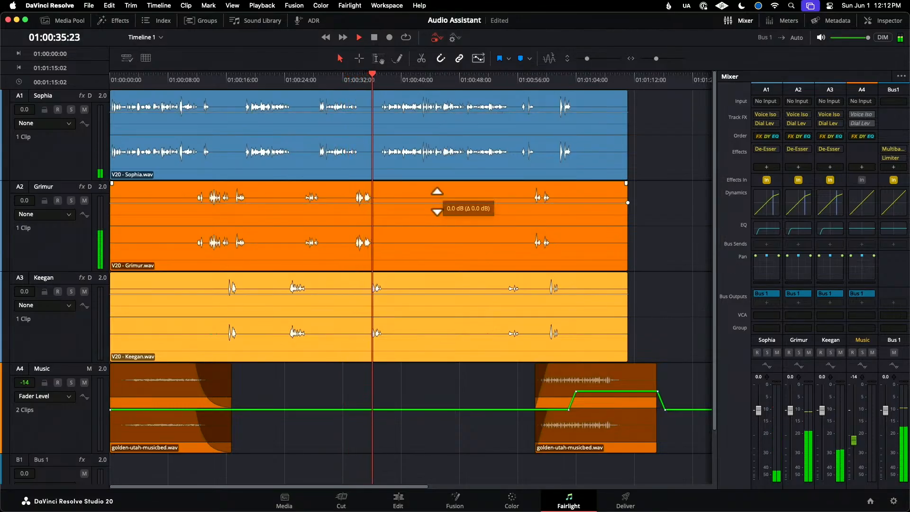
{"action": "left_click", "coordinate": [437, 296]}
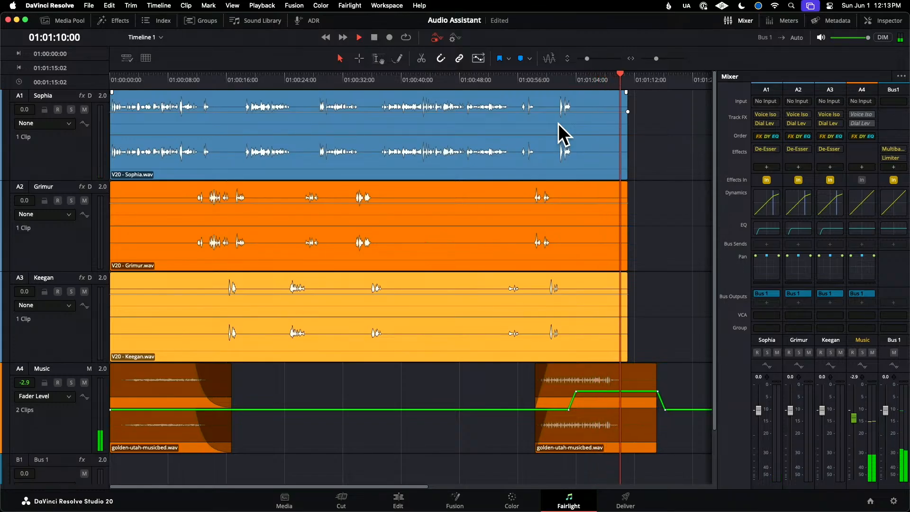
- Stop playback, move the playhead to 01:00:56:15 and inspect the fader automation over the Music track's second clip
{"action": "key", "text": "space"}
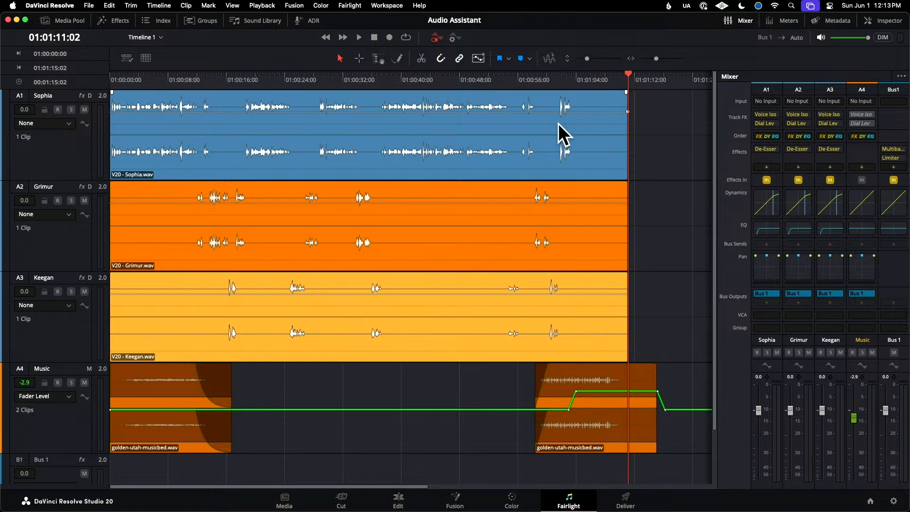
{"action": "left_click", "coordinate": [523, 81]}
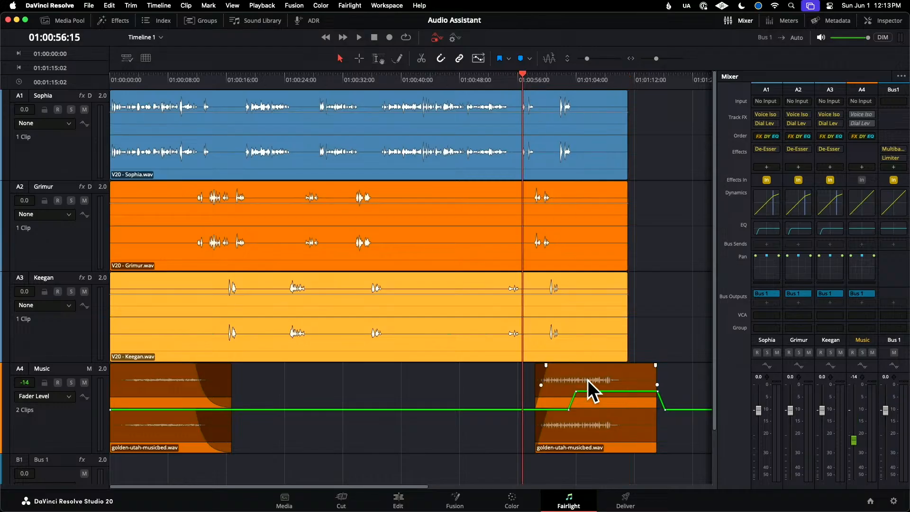
{"action": "left_click", "coordinate": [578, 394]}
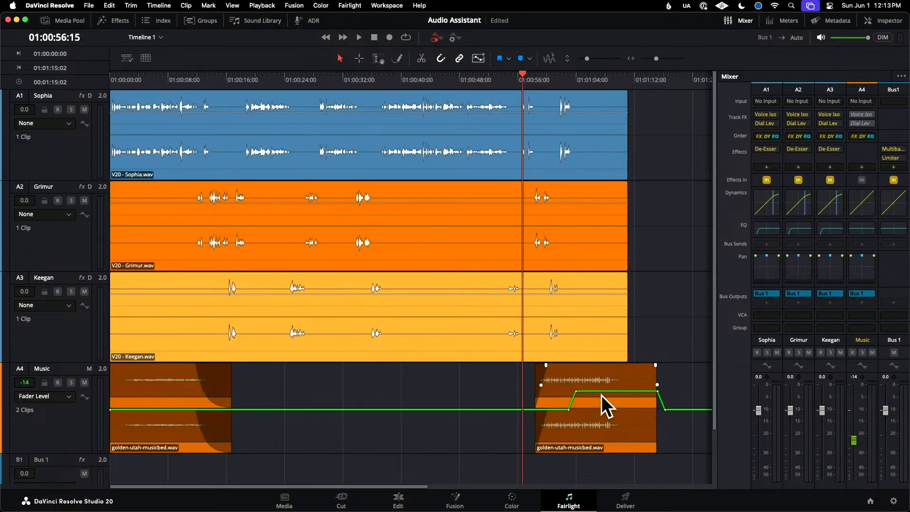
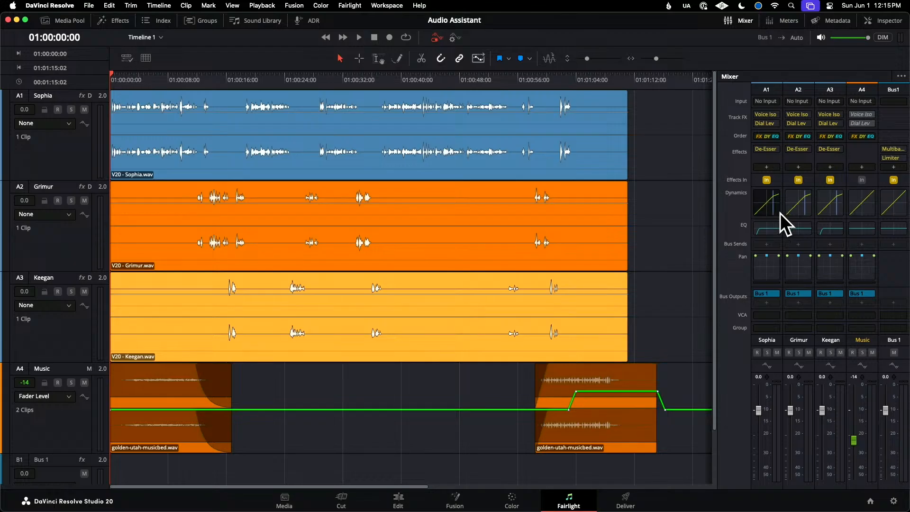
- Inspect the equalizer settings on dialogue tracks A3, A2 and A1, including a check of A2's dynamics
{"action": "left_click", "coordinate": [835, 226]}
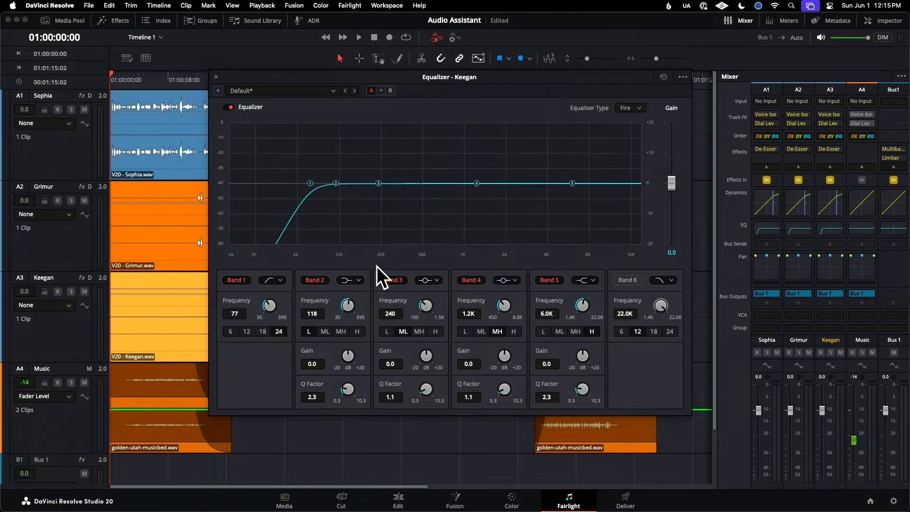
{"action": "left_click", "coordinate": [789, 195]}
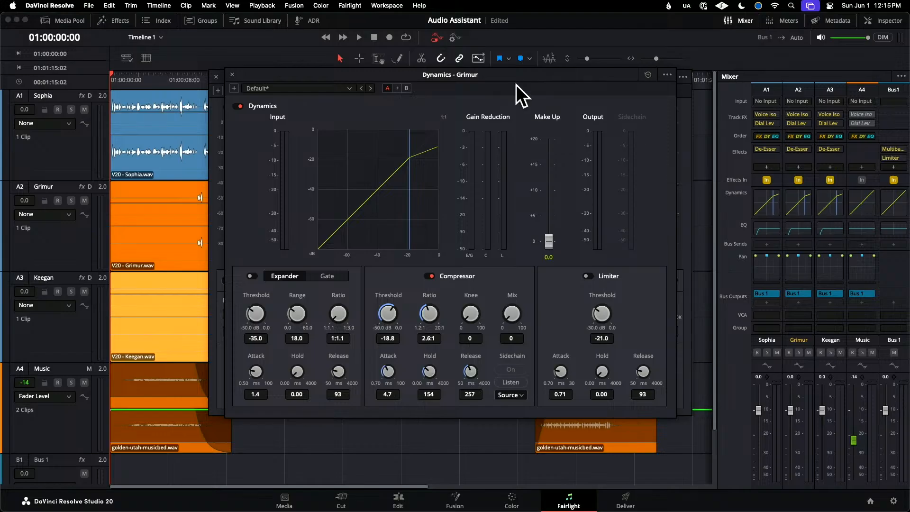
{"action": "left_click", "coordinate": [232, 74]}
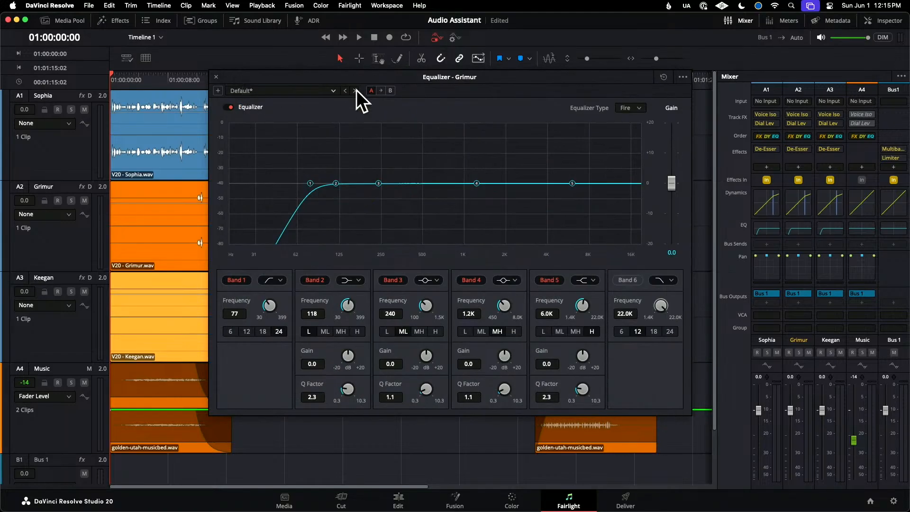
{"action": "double_click", "coordinate": [789, 227]}
{"action": "double_click", "coordinate": [769, 226]}
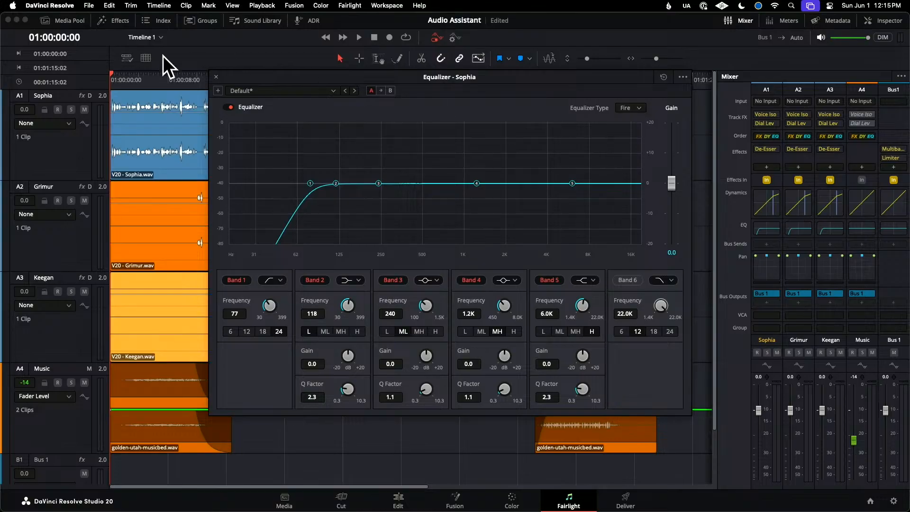
{"action": "left_click", "coordinate": [217, 77]}
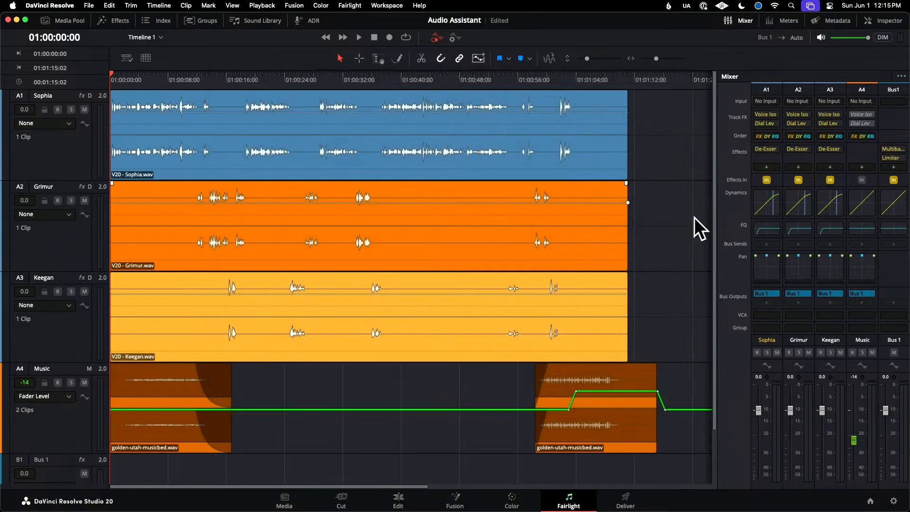
- Open the dynamics of track A1 and play the timeline to watch the compressor's gain reduction
{"action": "double_click", "coordinate": [766, 195]}
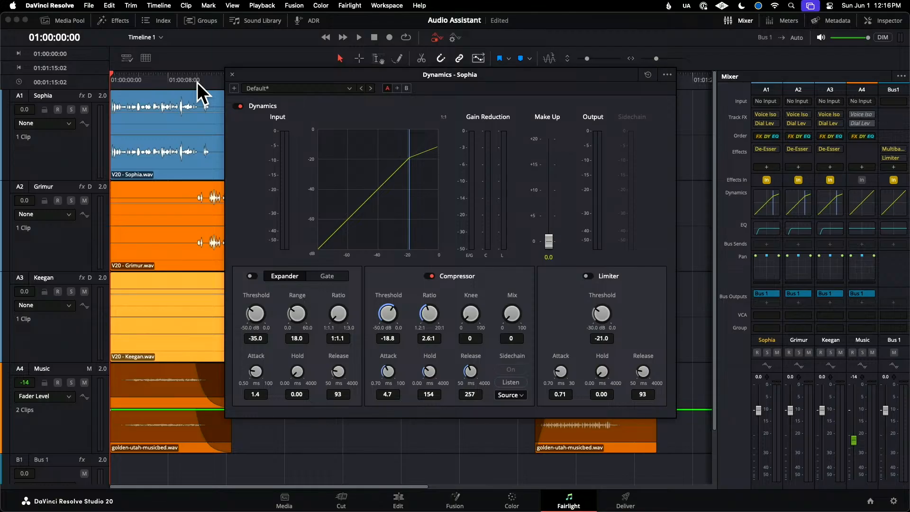
{"action": "left_click", "coordinate": [232, 75]}
{"action": "double_click", "coordinate": [761, 194]}
{"action": "key", "text": "space"}
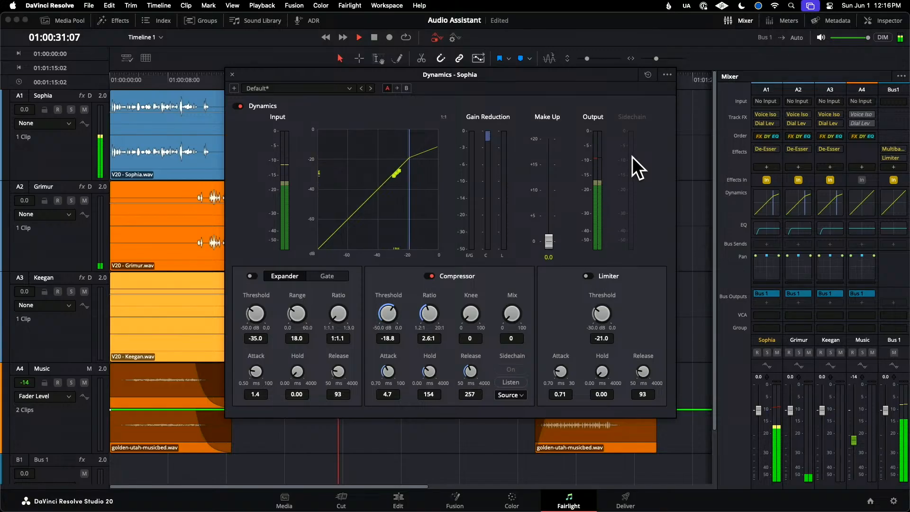
{"action": "key", "text": "space"}
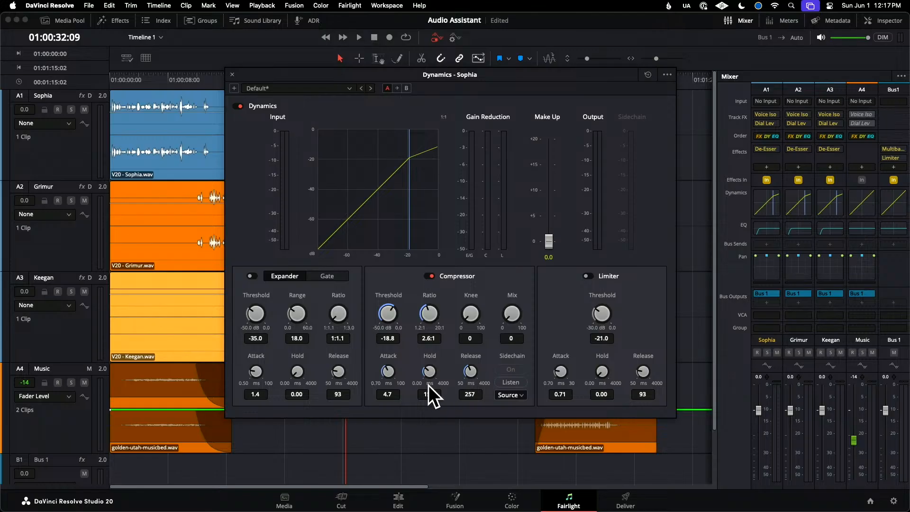
- Check the dynamics settings of tracks A2 and A3 and close the dynamics window
{"action": "left_click", "coordinate": [793, 195]}
{"action": "left_click", "coordinate": [827, 194]}
{"action": "left_click", "coordinate": [231, 74]}
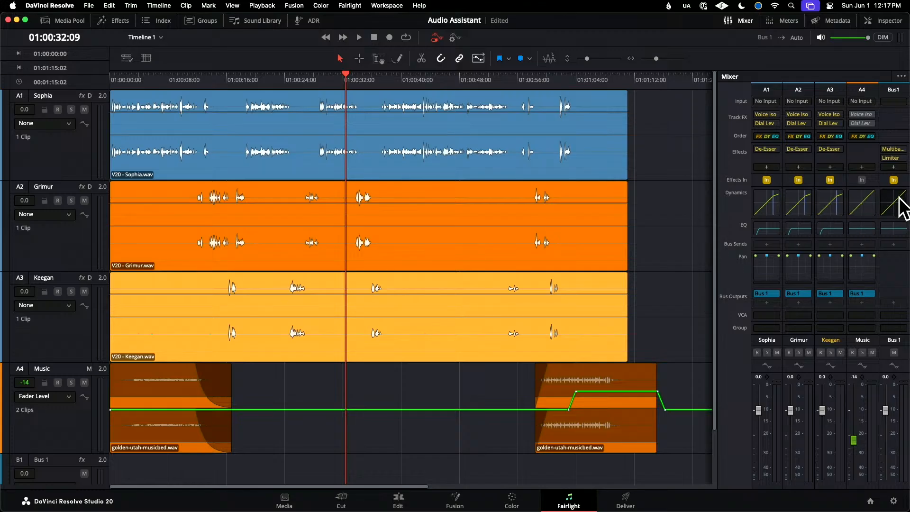
- Inspect the multiband compressor in the first effect slot of Bus 1 and its plugin options
{"action": "mouse_move", "coordinate": [891, 159]}
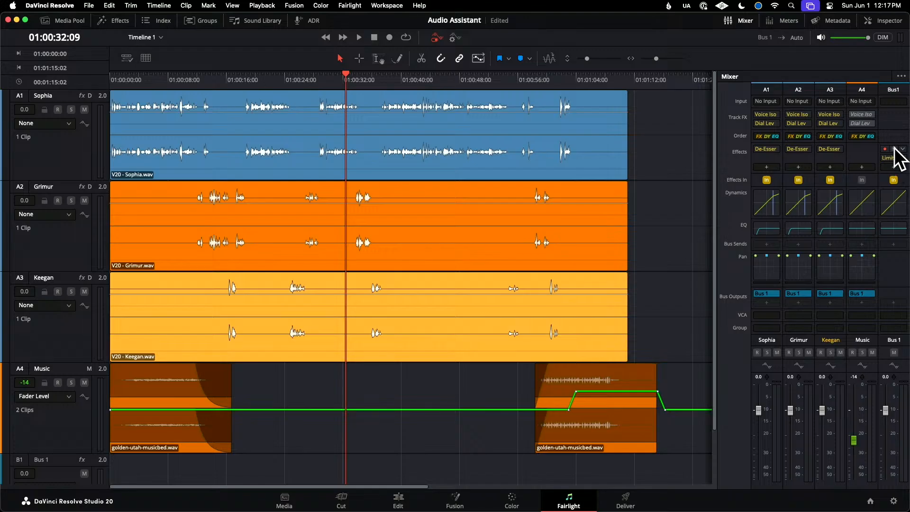
{"action": "left_click", "coordinate": [894, 149]}
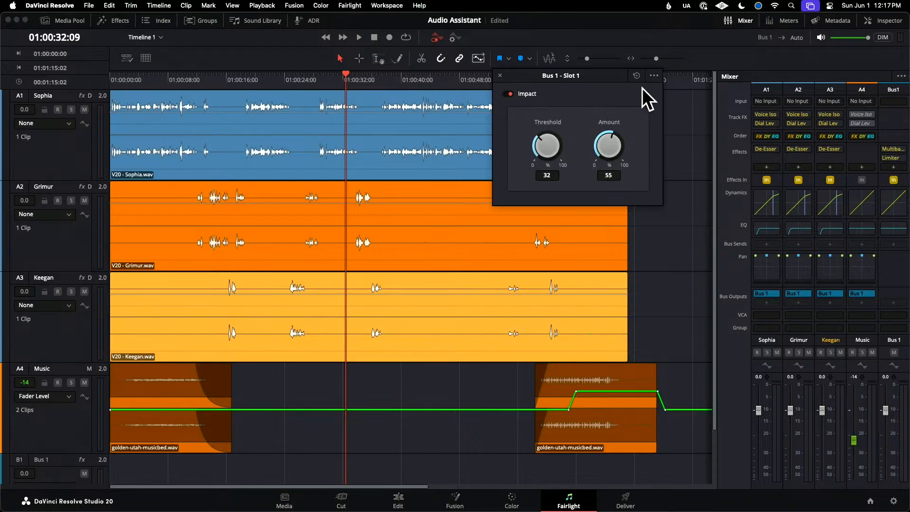
{"action": "left_click_drag", "start_coordinate": [596, 76], "coordinate": [482, 172]}
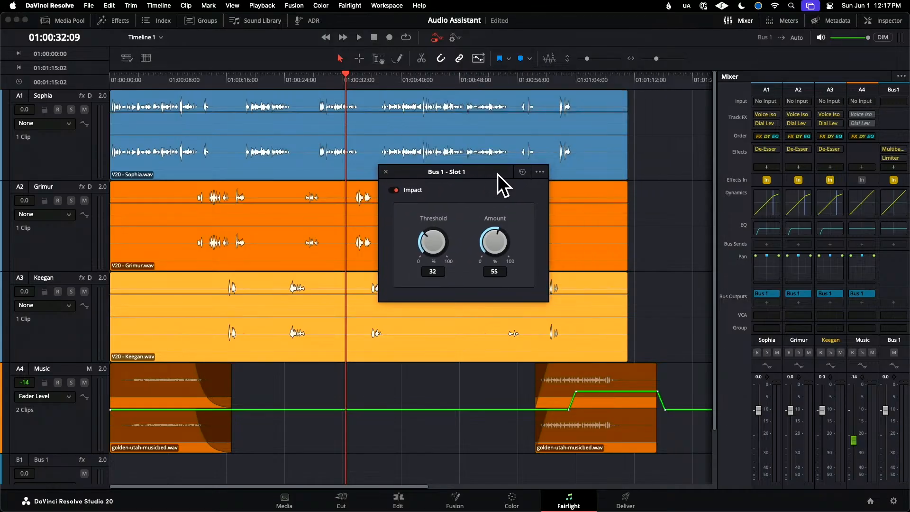
{"action": "left_click", "coordinate": [386, 171]}
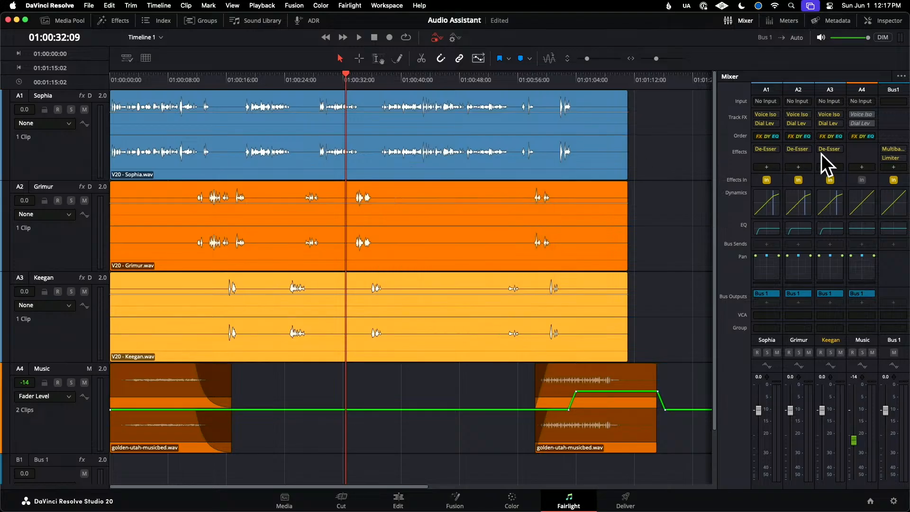
{"action": "left_click", "coordinate": [902, 149]}
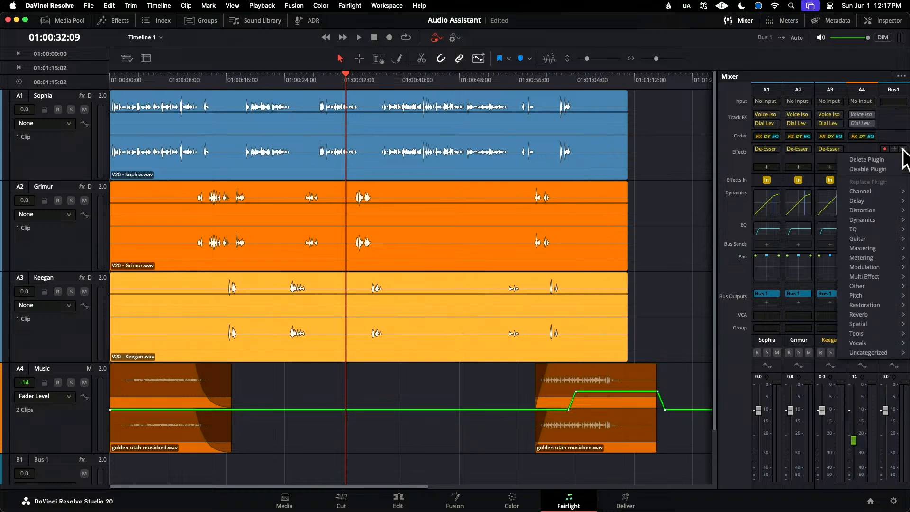
{"action": "left_click", "coordinate": [896, 132]}
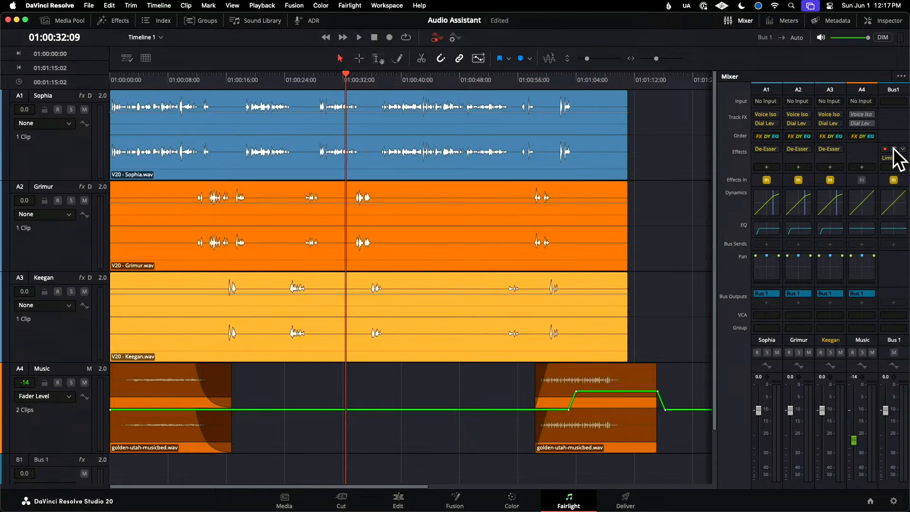
- Show the multiband compressor and limiter controls of Bus 1 side by side
{"action": "left_click", "coordinate": [894, 149]}
{"action": "left_click", "coordinate": [894, 157]}
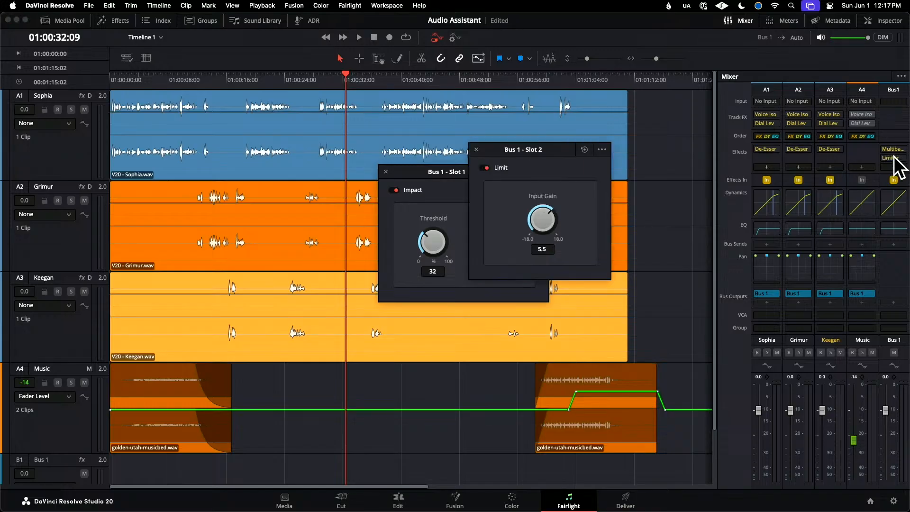
{"action": "left_click", "coordinate": [894, 158]}
{"action": "left_click", "coordinate": [894, 157]}
{"action": "left_click_drag", "start_coordinate": [541, 146], "coordinate": [576, 149]}
{"action": "left_click_drag", "start_coordinate": [466, 171], "coordinate": [417, 150]}
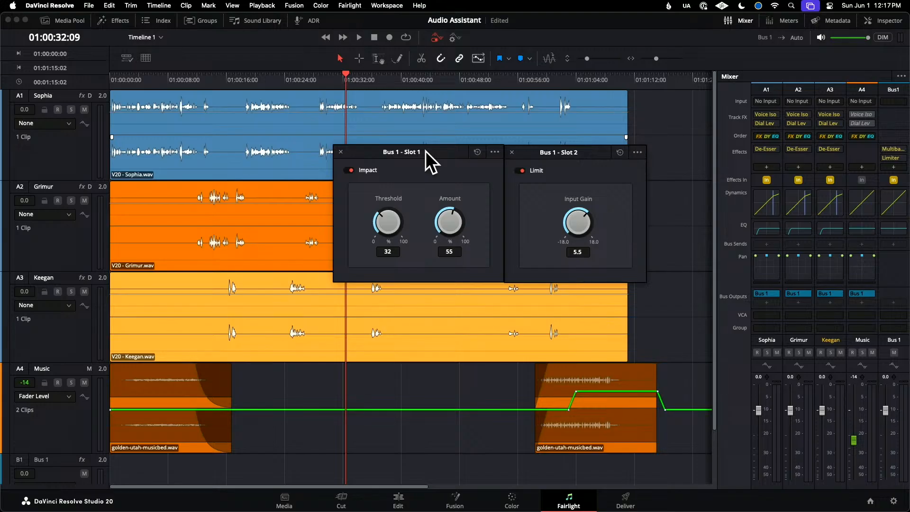
- Play the timeline with the meters displayed to check the loudness of the Bus 1 output
{"action": "key", "text": "space"}
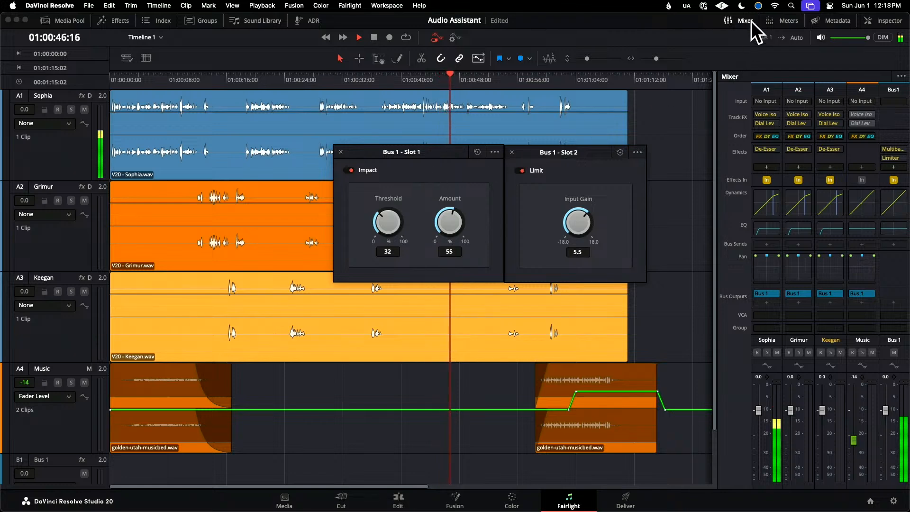
{"action": "left_click", "coordinate": [783, 21]}
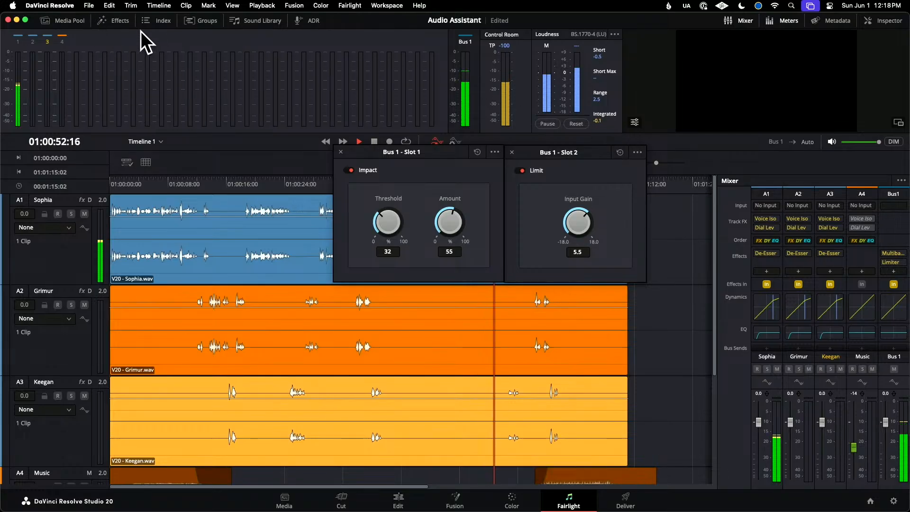
{"action": "key", "text": "space"}
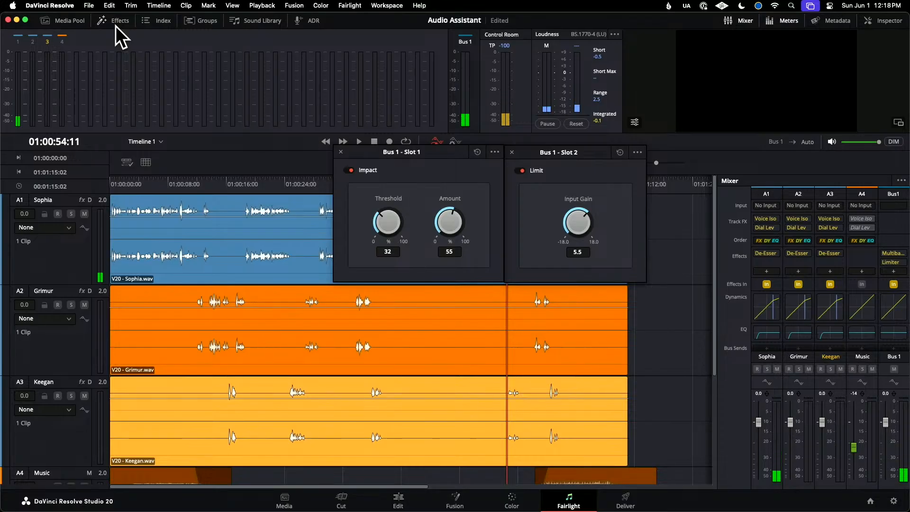
- Review the Fairlight target loudness level in the project settings and leave without saving changes
{"action": "left_click", "coordinate": [90, 4]}
{"action": "left_click", "coordinate": [114, 239]}
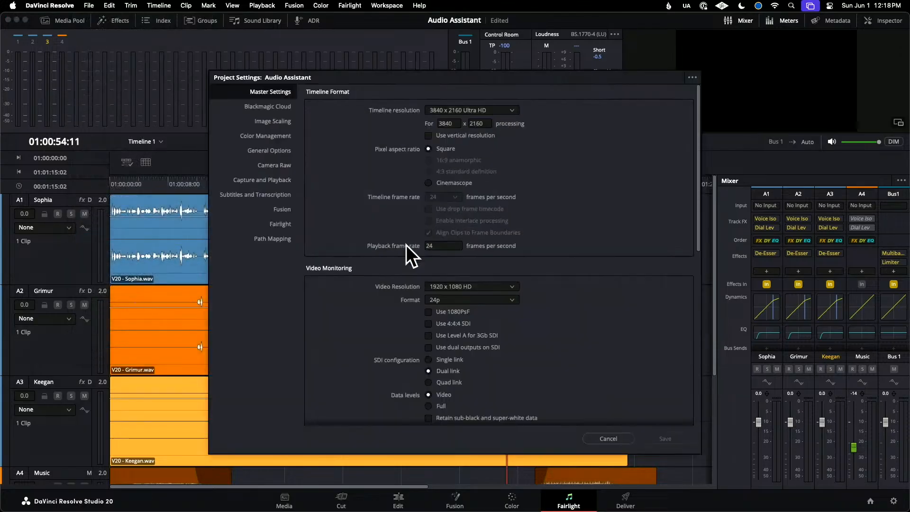
{"action": "left_click", "coordinate": [282, 224]}
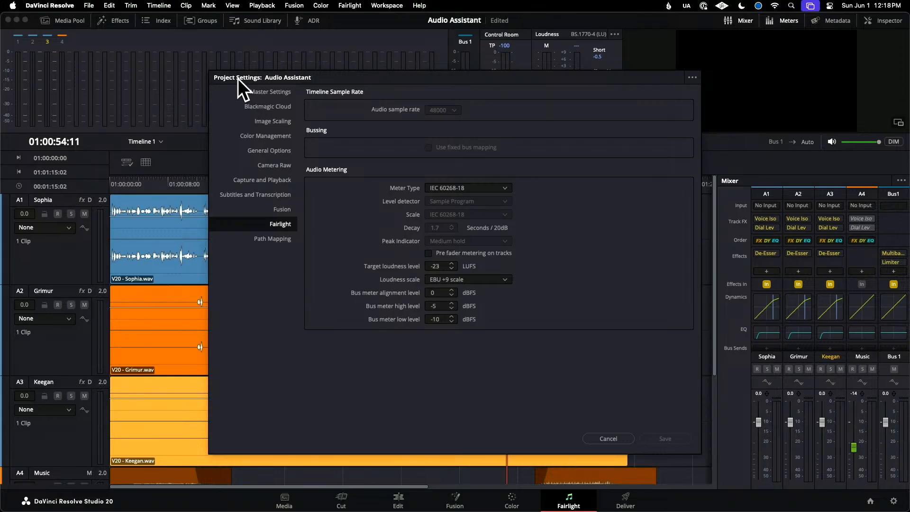
{"action": "left_click_drag", "start_coordinate": [314, 78], "coordinate": [309, 62]}
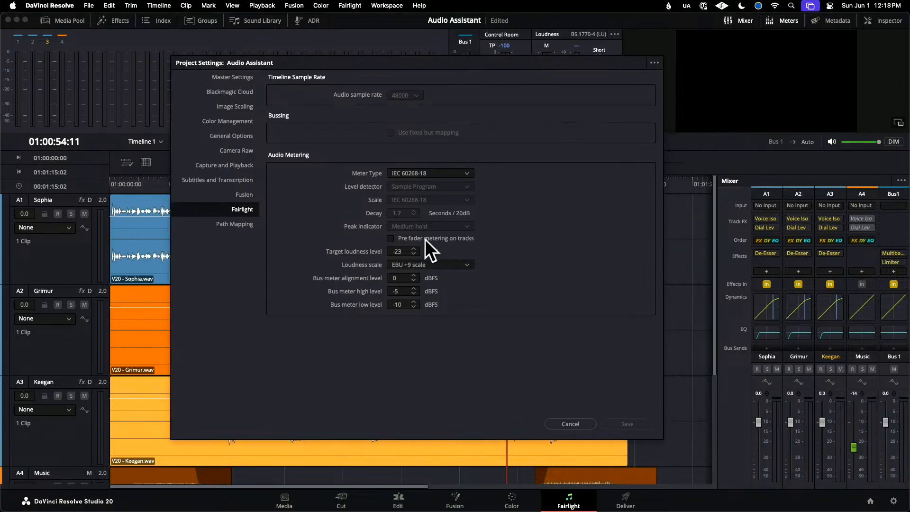
{"action": "left_click", "coordinate": [561, 422]}
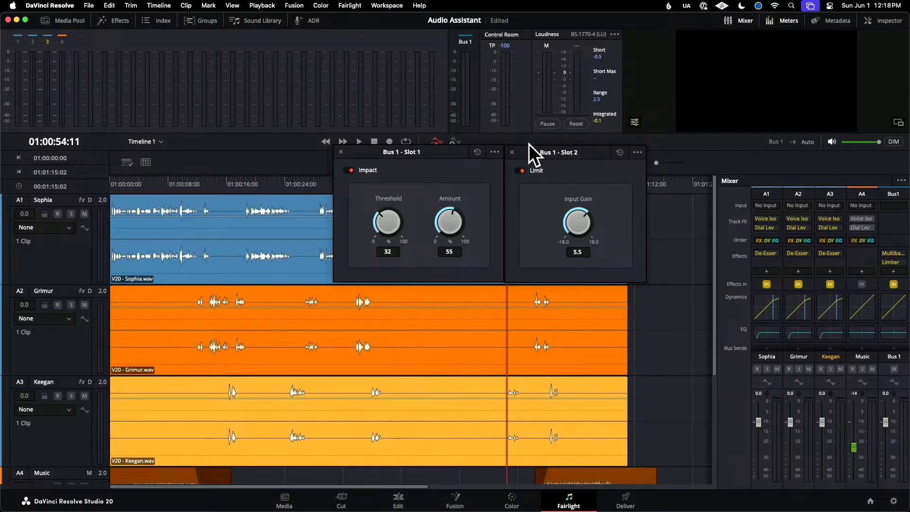
- Close both Bus 1 effect windows and look through the multiband compressor's plugin replacement options
{"action": "left_click", "coordinate": [512, 152]}
{"action": "left_click", "coordinate": [341, 152]}
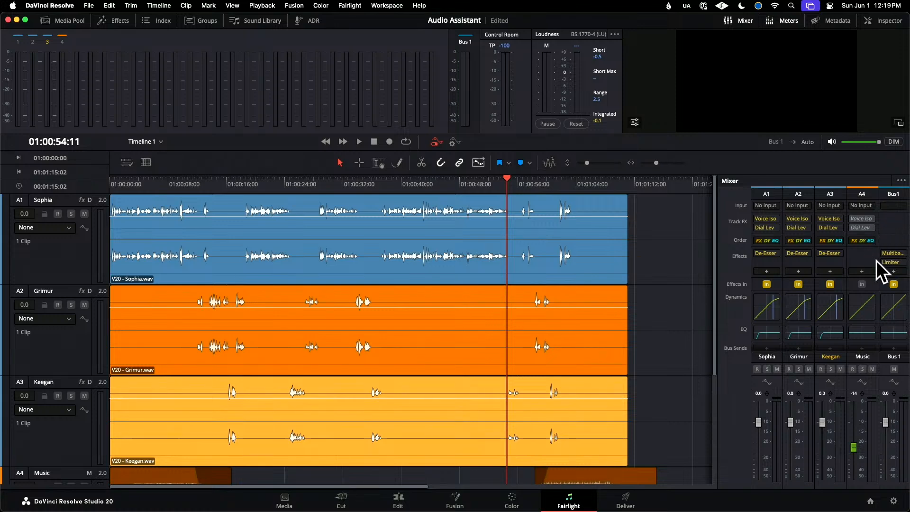
{"action": "left_click", "coordinate": [904, 255]}
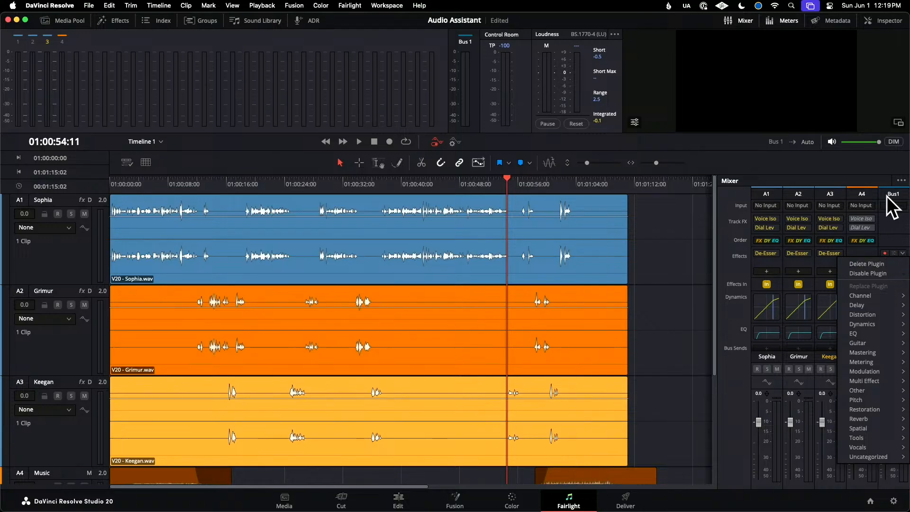
{"action": "left_click", "coordinate": [835, 169]}
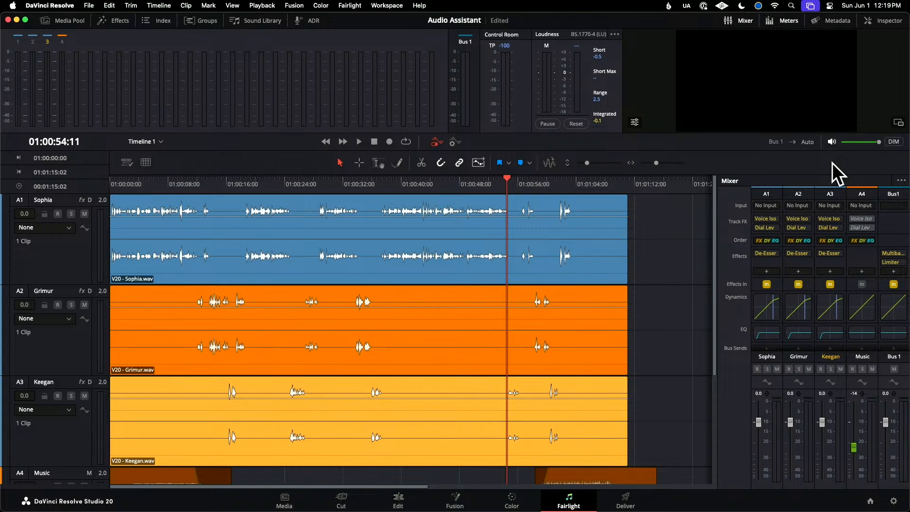
- Review the fader automation on the Music track and show the list of recent projects
{"action": "scroll", "coordinate": [491, 312], "scroll_direction": "down", "scroll_amount": 5}
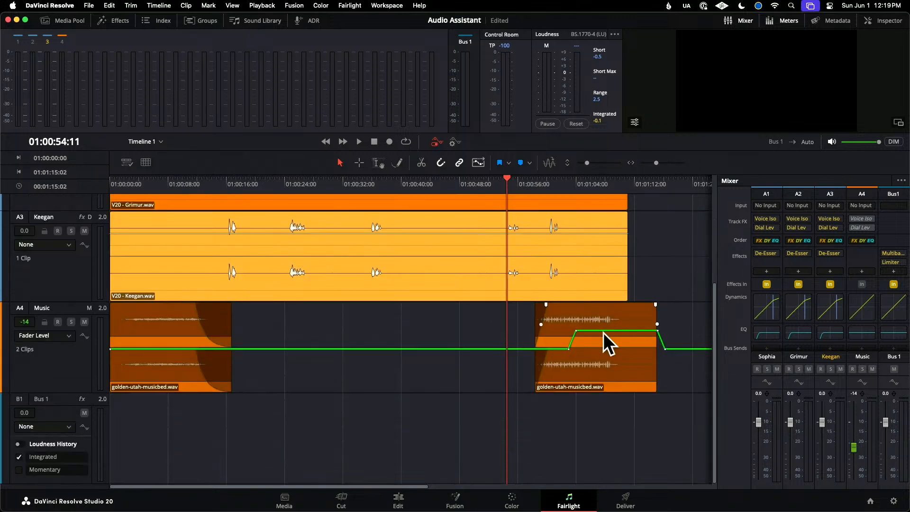
{"action": "scroll", "coordinate": [504, 293], "scroll_direction": "up", "scroll_amount": 5}
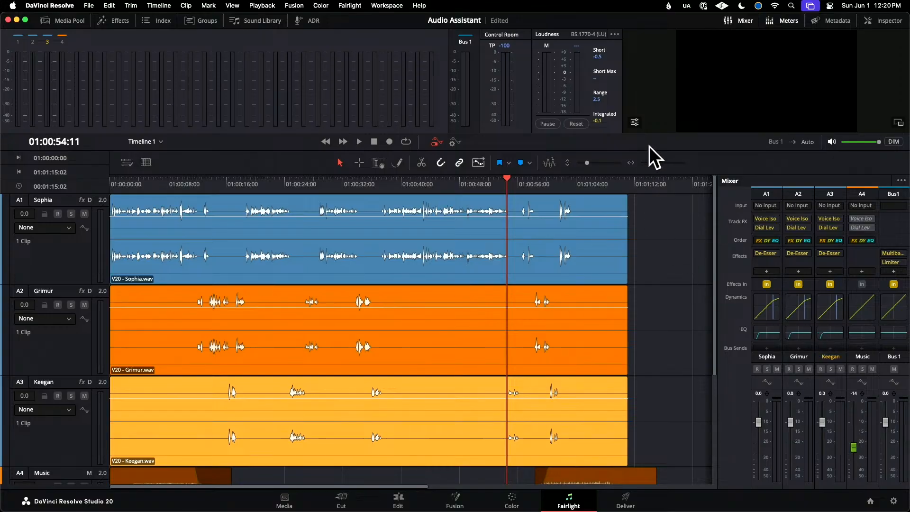
{"action": "left_click", "coordinate": [89, 6]}
{"action": "mouse_move", "coordinate": [101, 32]}
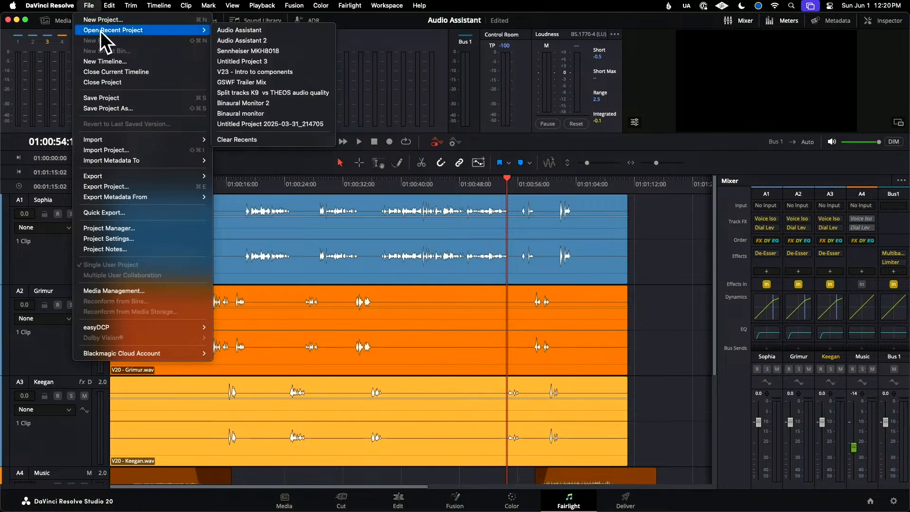
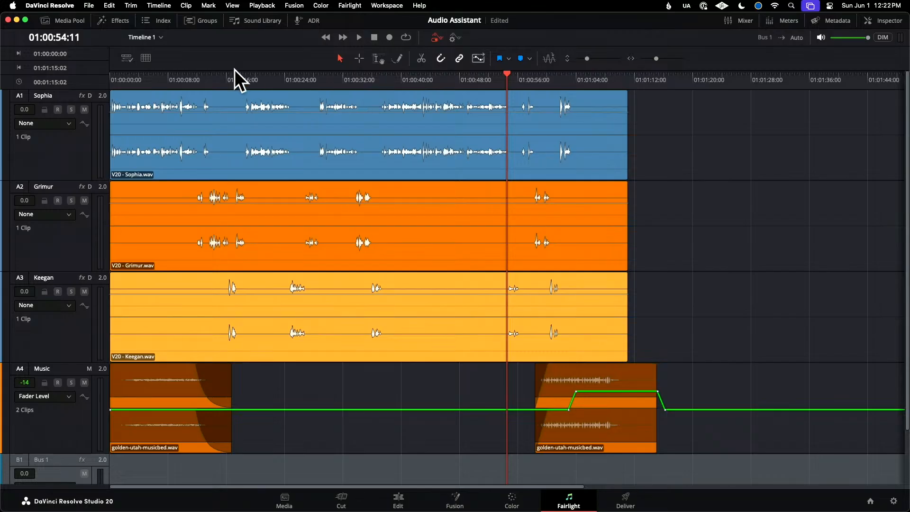
- Open the recent project Audio Assistant 2 and inspect its music and interview clips in the media pool
{"action": "left_click", "coordinate": [88, 5]}
{"action": "mouse_move", "coordinate": [105, 29]}
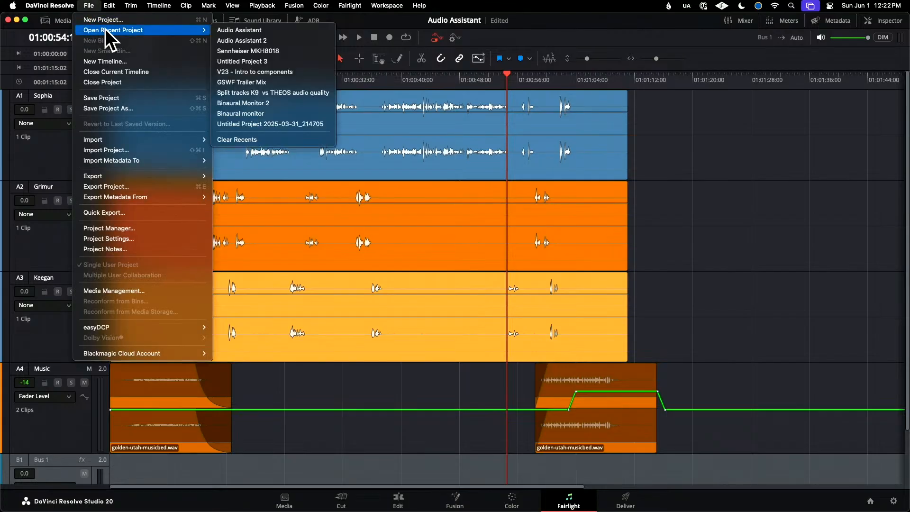
{"action": "left_click", "coordinate": [258, 41]}
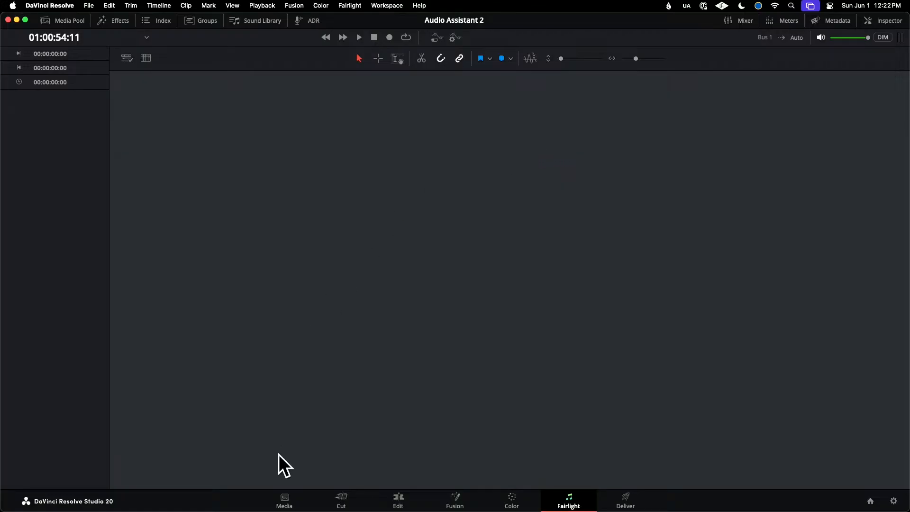
{"action": "left_click", "coordinate": [300, 502]}
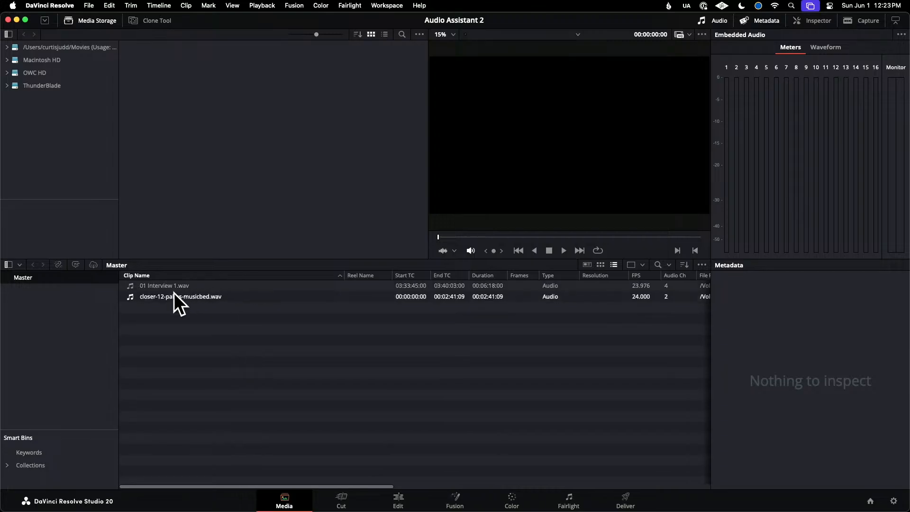
{"action": "left_click", "coordinate": [160, 297]}
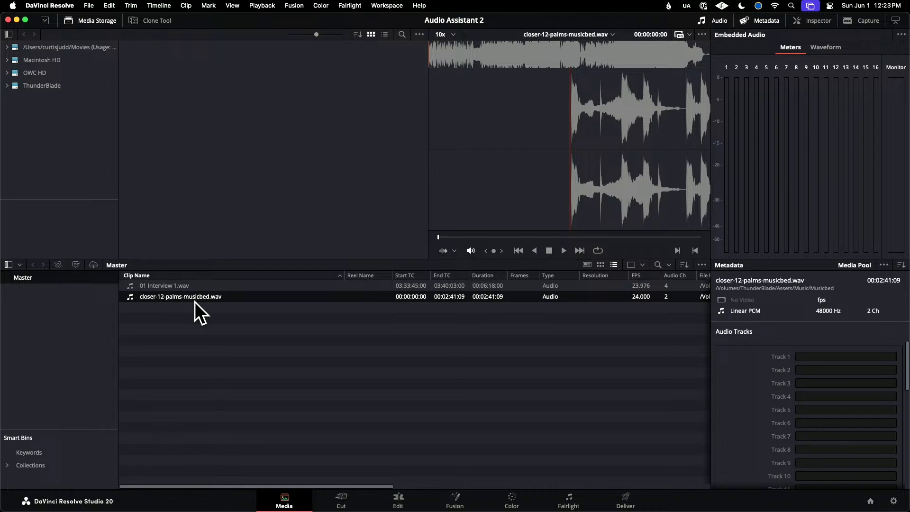
{"action": "left_click", "coordinate": [158, 286]}
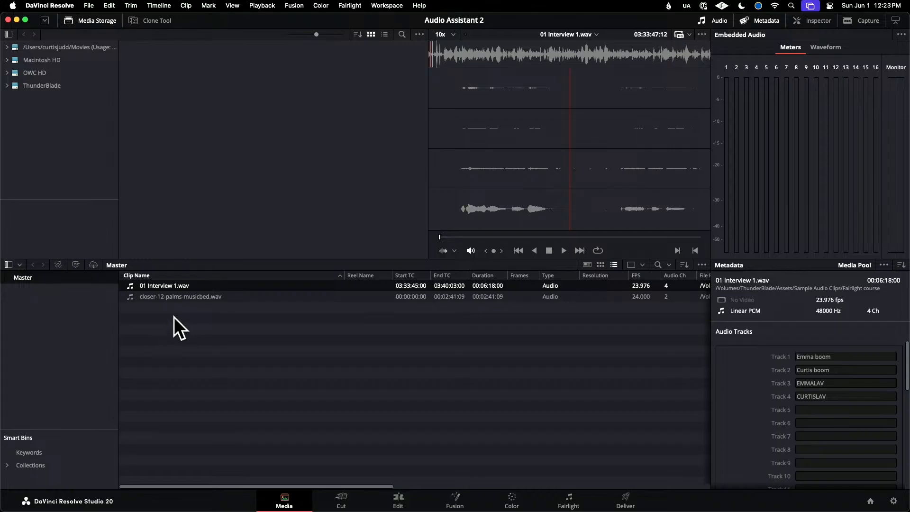
- Transcribe the clip 01 Interview 1.wav with the AI audio transcription, keeping speaker detection in use
{"action": "right_click", "coordinate": [154, 286]}
{"action": "left_click", "coordinate": [144, 286]}
{"action": "right_click", "coordinate": [156, 287]}
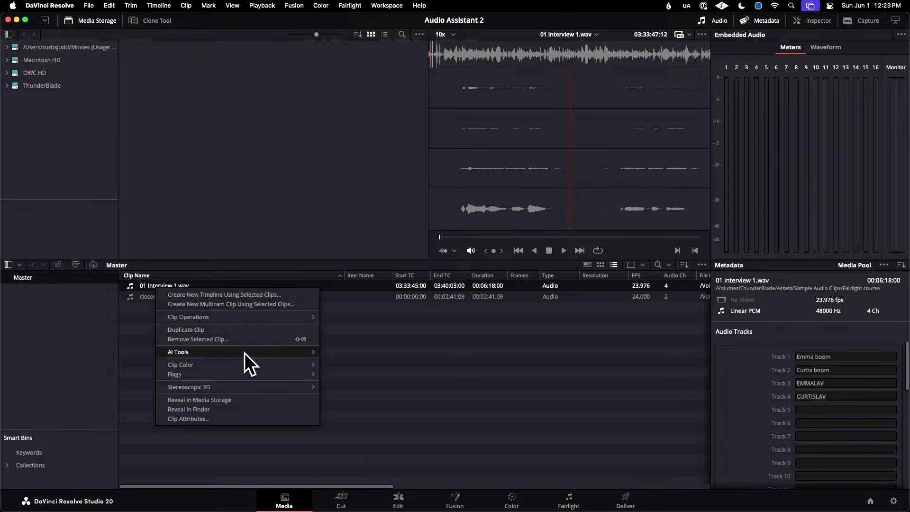
{"action": "mouse_move", "coordinate": [265, 352]}
{"action": "mouse_move", "coordinate": [355, 355]}
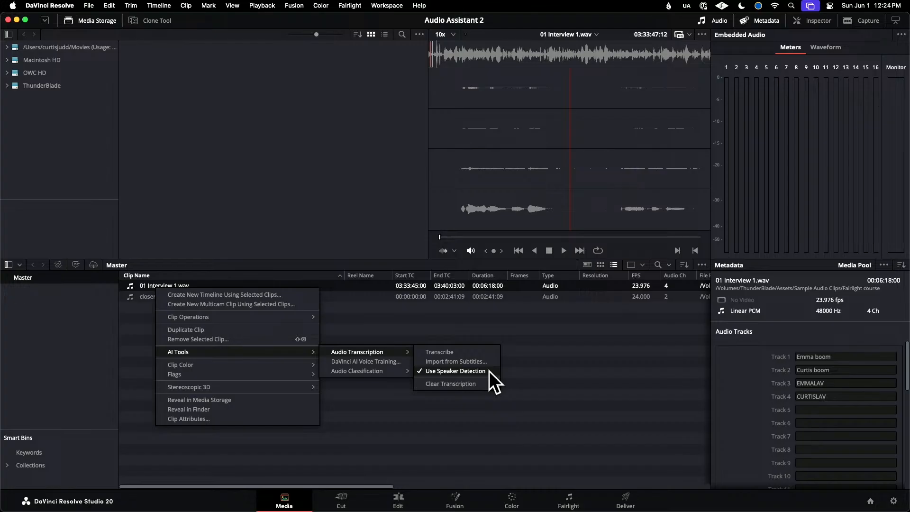
{"action": "left_click", "coordinate": [447, 353]}
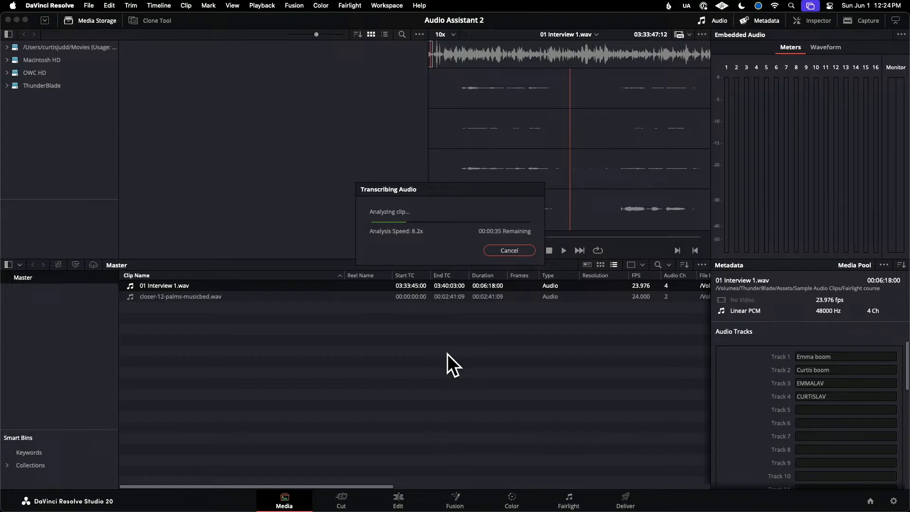
{"action": "left_click_drag", "start_coordinate": [452, 190], "coordinate": [335, 183]}
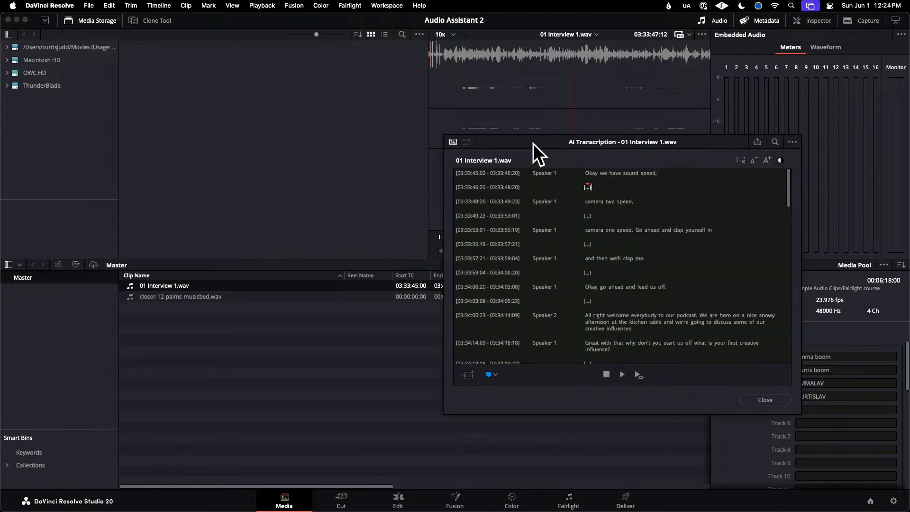
- Rename Speaker 2 and Speaker 1 in the transcription with the respective first names of the two people talking
{"action": "left_click_drag", "start_coordinate": [533, 144], "coordinate": [337, 131]}
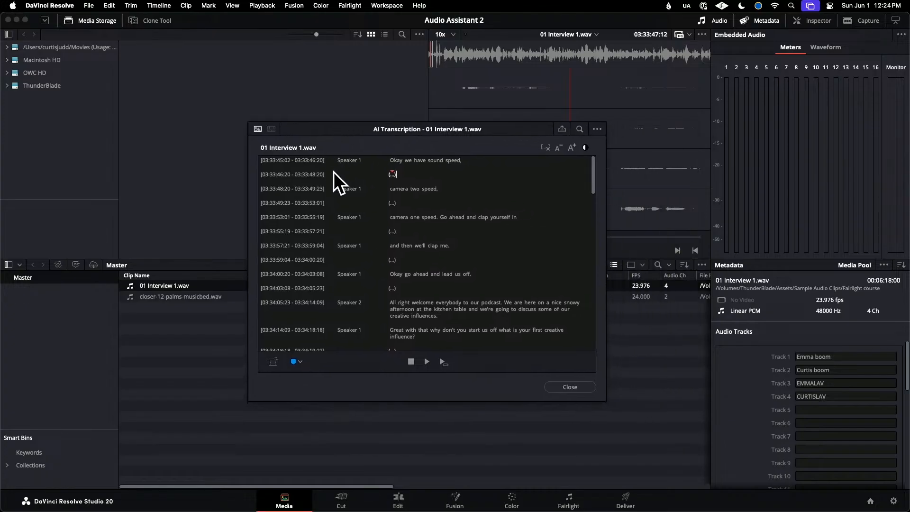
{"action": "double_click", "coordinate": [350, 304]}
{"action": "type", "text": "Emma"}
{"action": "key", "text": "Return"}
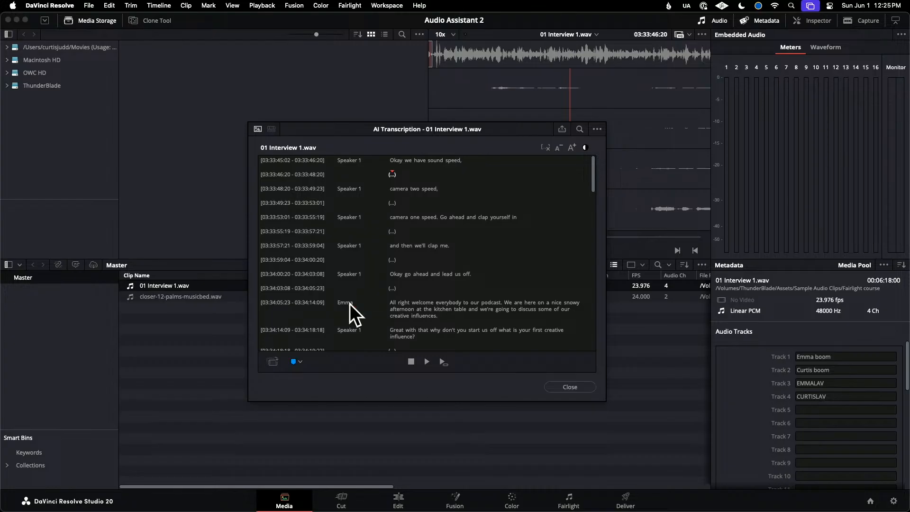
{"action": "double_click", "coordinate": [346, 330]}
{"action": "type", "text": "Curtis"}
{"action": "key", "text": "Return"}
- Review the speaker labels through the whole interview transcript and close it
{"action": "scroll", "coordinate": [360, 266], "scroll_direction": "down", "scroll_amount": 15}
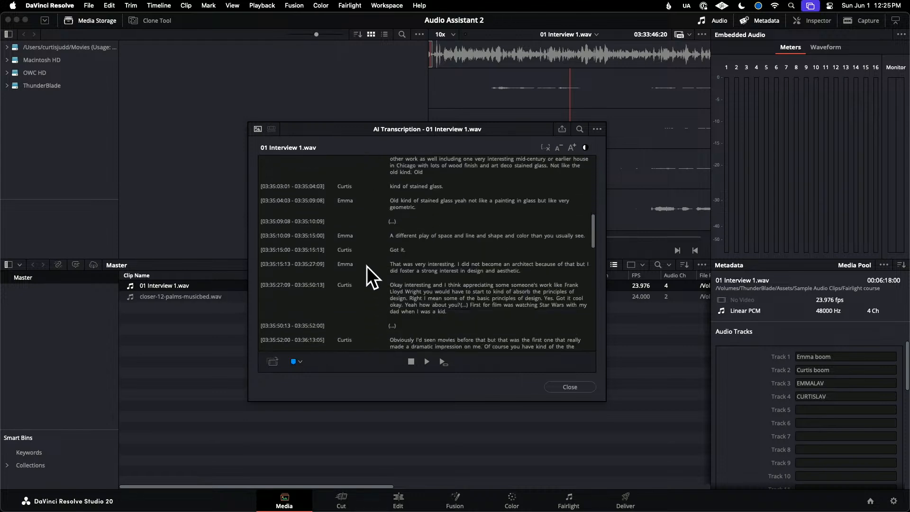
{"action": "scroll", "coordinate": [367, 267], "scroll_direction": "down", "scroll_amount": 20}
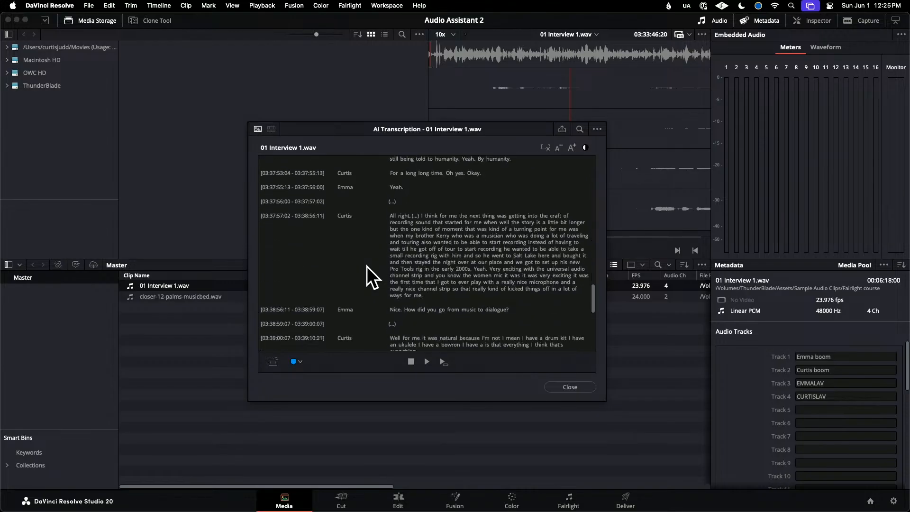
{"action": "scroll", "coordinate": [366, 266], "scroll_direction": "down", "scroll_amount": 15}
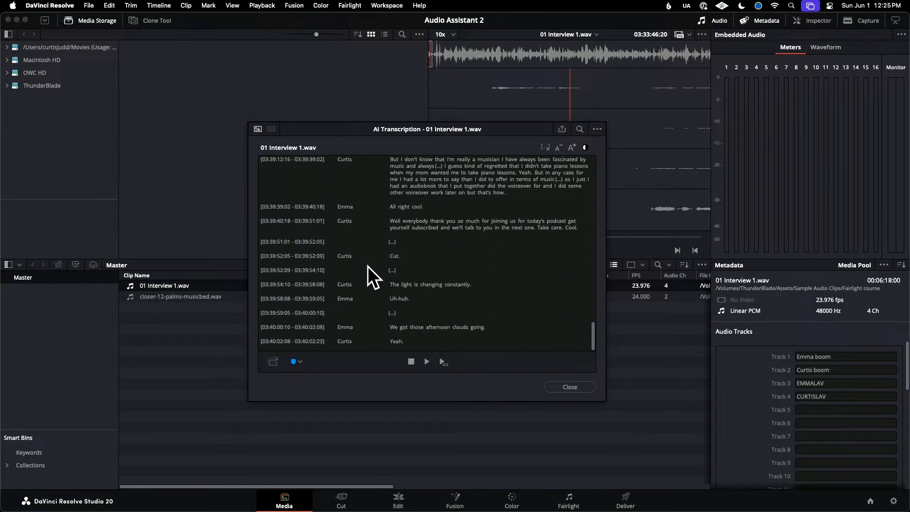
{"action": "scroll", "coordinate": [368, 267], "scroll_direction": "up", "scroll_amount": 20}
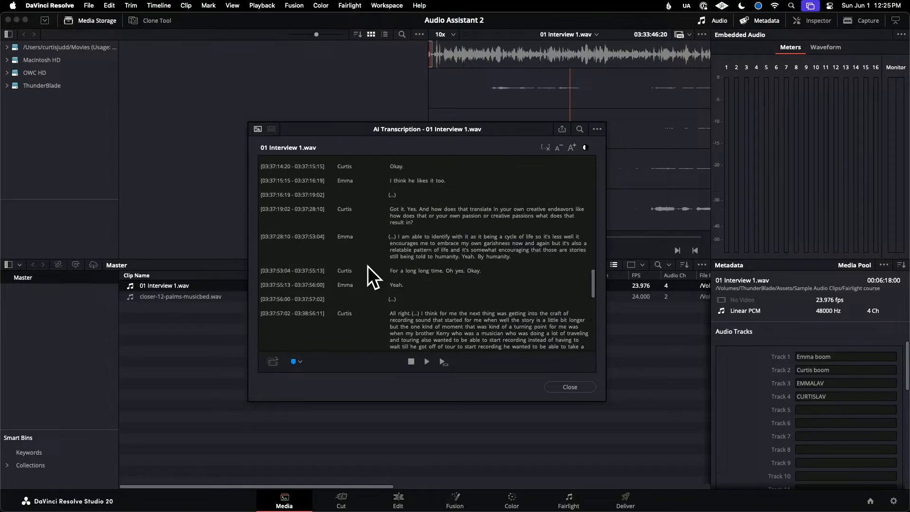
{"action": "scroll", "coordinate": [368, 269], "scroll_direction": "up", "scroll_amount": 15}
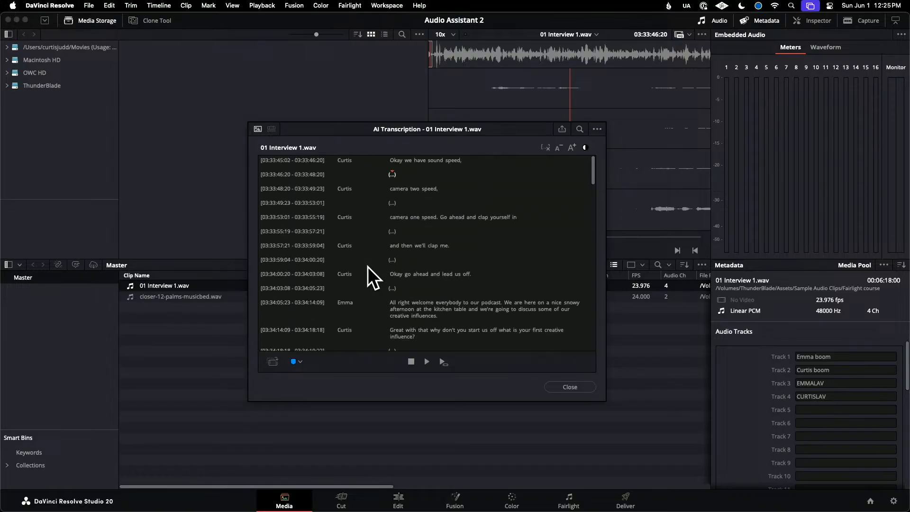
{"action": "left_click", "coordinate": [570, 388]}
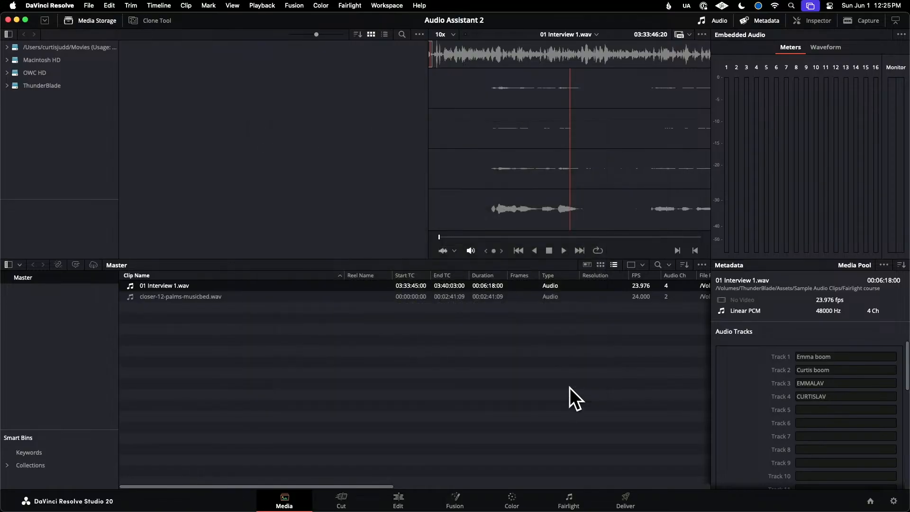
- Create a timeline on the Fairlight page and place 01 Interview 1.wav at its start
{"action": "left_click", "coordinate": [570, 495]}
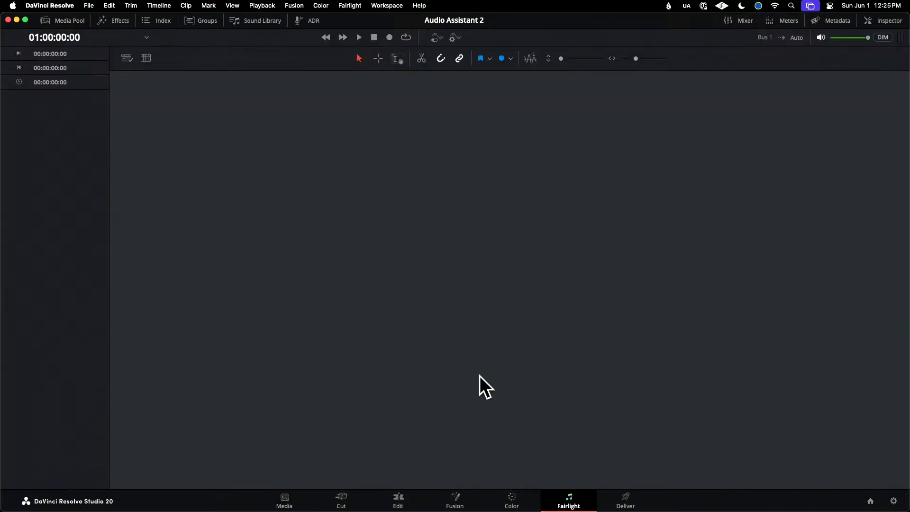
{"action": "left_click", "coordinate": [79, 20]}
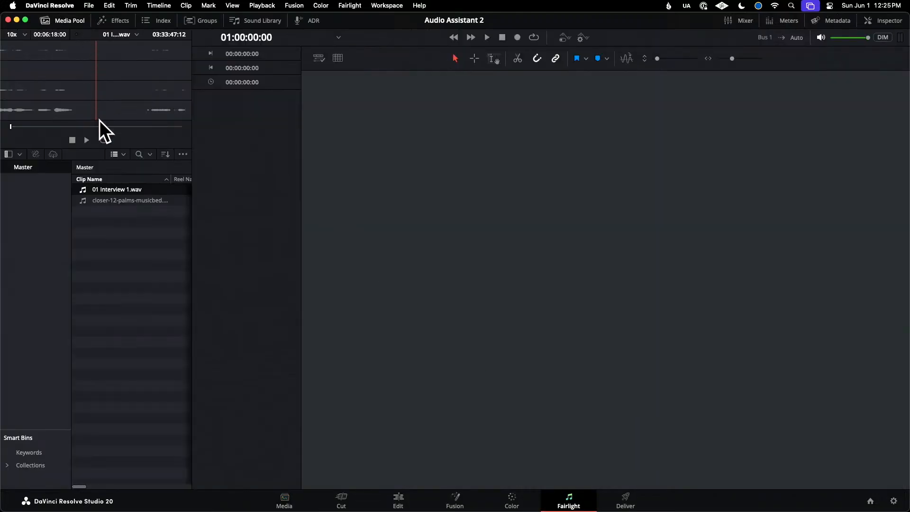
{"action": "left_click_drag", "start_coordinate": [104, 188], "coordinate": [307, 96]}
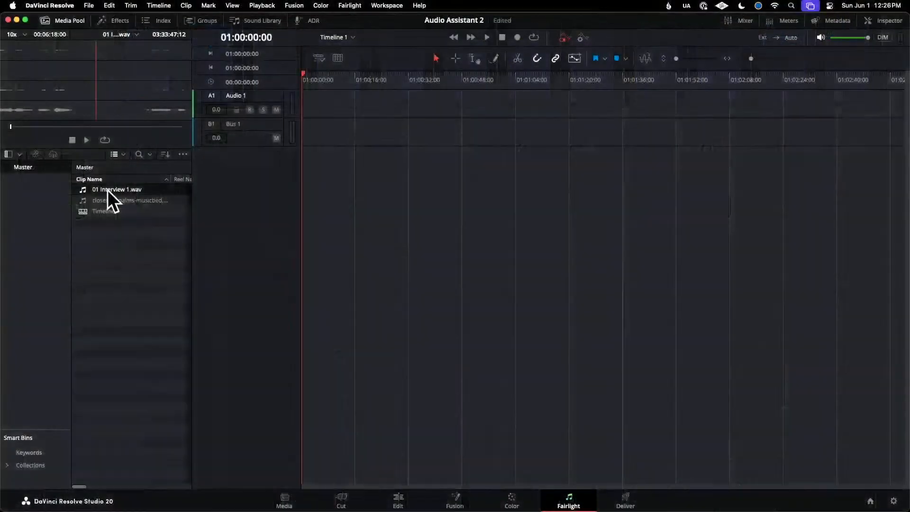
{"action": "left_click_drag", "start_coordinate": [107, 190], "coordinate": [306, 109]}
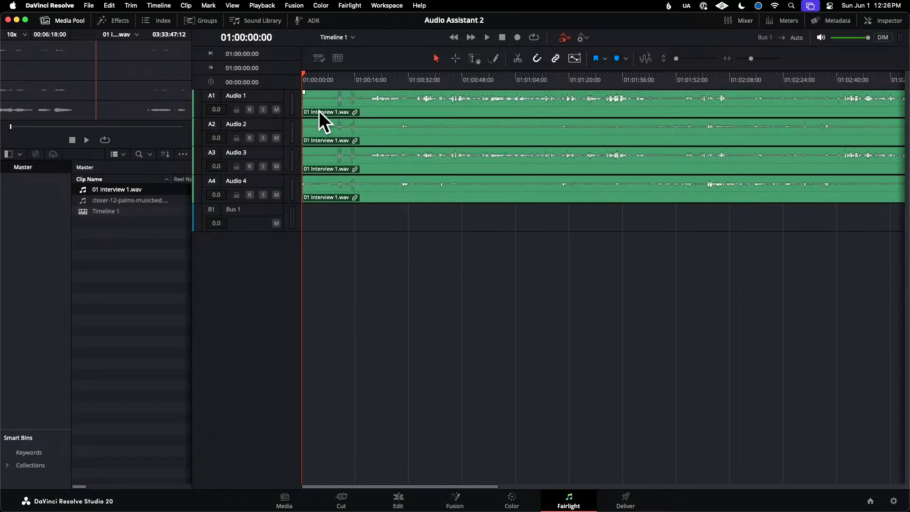
- Trim the pre-roll off the linked interview clips, move them back to the timeline start and play the opening
{"action": "left_click", "coordinate": [397, 108]}
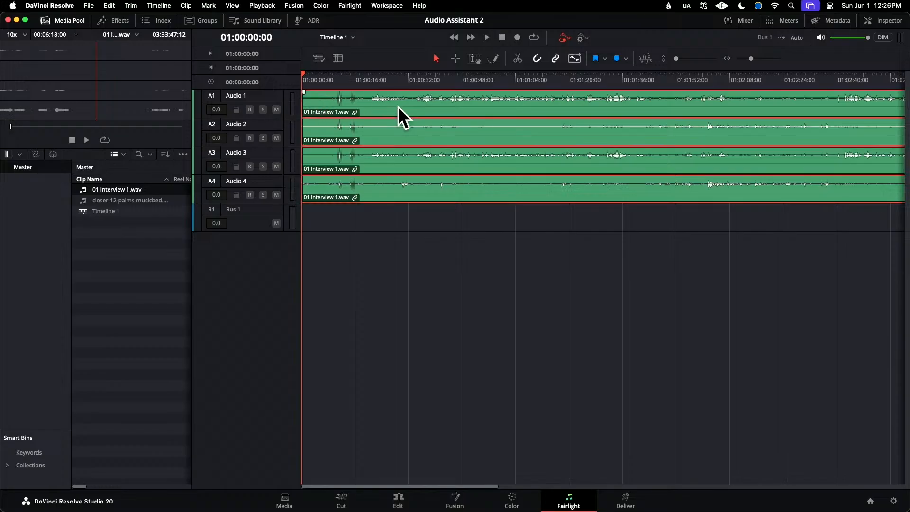
{"action": "left_click_drag", "start_coordinate": [310, 108], "coordinate": [378, 118]}
{"action": "left_click_drag", "start_coordinate": [476, 107], "coordinate": [386, 99]}
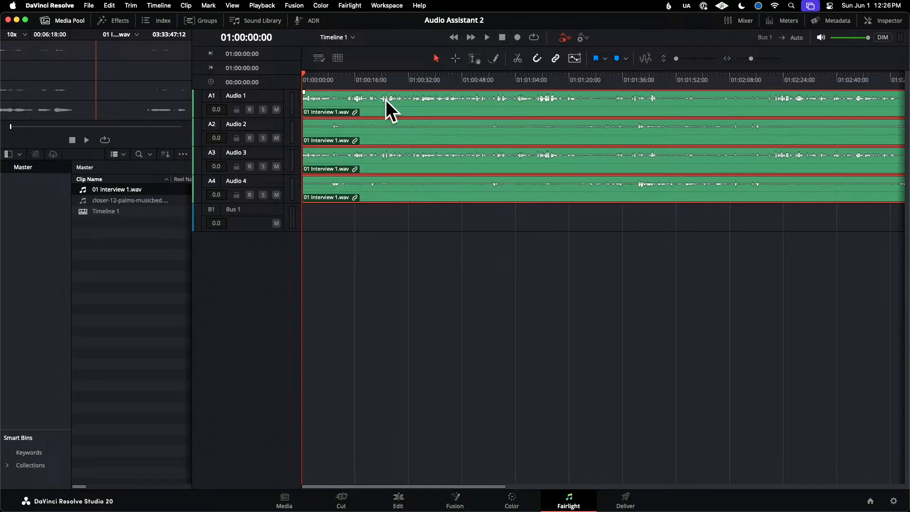
{"action": "key", "text": "space"}
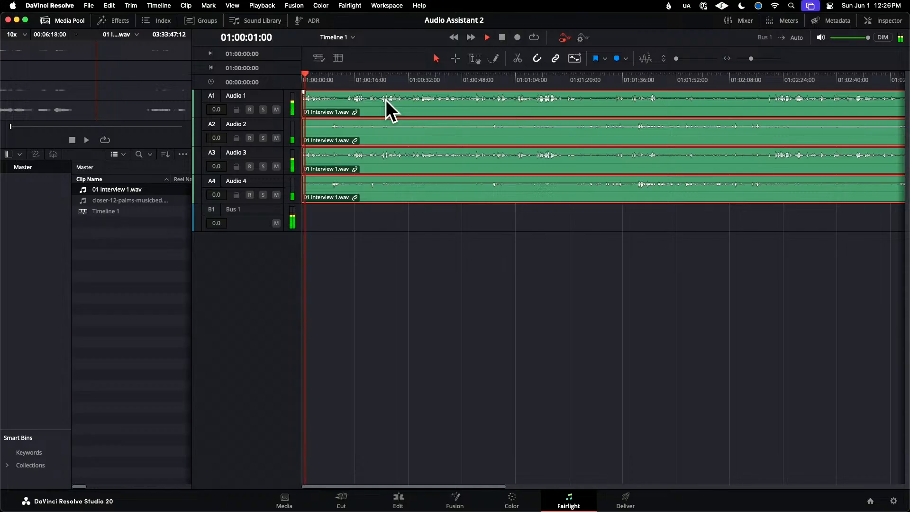
{"action": "key", "text": "space"}
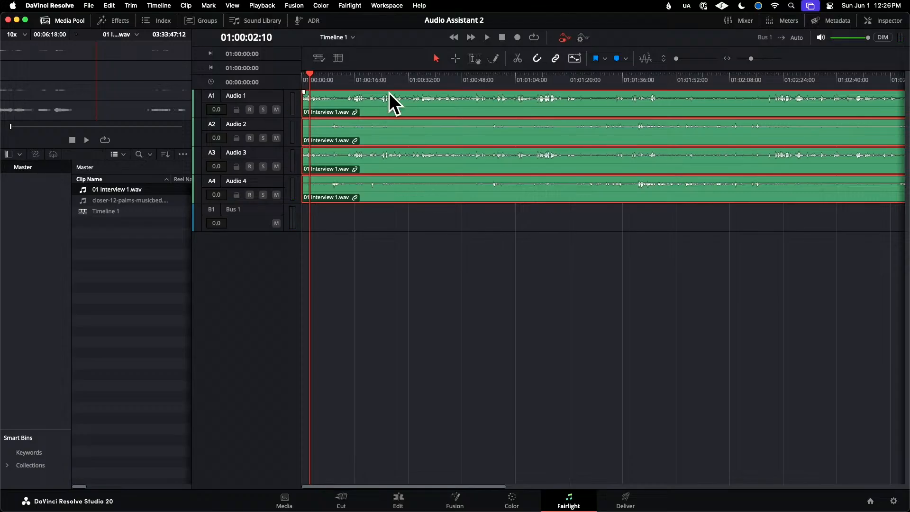
- Move the interview clips to start at about 01:00:22 on the timeline and unlink the four channels
{"action": "left_click_drag", "start_coordinate": [411, 109], "coordinate": [483, 113]}
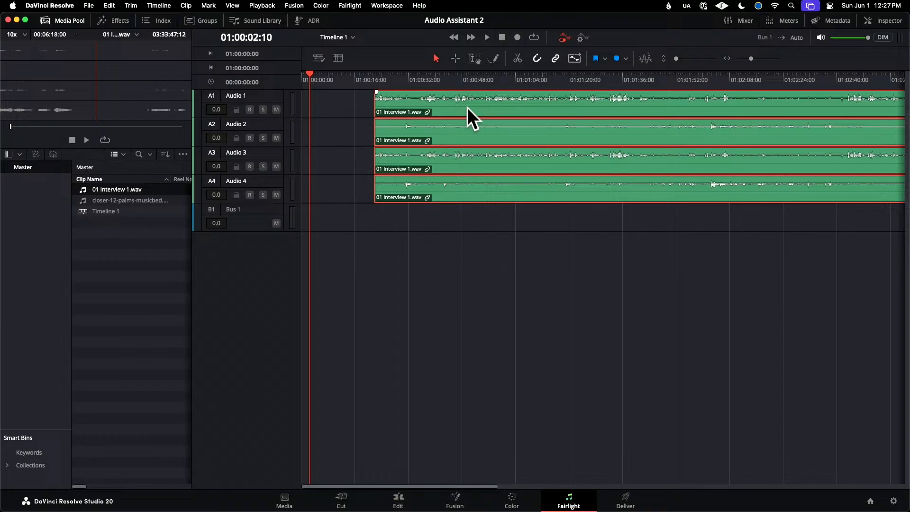
{"action": "left_click", "coordinate": [440, 224]}
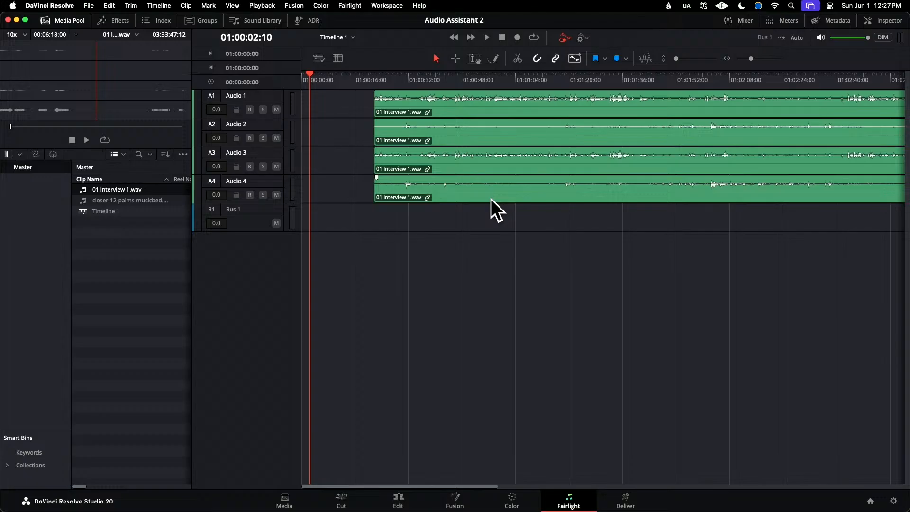
{"action": "left_click", "coordinate": [450, 110]}
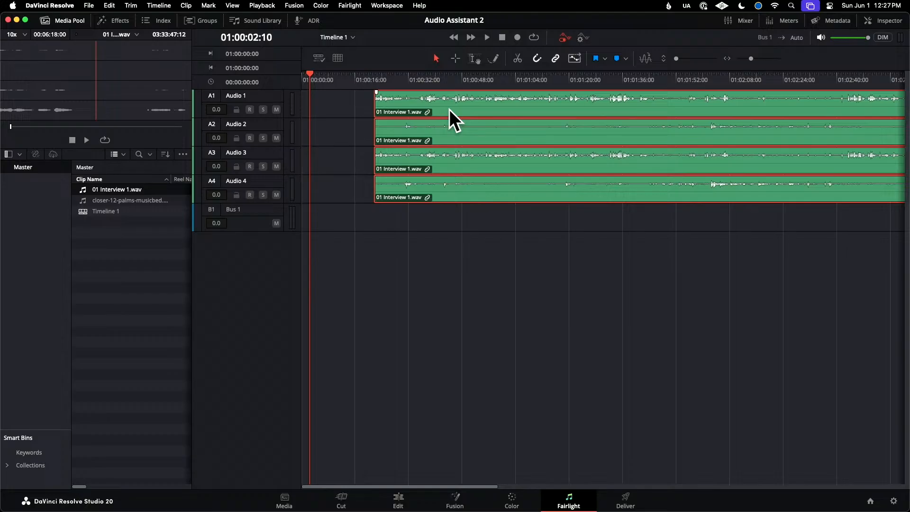
{"action": "right_click", "coordinate": [449, 109]}
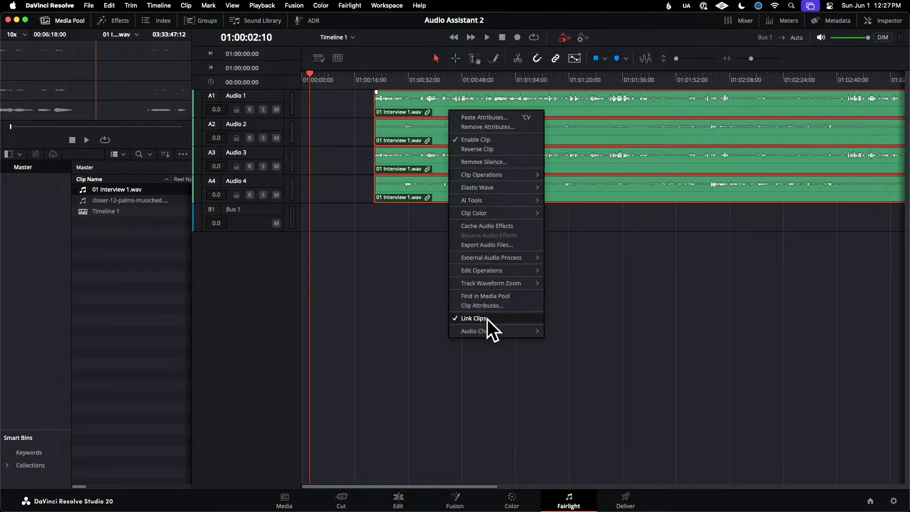
{"action": "left_click", "coordinate": [474, 318]}
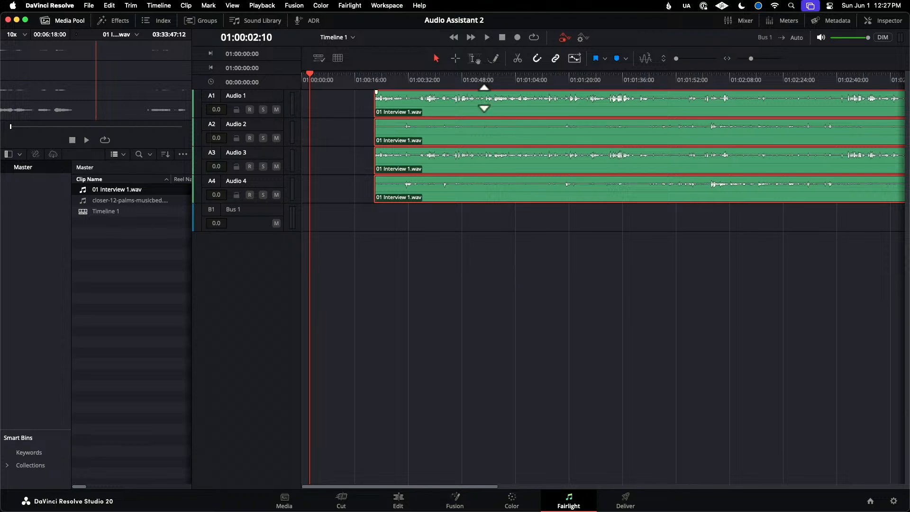
- Check that the interview clips are unlinked by selecting them individually on their tracks
{"action": "right_click", "coordinate": [485, 104]}
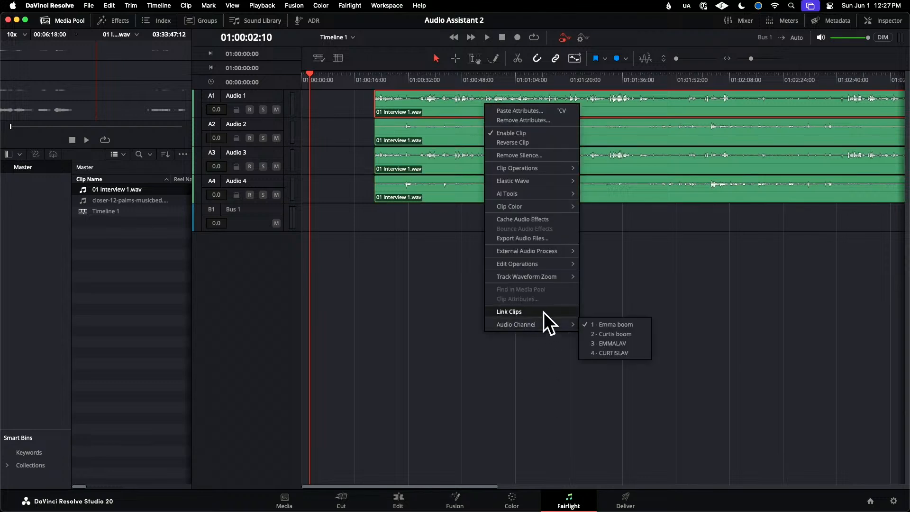
{"action": "left_click", "coordinate": [591, 232]}
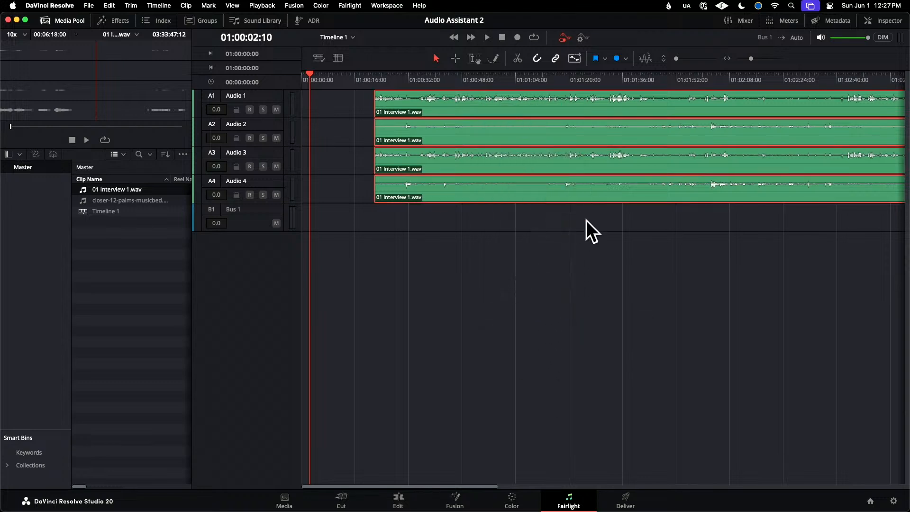
{"action": "left_click", "coordinate": [571, 193]}
{"action": "left_click", "coordinate": [557, 162]}
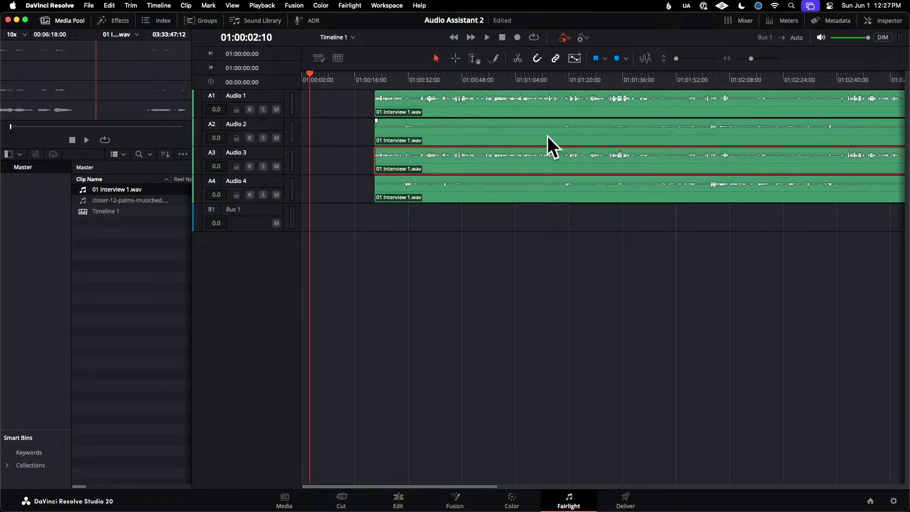
{"action": "left_click", "coordinate": [548, 136]}
{"action": "left_click", "coordinate": [522, 105]}
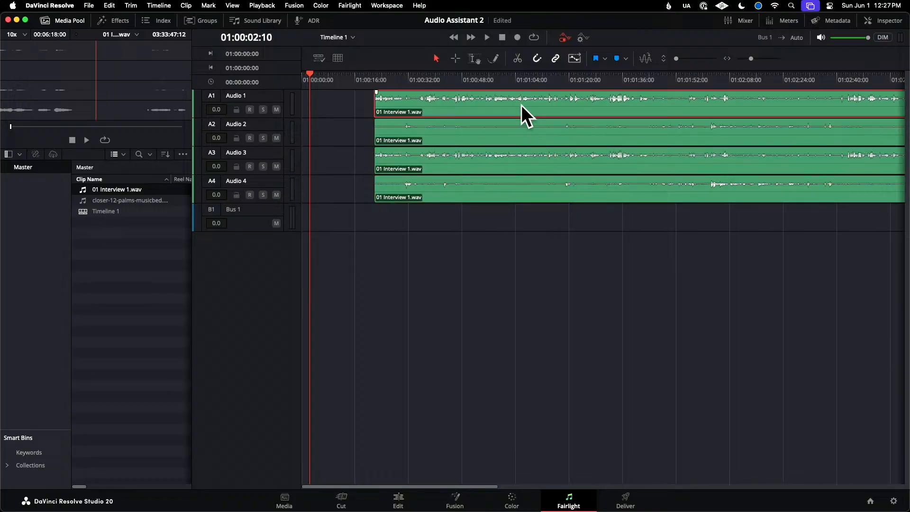
{"action": "left_click", "coordinate": [509, 139]}
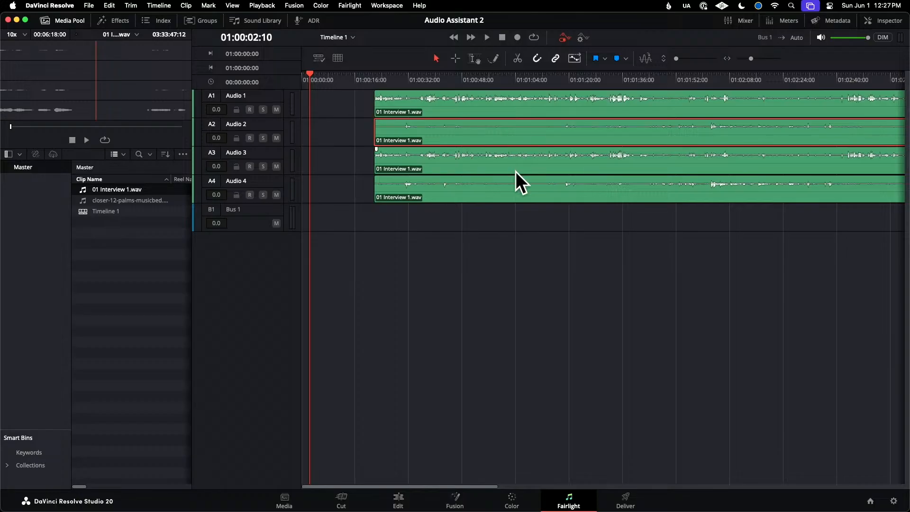
- Solo Audio 1 and play the interview from the beginning of its clip
{"action": "left_click", "coordinate": [495, 109]}
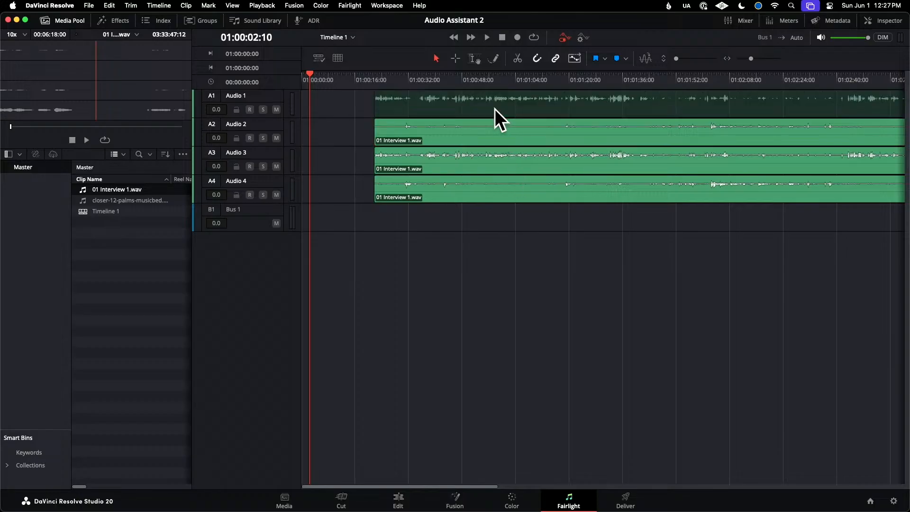
{"action": "left_click", "coordinate": [263, 109]}
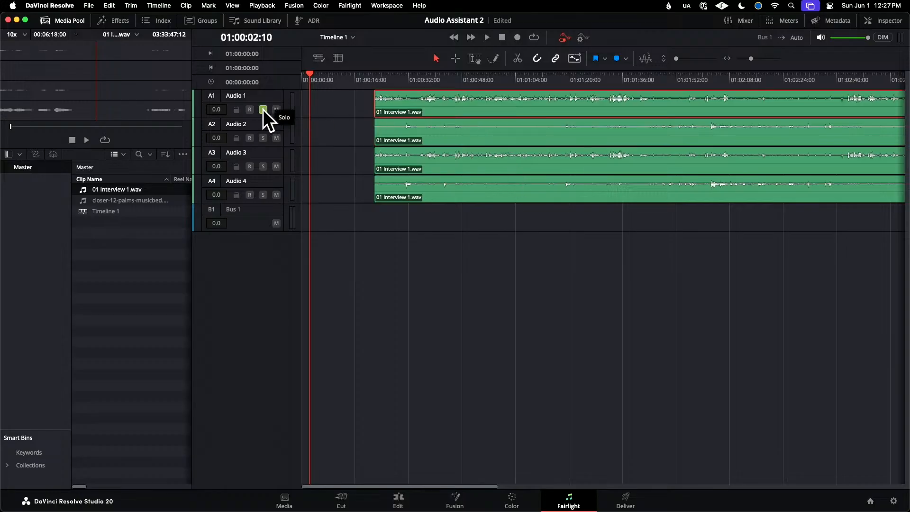
{"action": "key", "text": "space"}
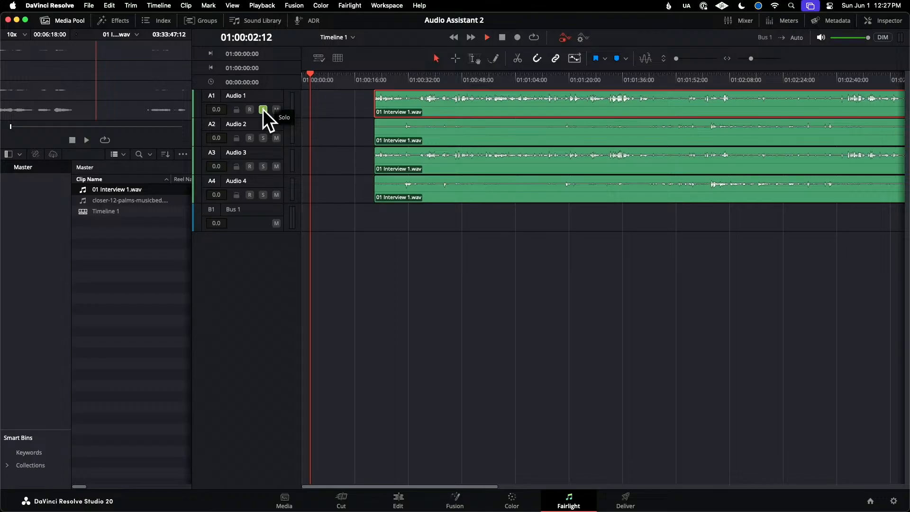
{"action": "key", "text": "space"}
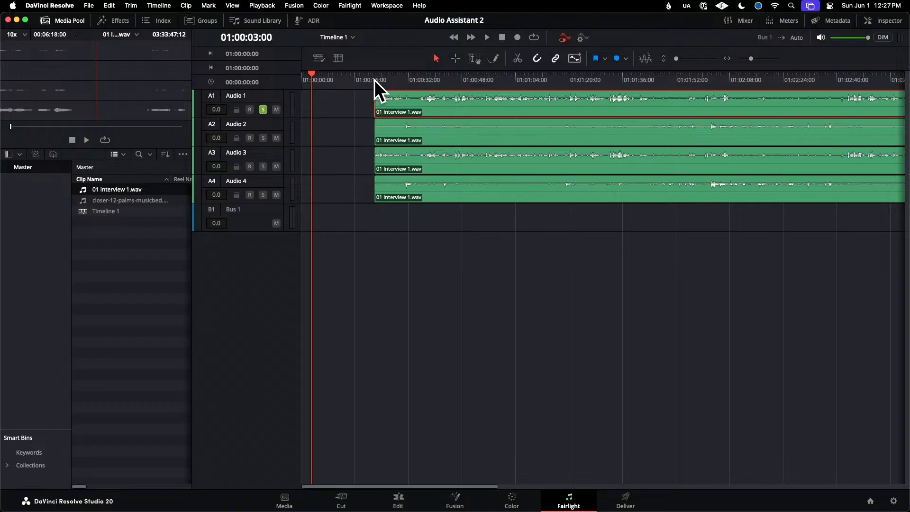
{"action": "left_click", "coordinate": [375, 81]}
{"action": "key", "text": "space"}
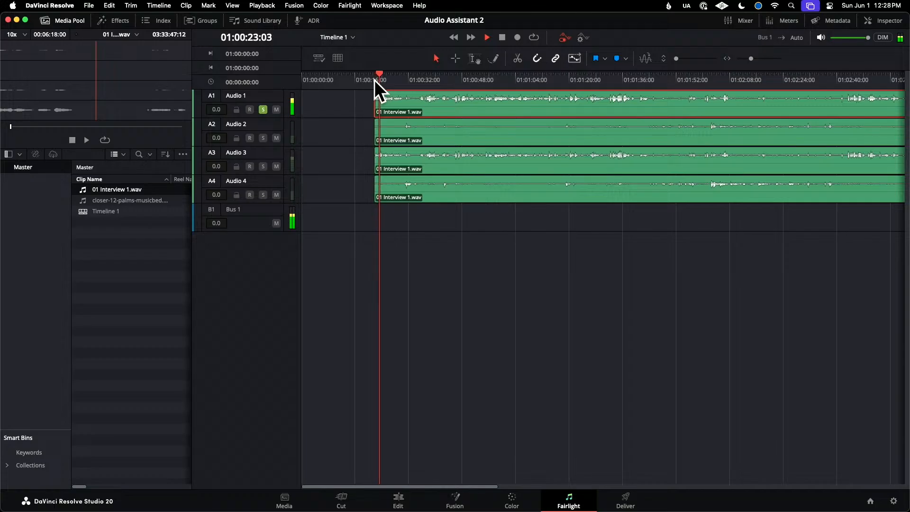
{"action": "key", "text": "space"}
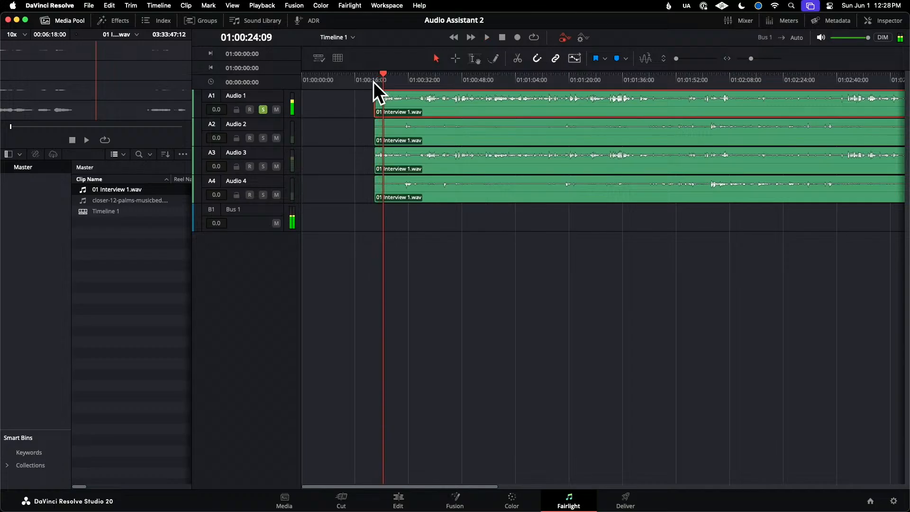
- Solo Audio 3 and play on, switching the solo back to Audio 1 to compare the two channels
{"action": "left_click", "coordinate": [263, 167]}
{"action": "left_click", "coordinate": [263, 109]}
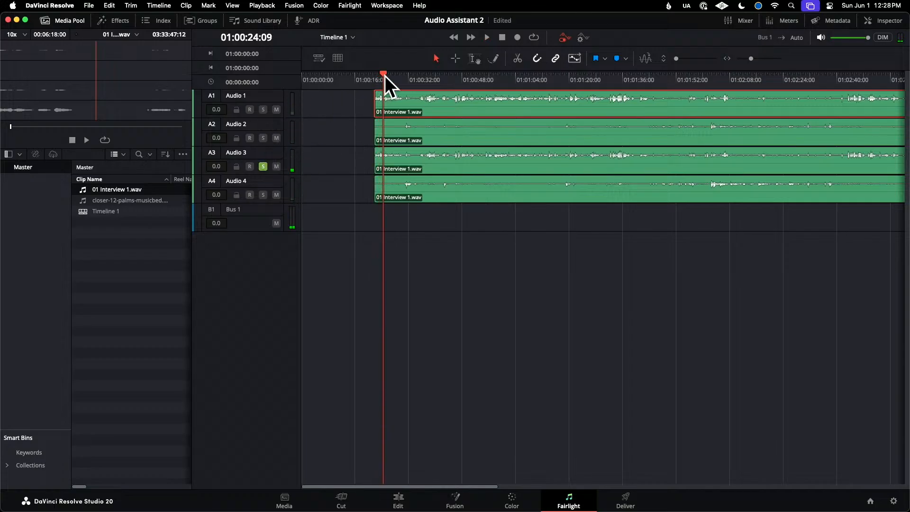
{"action": "key", "text": "space"}
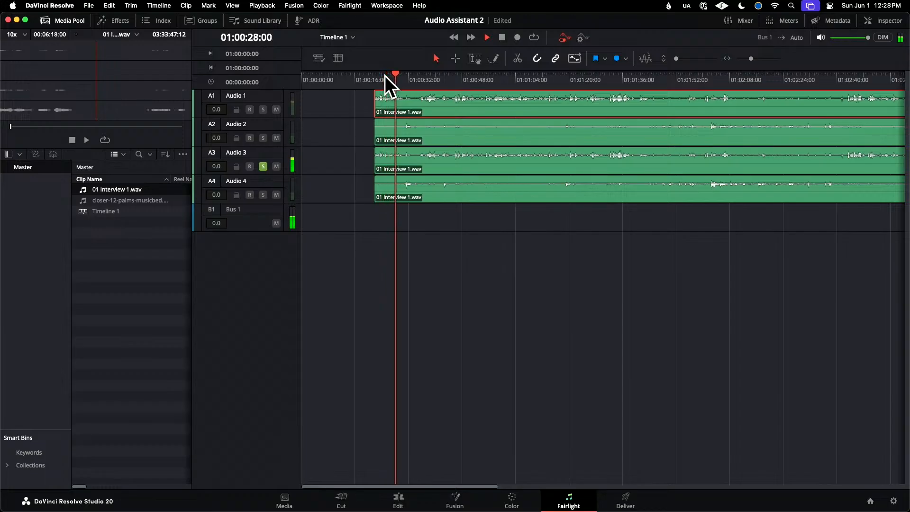
{"action": "left_click", "coordinate": [264, 166]}
{"action": "left_click", "coordinate": [263, 110]}
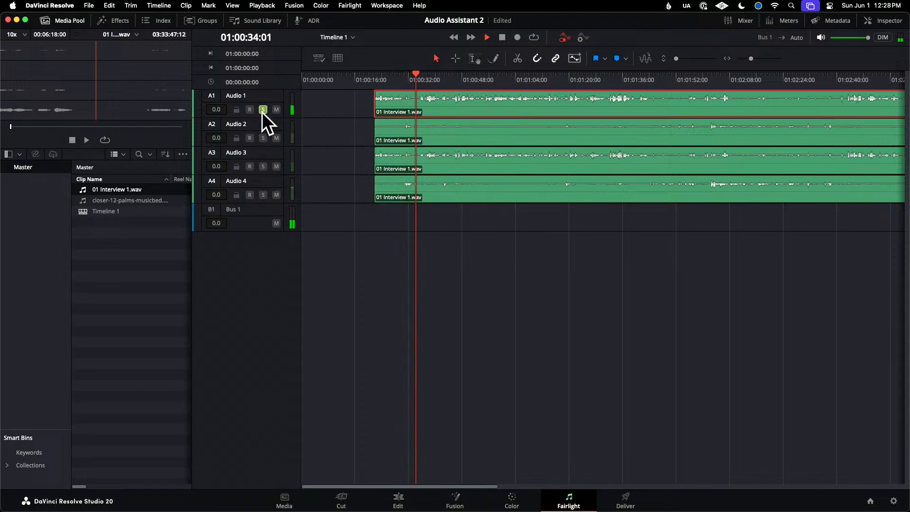
{"action": "key", "text": "space"}
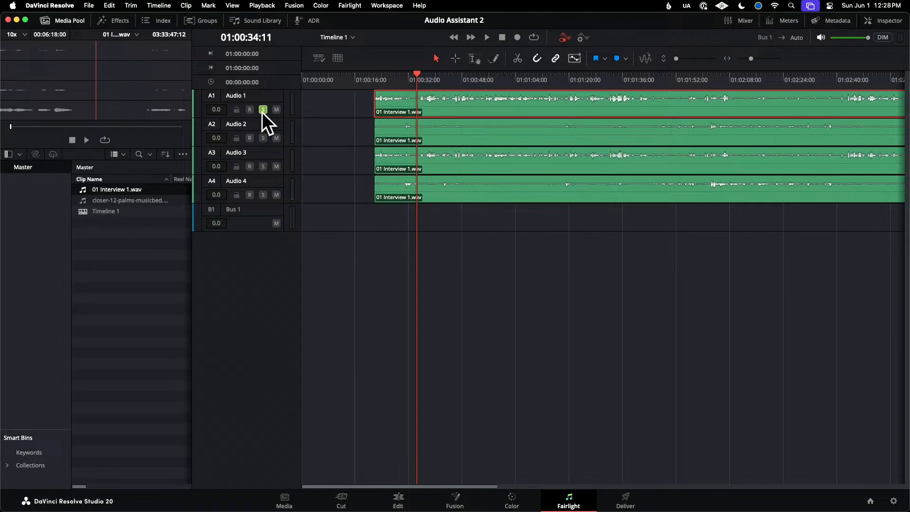
{"action": "key", "text": "space"}
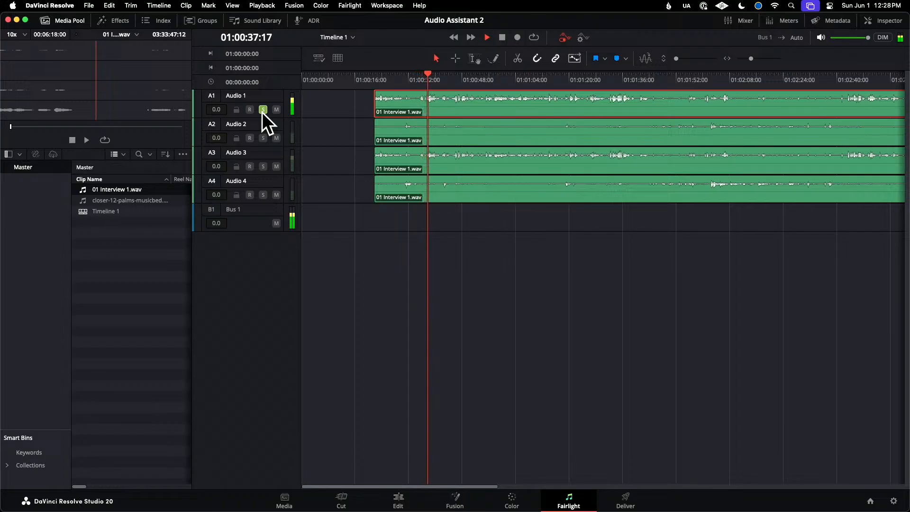
{"action": "key", "text": "space"}
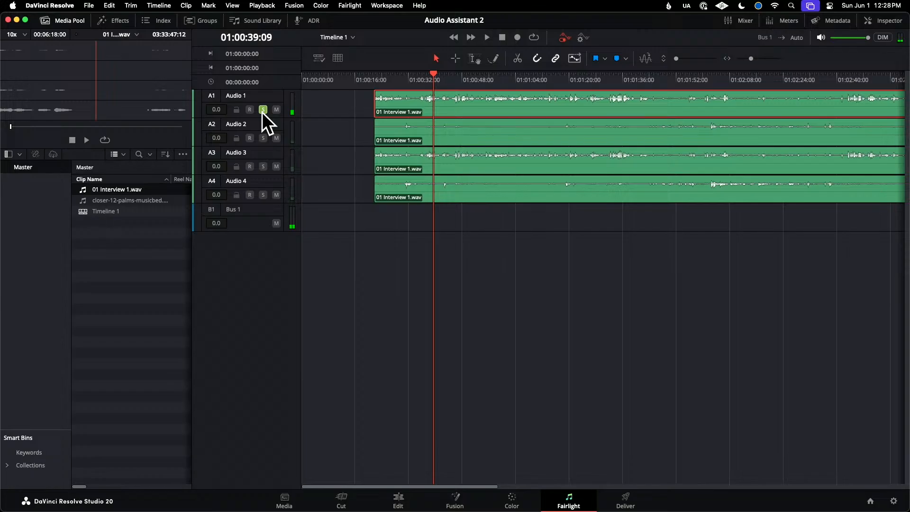
- Delete the interview clip on Audio 3 and remove the empty track
{"action": "left_click", "coordinate": [483, 165]}
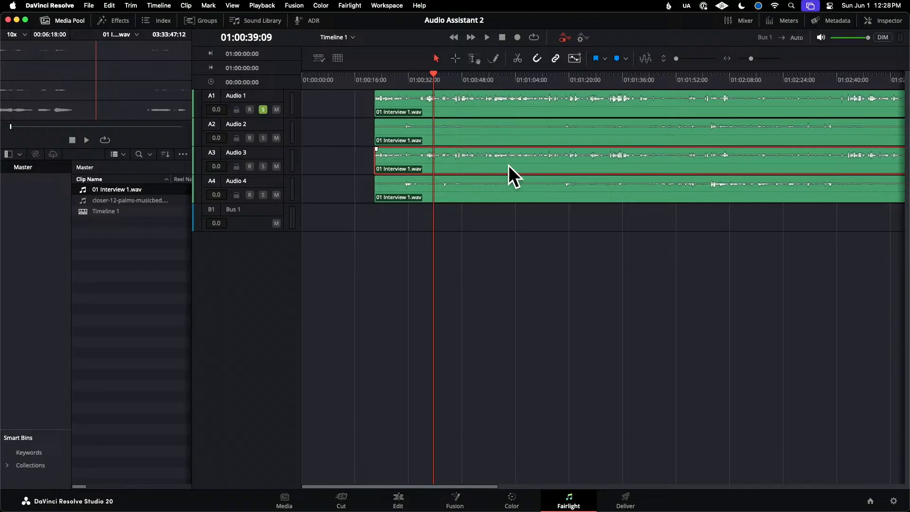
{"action": "key", "text": "Delete"}
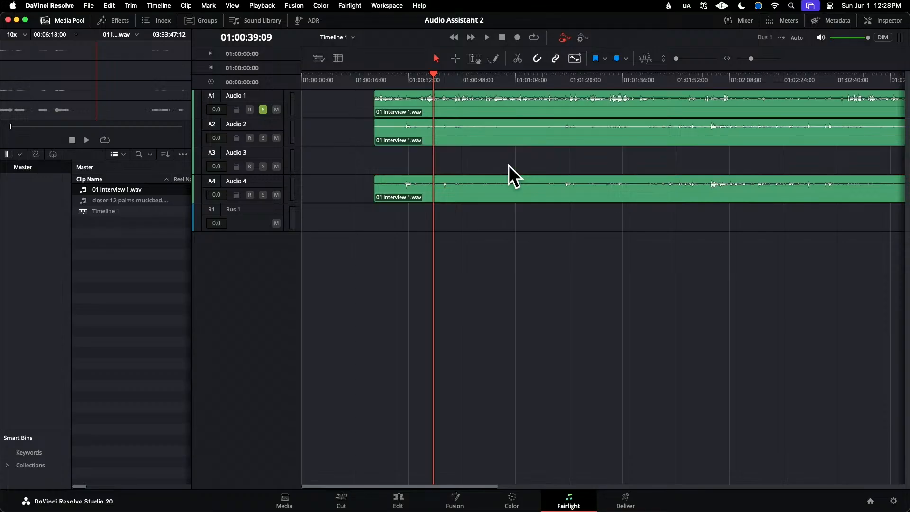
{"action": "right_click", "coordinate": [283, 153]}
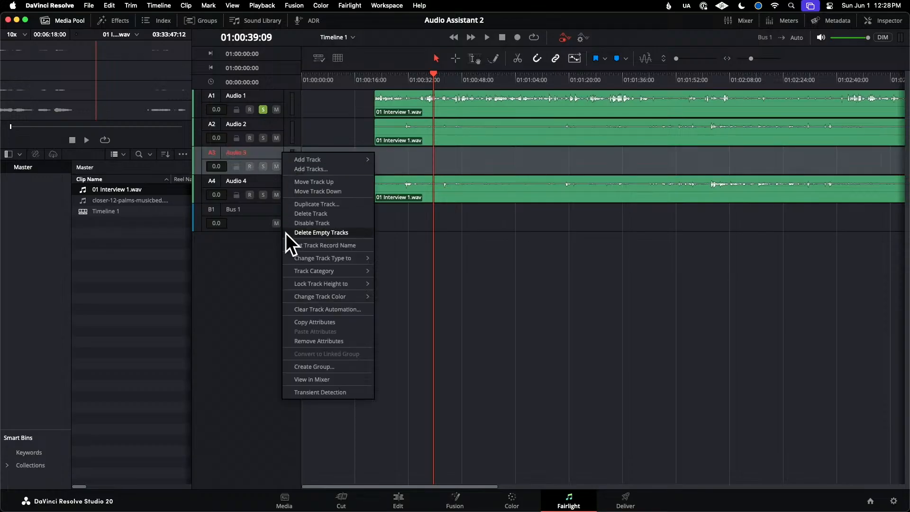
{"action": "left_click", "coordinate": [312, 231]}
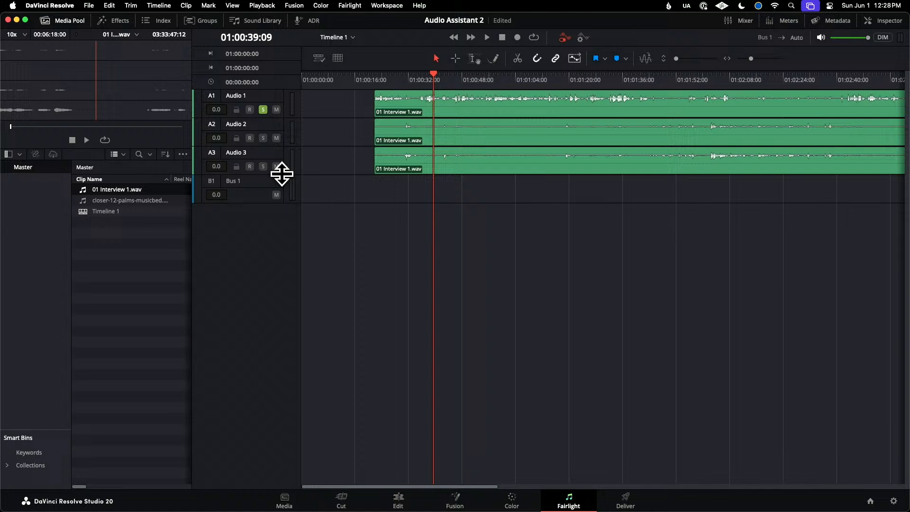
- Turn off the solo on Audio 1 and select the interview clip on Audio 2
{"action": "left_click", "coordinate": [277, 126]}
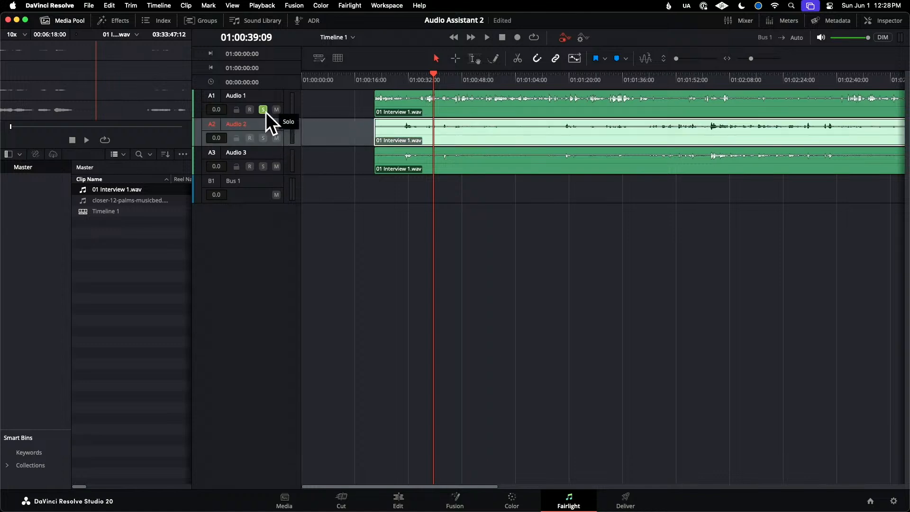
{"action": "left_click", "coordinate": [263, 109]}
{"action": "left_click", "coordinate": [469, 137]}
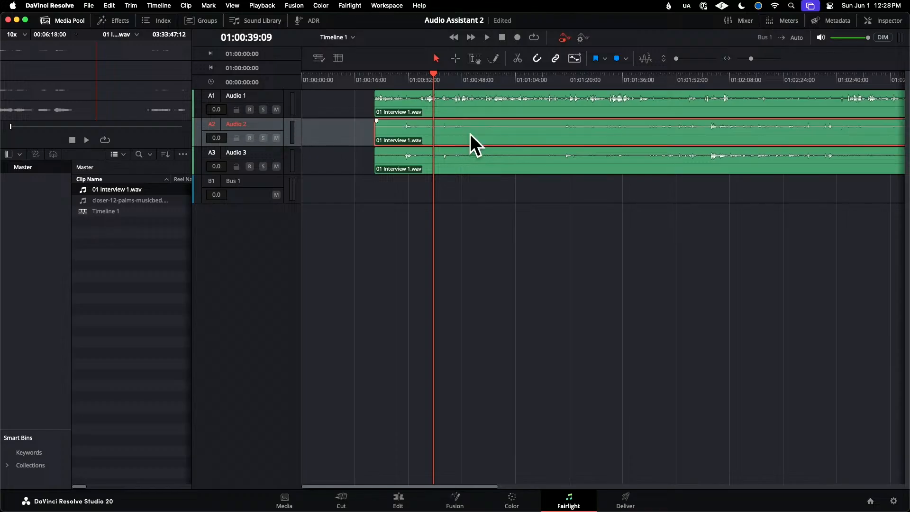
{"action": "right_click", "coordinate": [473, 135]}
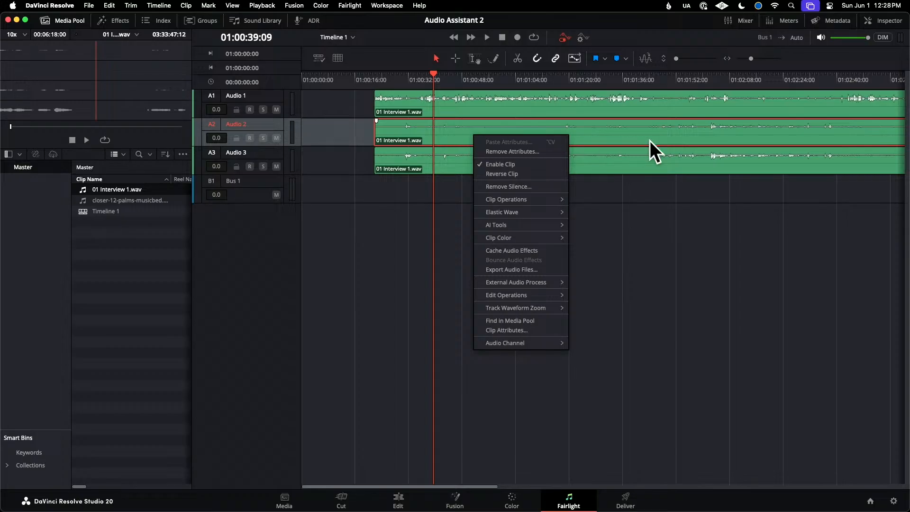
{"action": "left_click", "coordinate": [725, 132]}
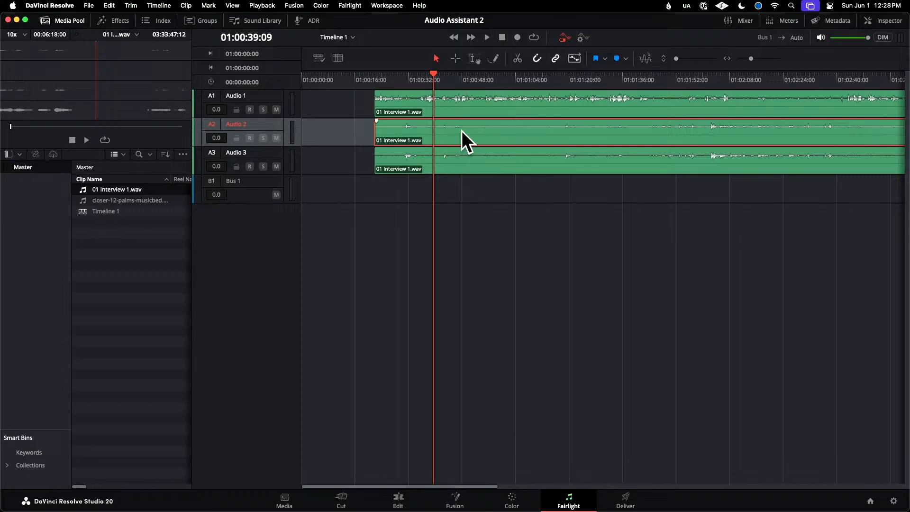
- Solo Audio 2 and Audio 3 in turn, playing each from about 01:02:02 to compare the second speaker's channels
{"action": "left_click", "coordinate": [710, 81]}
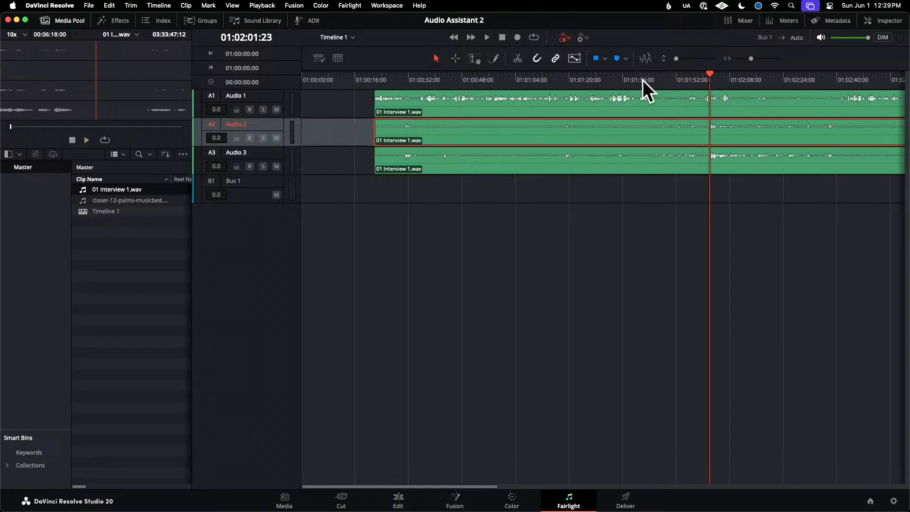
{"action": "left_click", "coordinate": [264, 138]}
{"action": "key", "text": "space"}
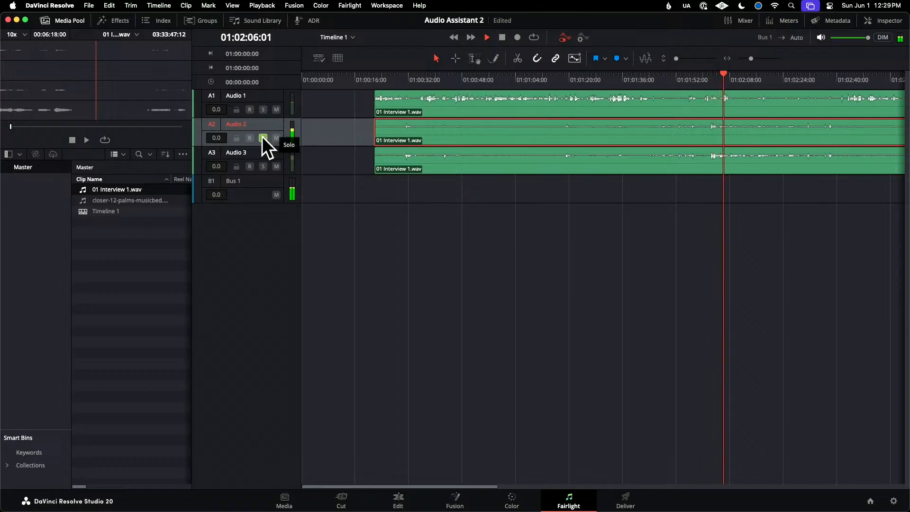
{"action": "left_click", "coordinate": [710, 78]}
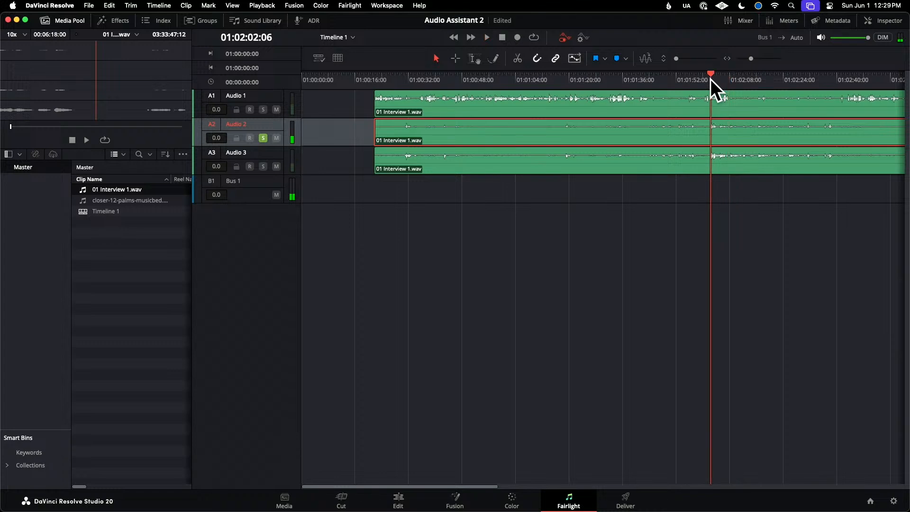
{"action": "left_click", "coordinate": [263, 138]}
{"action": "left_click", "coordinate": [263, 167]}
{"action": "key", "text": "space"}
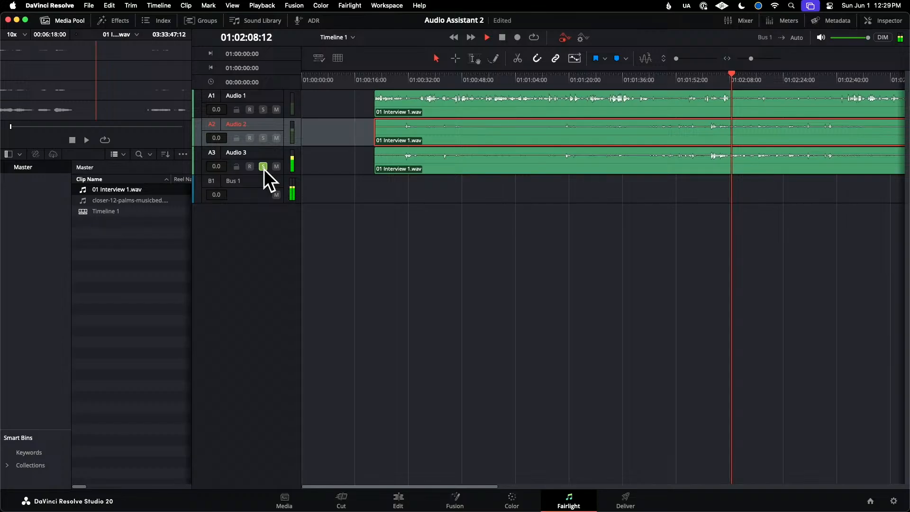
{"action": "key", "text": "space"}
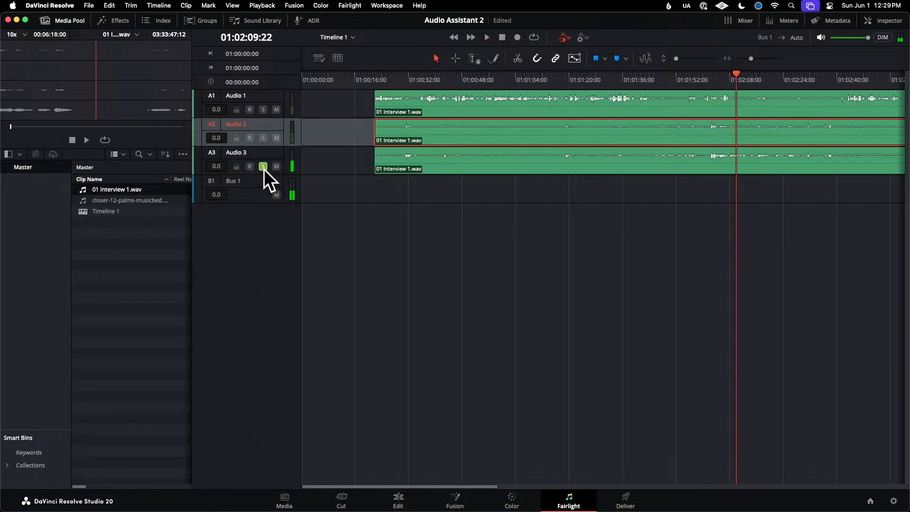
- Save the project, and delete the interview clip on Audio 2 together with its empty track
{"action": "key", "text": "super+s"}
{"action": "key", "text": "BackSpace"}
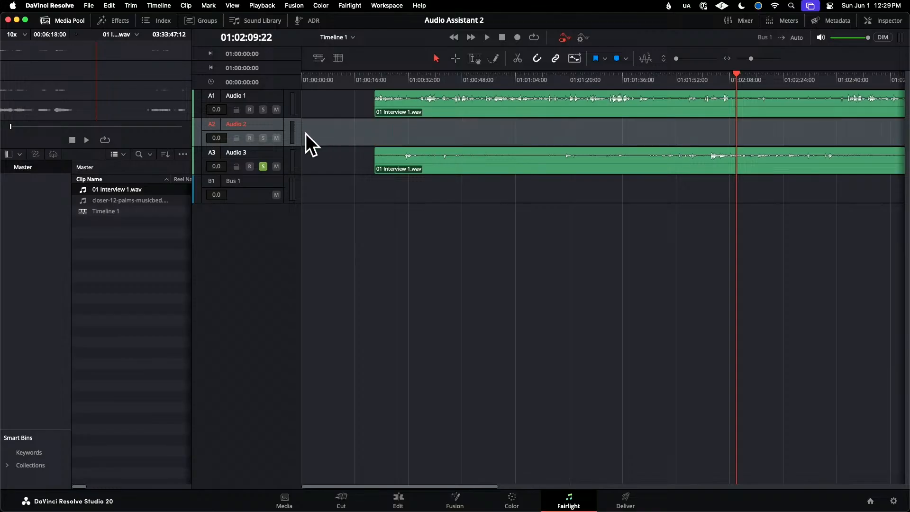
{"action": "right_click", "coordinate": [273, 126]}
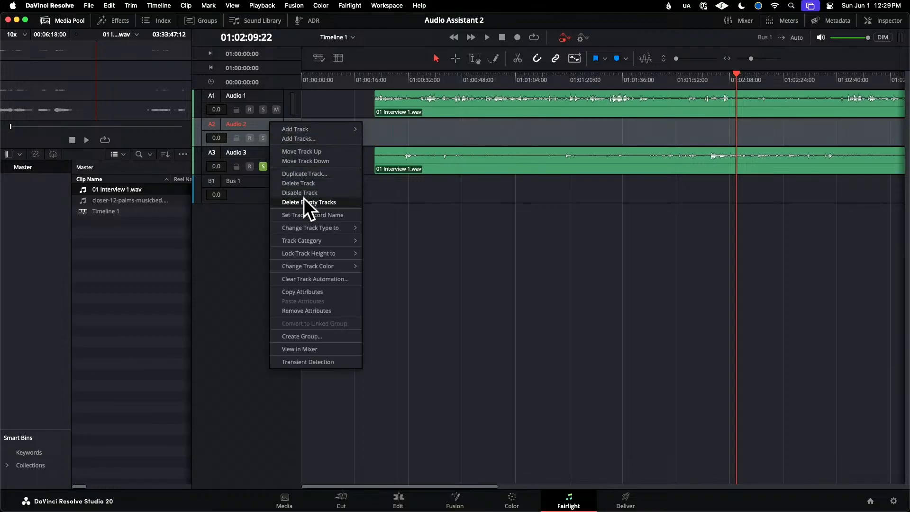
{"action": "left_click", "coordinate": [323, 203]}
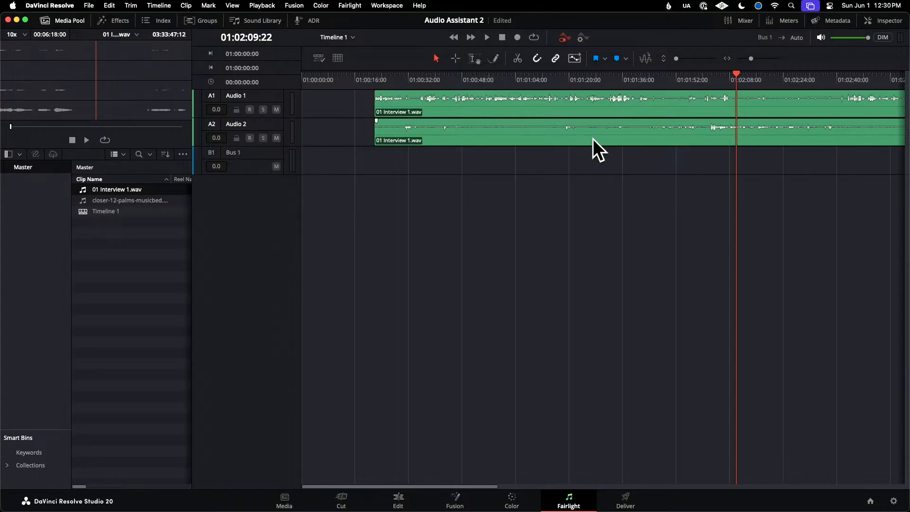
- Place closer-12-palms-musicbed.wav at the timeline start on a new track below the interview channels and lower the music clip's volume
{"action": "left_click", "coordinate": [108, 201]}
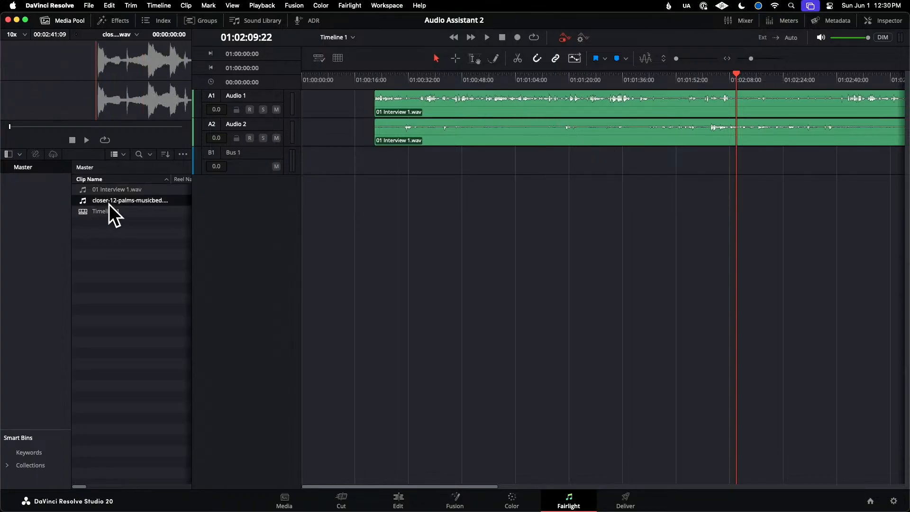
{"action": "left_click_drag", "start_coordinate": [95, 200], "coordinate": [305, 162]}
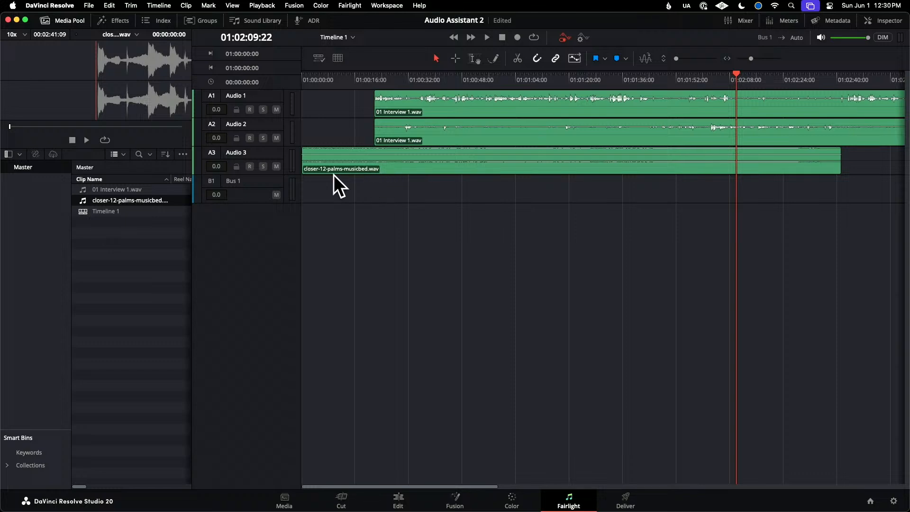
{"action": "left_click_drag", "start_coordinate": [280, 175], "coordinate": [274, 204]}
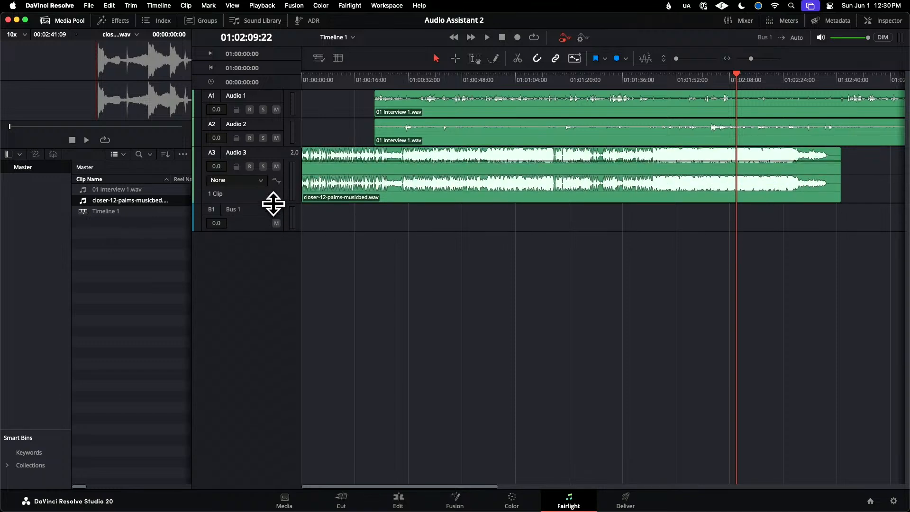
{"action": "left_click_drag", "start_coordinate": [385, 151], "coordinate": [386, 166]}
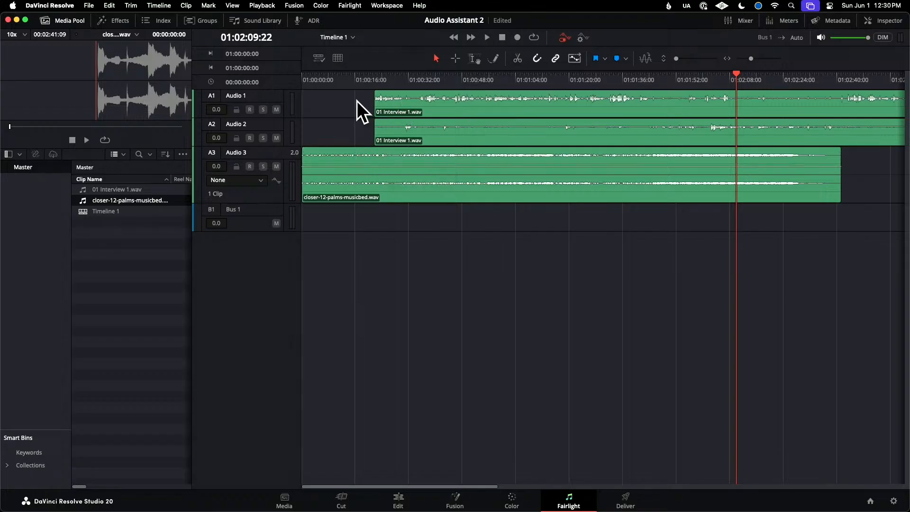
- Link the two interview clips on Audio 1 and Audio 2
{"action": "left_click", "coordinate": [441, 107]}
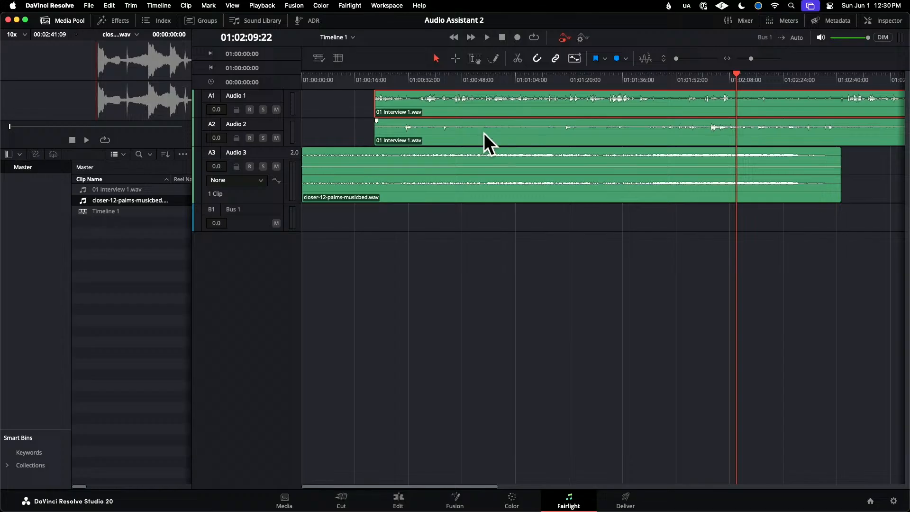
{"action": "left_click", "coordinate": [483, 136], "text": "super"}
{"action": "right_click", "coordinate": [484, 137]}
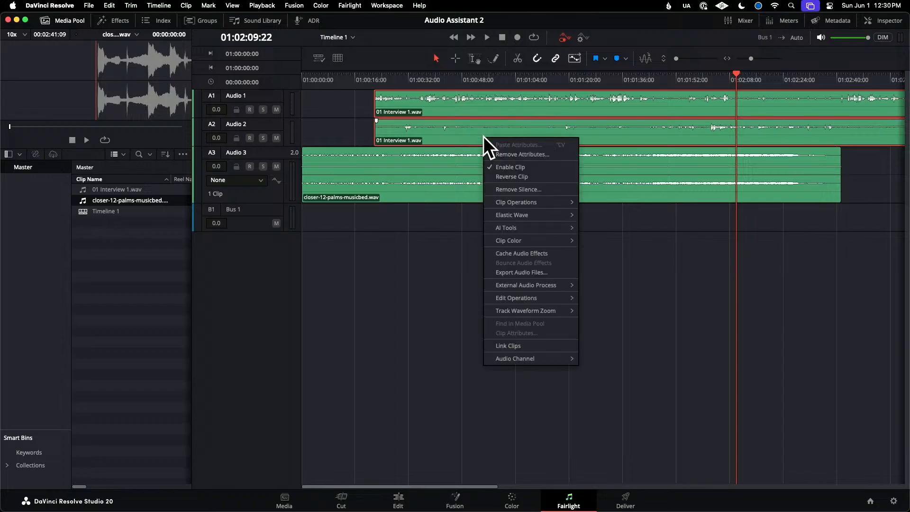
{"action": "left_click", "coordinate": [535, 345]}
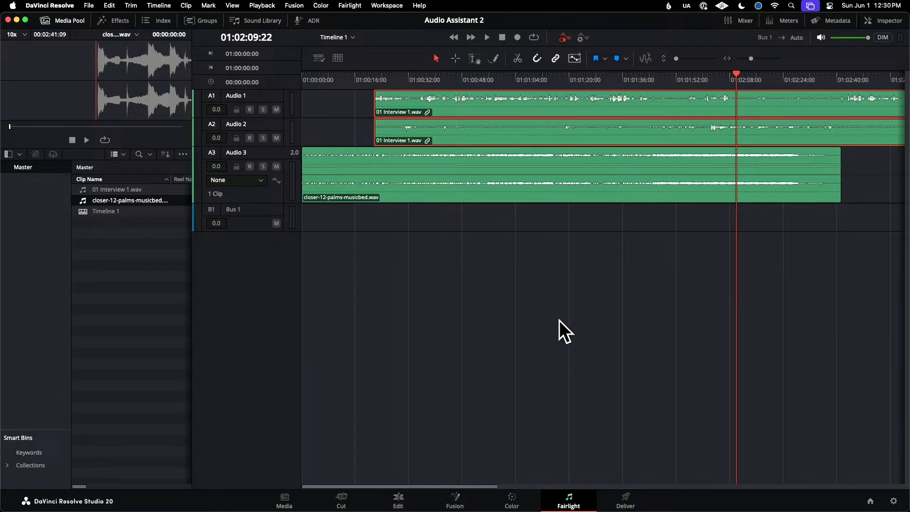
- Play the music from the timeline start and move the linked interview clips earlier to begin at 01:00:04:20
{"action": "left_click", "coordinate": [320, 78]}
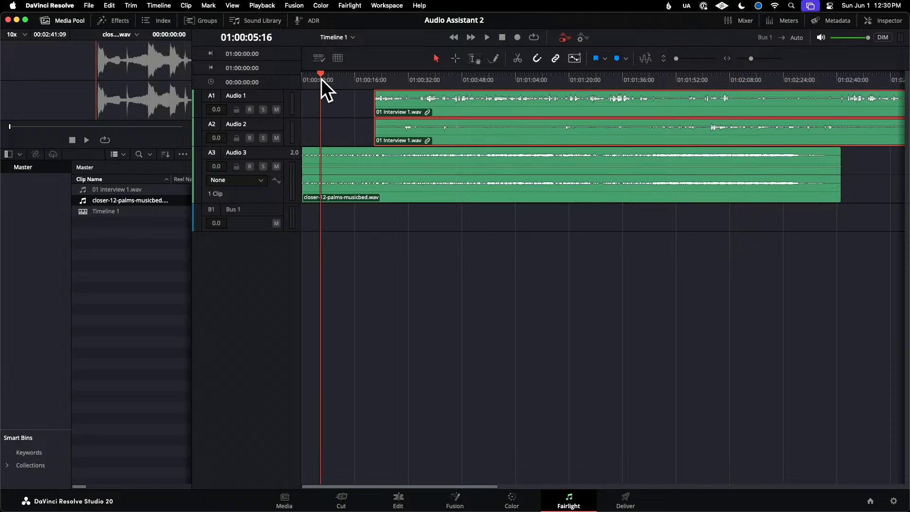
{"action": "key", "text": "Home"}
{"action": "key", "text": "space"}
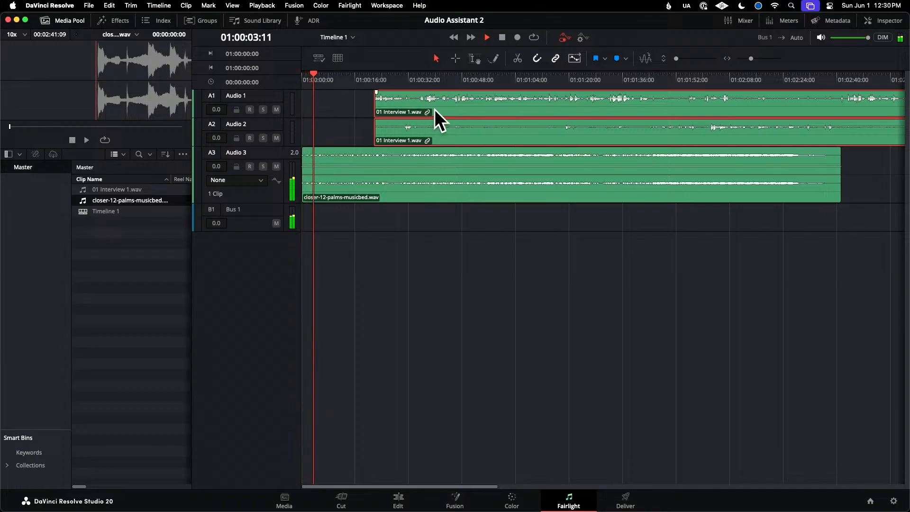
{"action": "left_click_drag", "start_coordinate": [471, 110], "coordinate": [420, 107]}
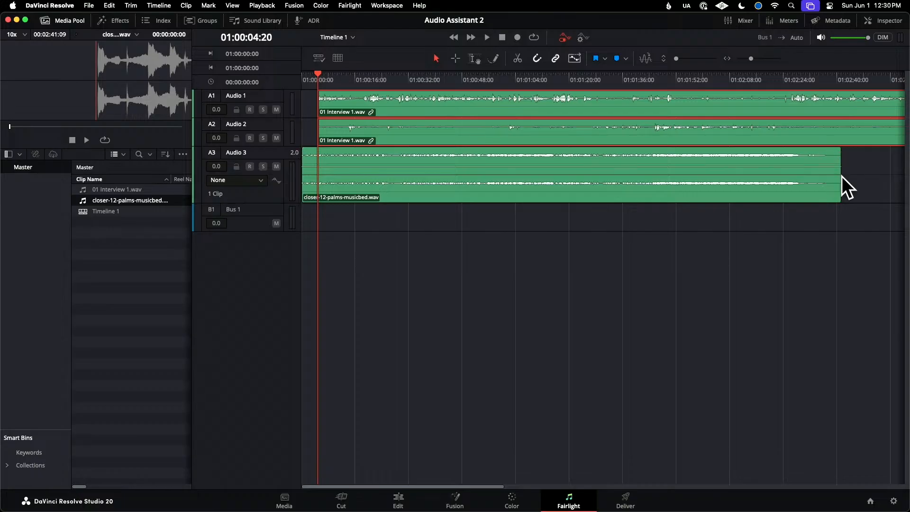
- Trim the music clip to end at about 01:00:13, fade it out from the interview's start, and save the project
{"action": "left_click_drag", "start_coordinate": [840, 179], "coordinate": [321, 149]}
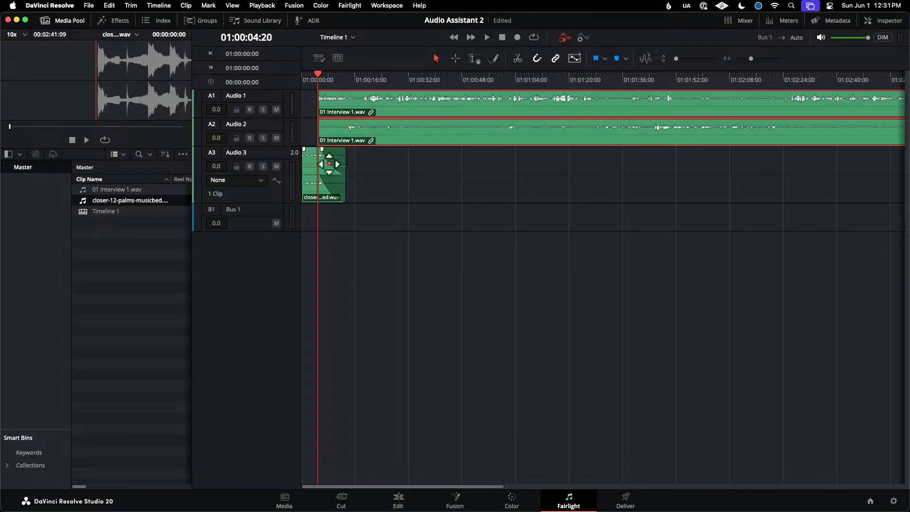
{"action": "left_click_drag", "start_coordinate": [322, 151], "coordinate": [315, 147]}
{"action": "left_click_drag", "start_coordinate": [324, 164], "coordinate": [324, 165]}
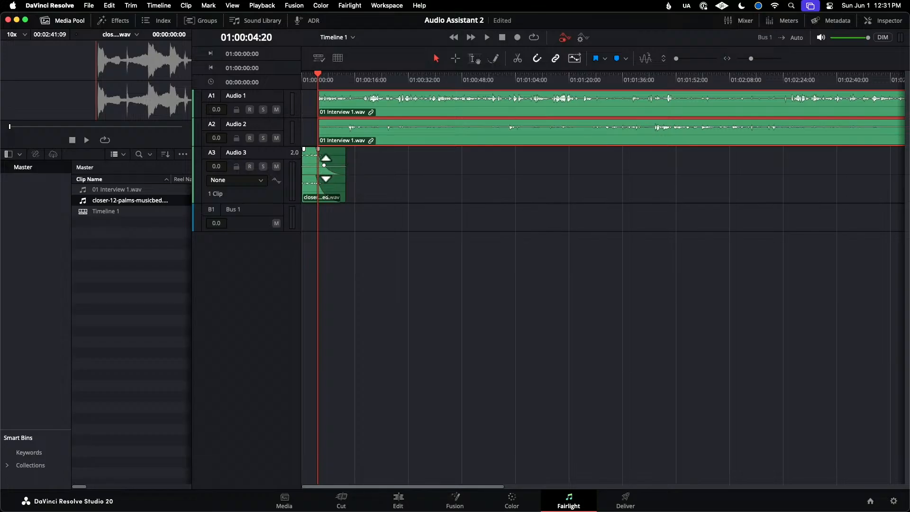
{"action": "key", "text": "super+s"}
{"action": "mouse_move", "coordinate": [322, 159]}
{"action": "left_mouse_down"}
{"action": "mouse_move", "coordinate": [338, 158]}
{"action": "mouse_move", "coordinate": [324, 163]}
{"action": "left_mouse_up"}
- Play the timeline from its start to about 01:00:16 to check the music fade under the interview
{"action": "key", "text": "Home"}
{"action": "key", "text": "space"}
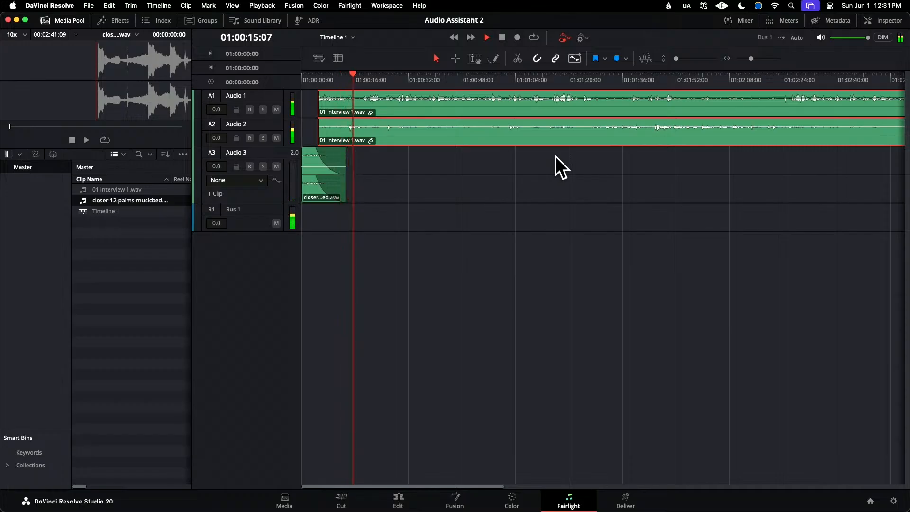
{"action": "key", "text": "space"}
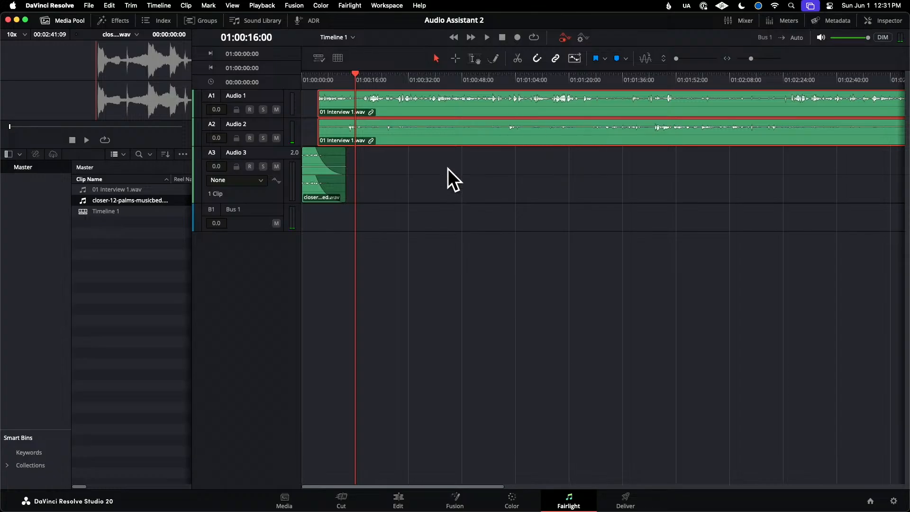
- Unlink the two interview clips on Audio 1 and Audio 2
{"action": "right_click", "coordinate": [450, 141]}
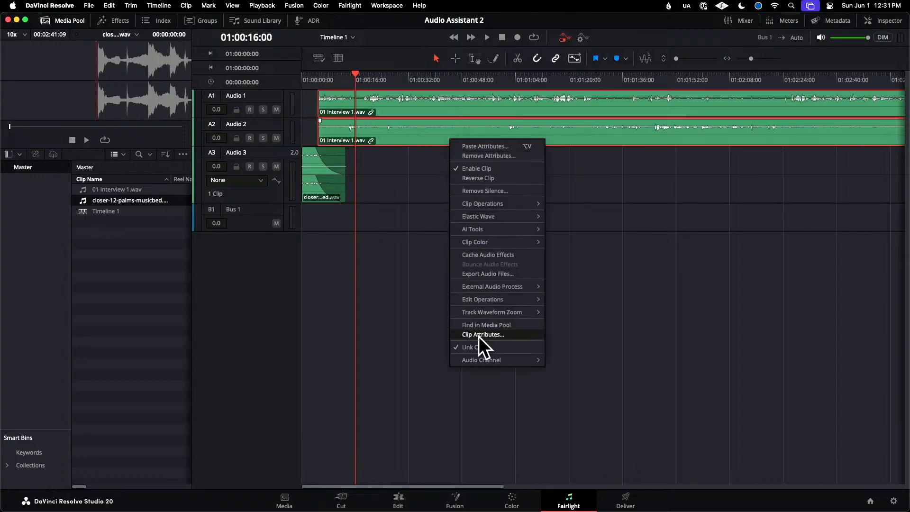
{"action": "left_click", "coordinate": [484, 347]}
{"action": "left_click", "coordinate": [445, 138]}
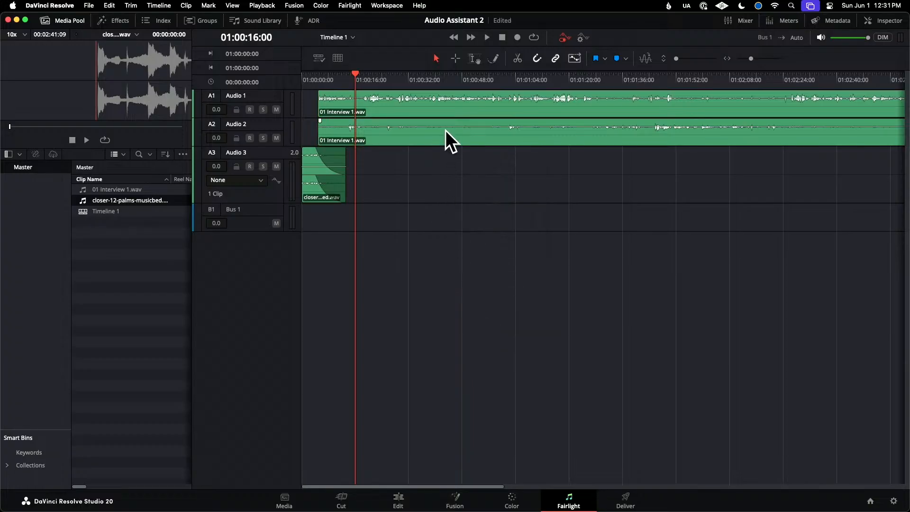
- Capture the level profile of the Audio 1 interview clip with Level Matcher and apply it to the Audio 2 clip
{"action": "left_click", "coordinate": [457, 107]}
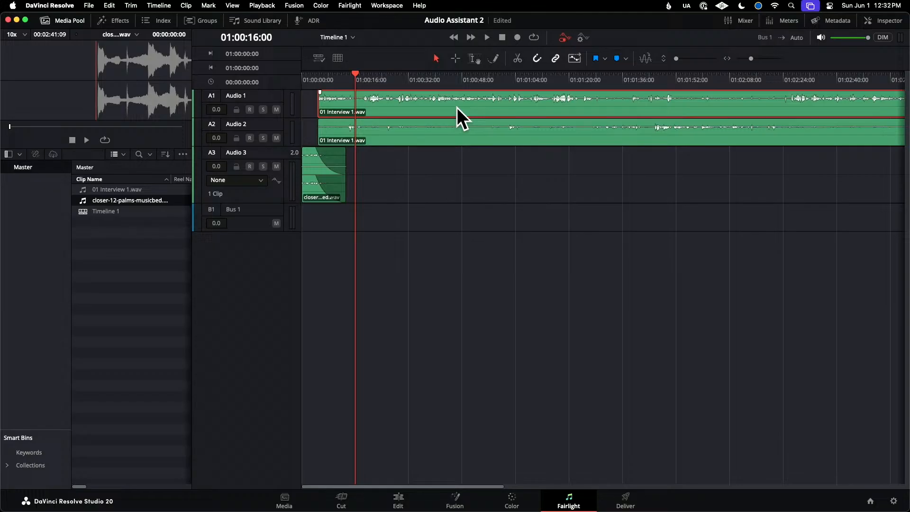
{"action": "right_click", "coordinate": [457, 107]}
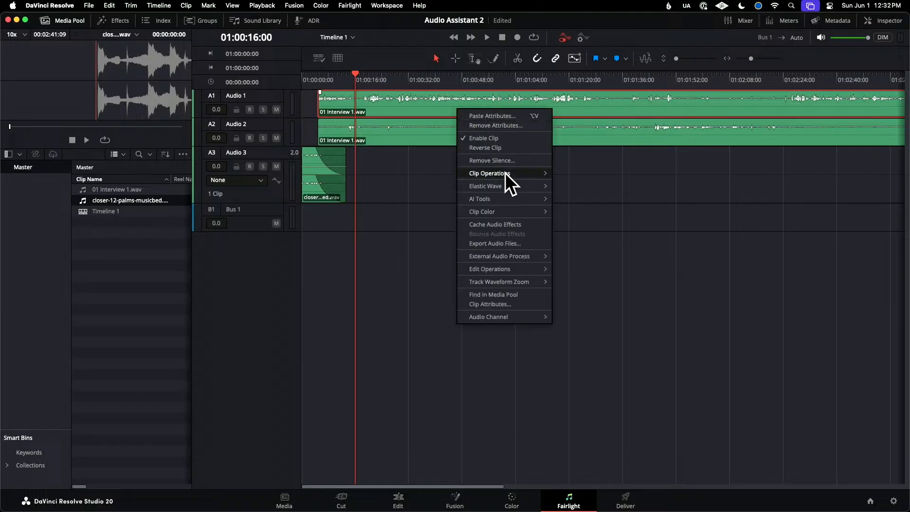
{"action": "mouse_move", "coordinate": [505, 173]}
{"action": "mouse_move", "coordinate": [613, 182]}
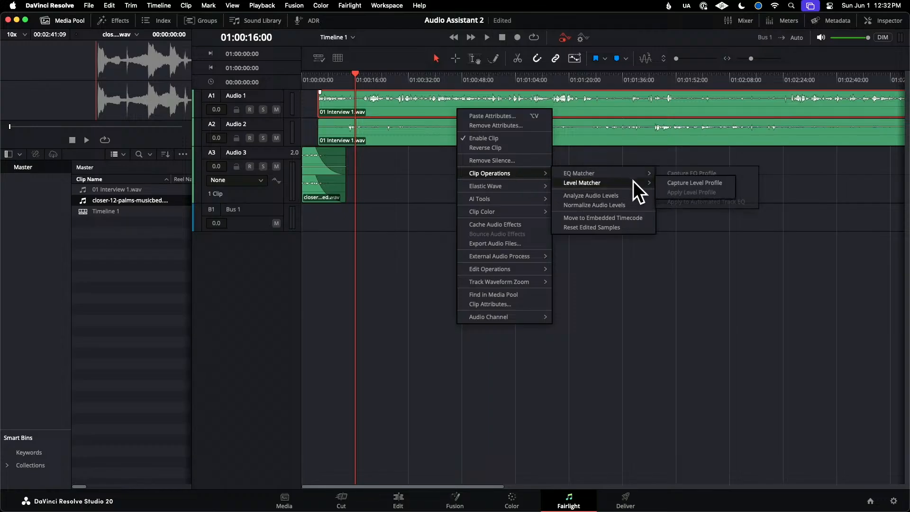
{"action": "left_click", "coordinate": [714, 184]}
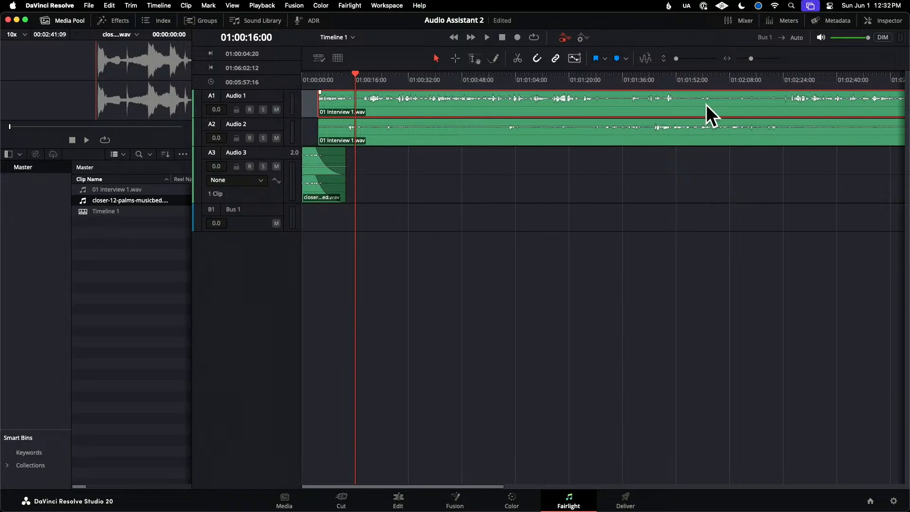
{"action": "right_click", "coordinate": [561, 137]}
{"action": "mouse_move", "coordinate": [653, 203]}
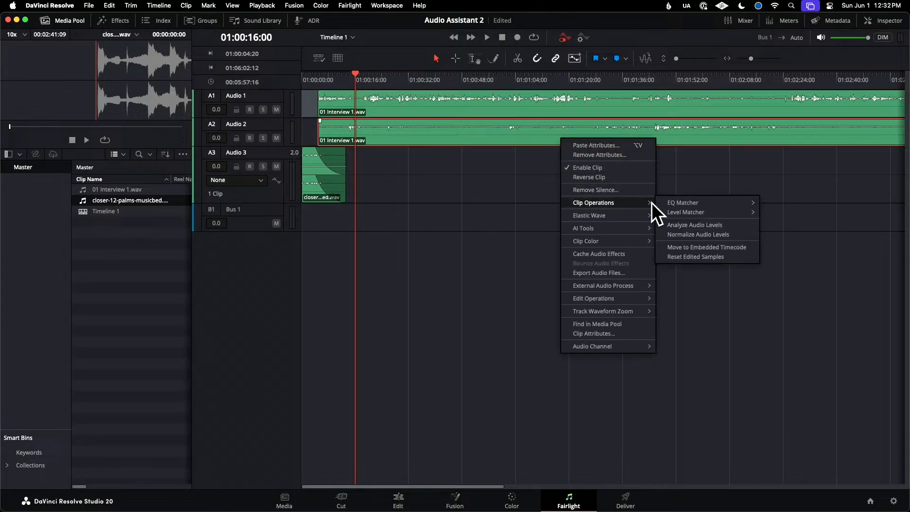
{"action": "mouse_move", "coordinate": [750, 214]}
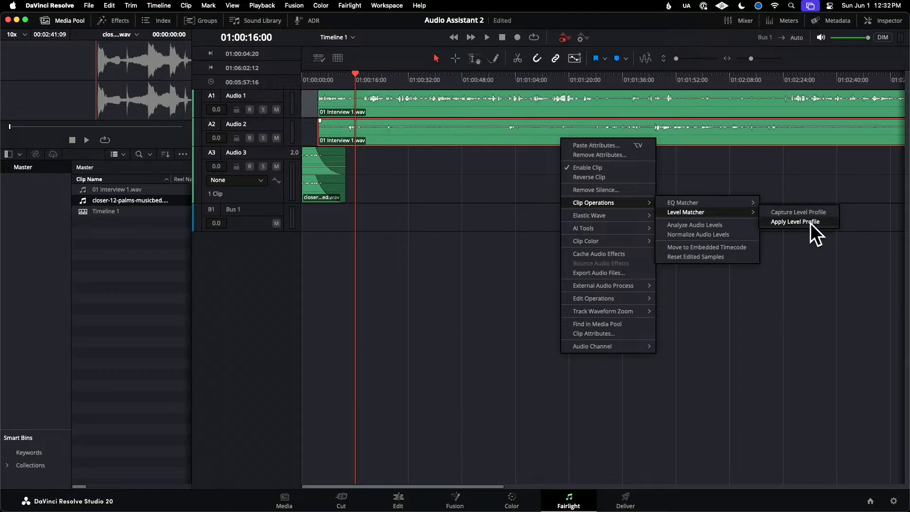
{"action": "left_click", "coordinate": [796, 222]}
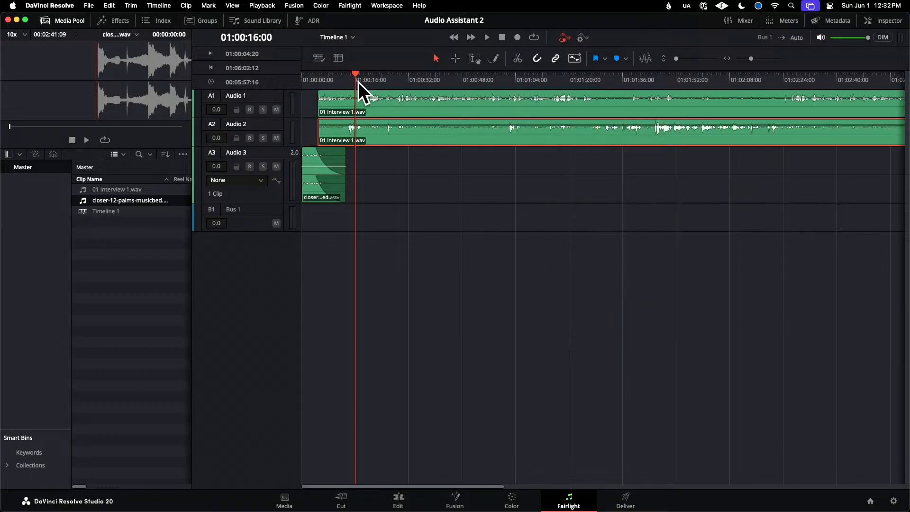
- Play the level-matched interview from the timeline start to about 01:00:20
{"action": "left_click", "coordinate": [316, 76]}
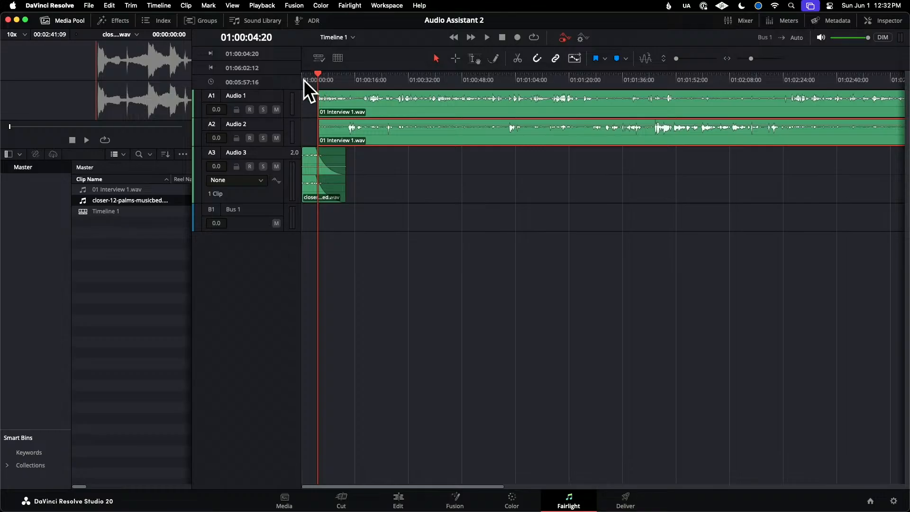
{"action": "key", "text": "Home"}
{"action": "key", "text": "space"}
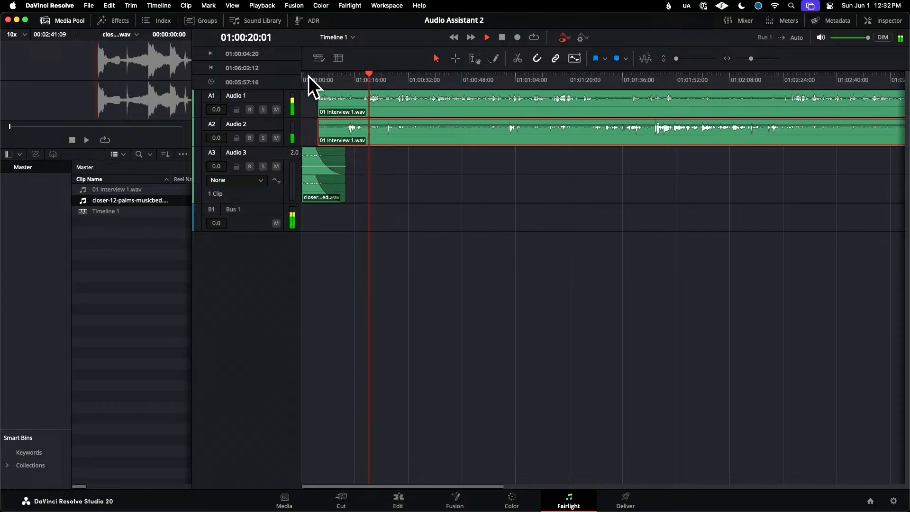
{"action": "key", "text": "space"}
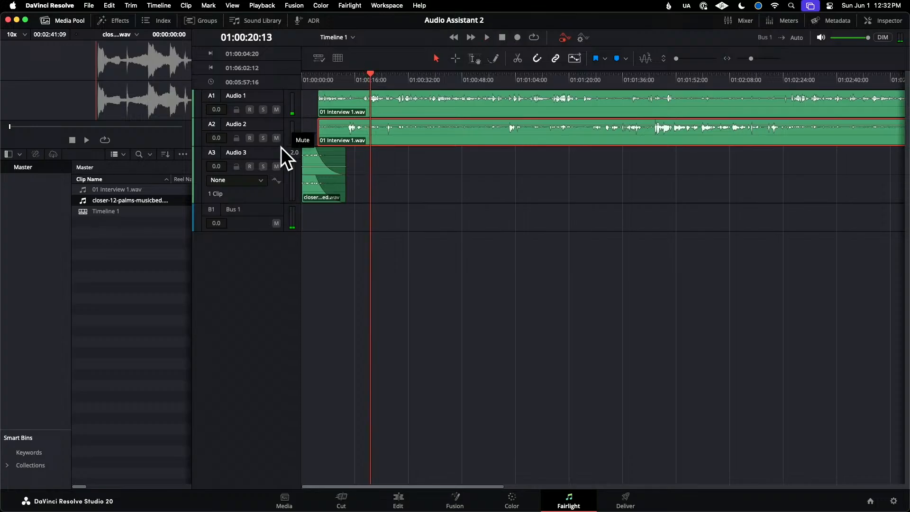
- Enlarge the track heights, show the Mixer, and hide the Media Pool
{"action": "scroll", "coordinate": [262, 121], "scroll_direction": "up", "scroll_amount": 5}
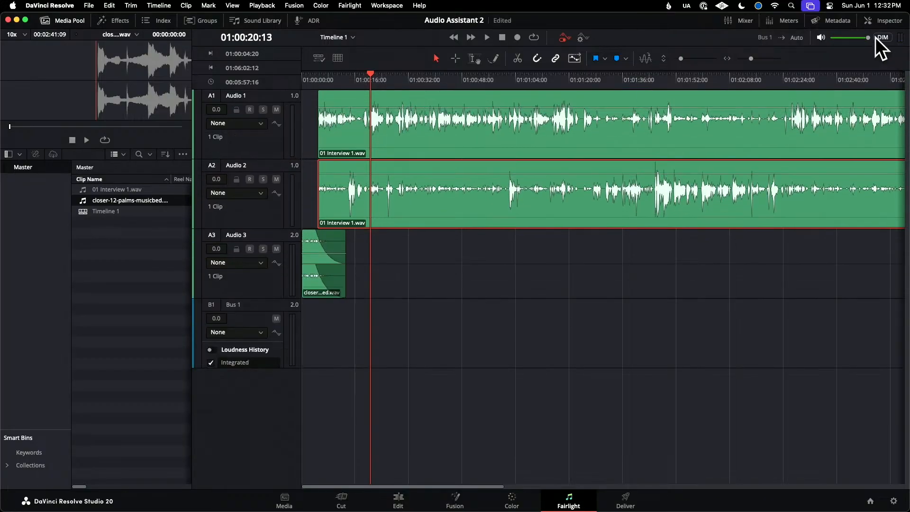
{"action": "left_click", "coordinate": [744, 20]}
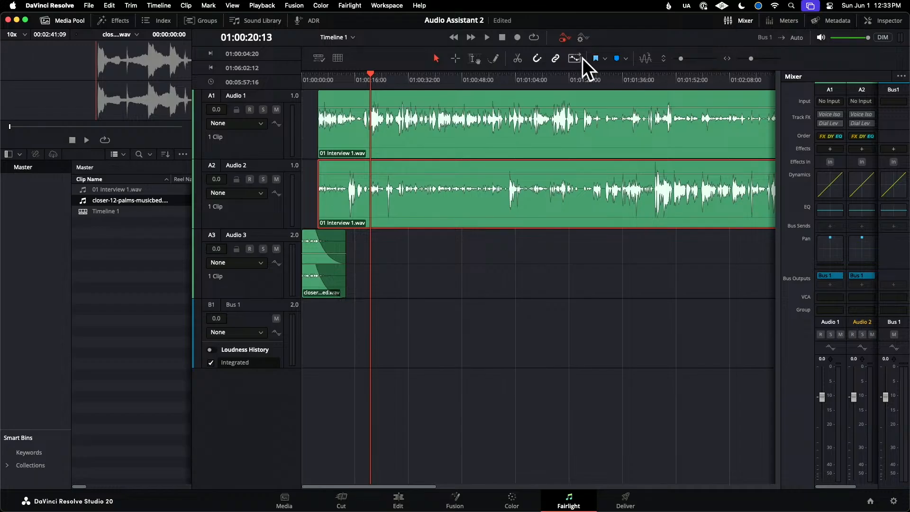
{"action": "left_click", "coordinate": [40, 19]}
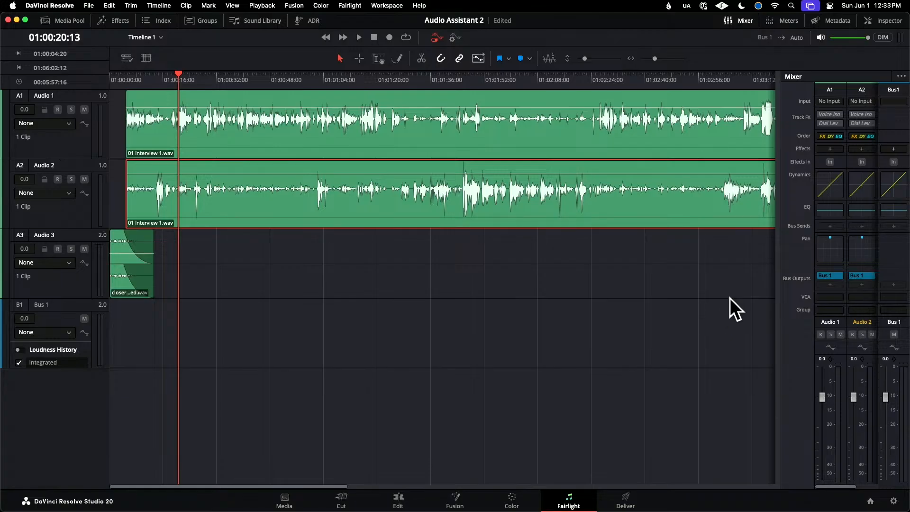
- Highlight the range from 01:00:27:11 to about 01:01:01 on Audio 1 and Audio 2 in turn to compare the speakers, and clear the selection
{"action": "left_click", "coordinate": [205, 78]}
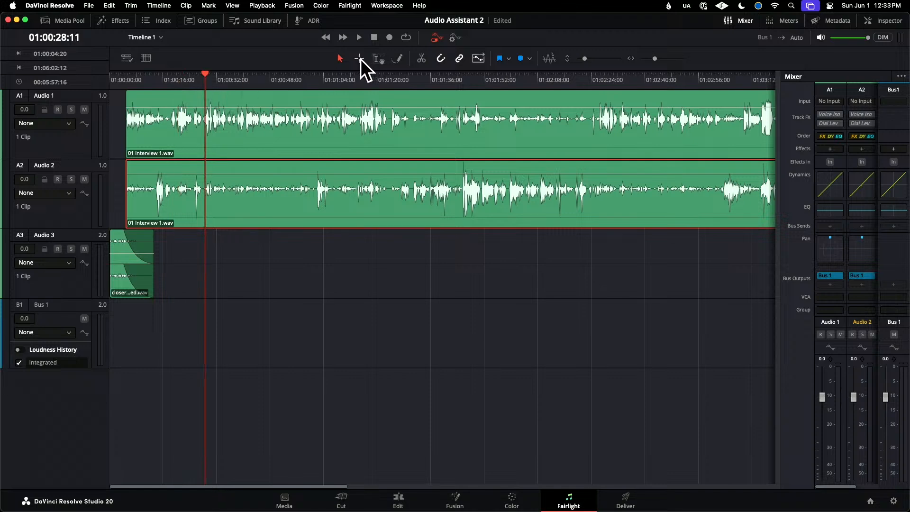
{"action": "left_click", "coordinate": [378, 58]}
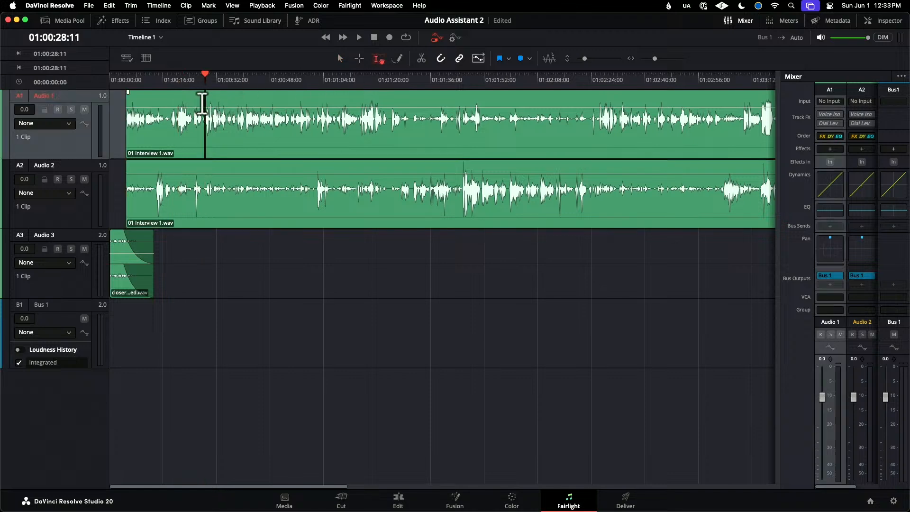
{"action": "left_click_drag", "start_coordinate": [202, 103], "coordinate": [312, 112]}
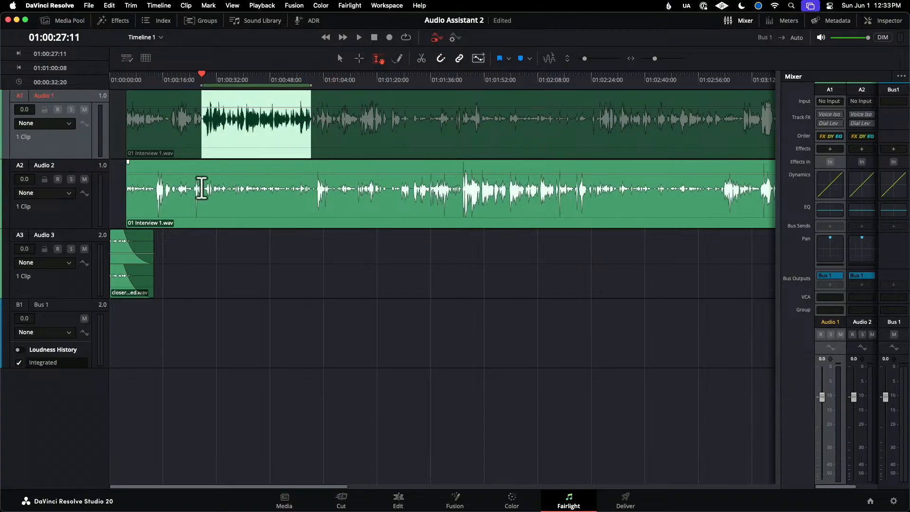
{"action": "left_click_drag", "start_coordinate": [202, 190], "coordinate": [314, 196]}
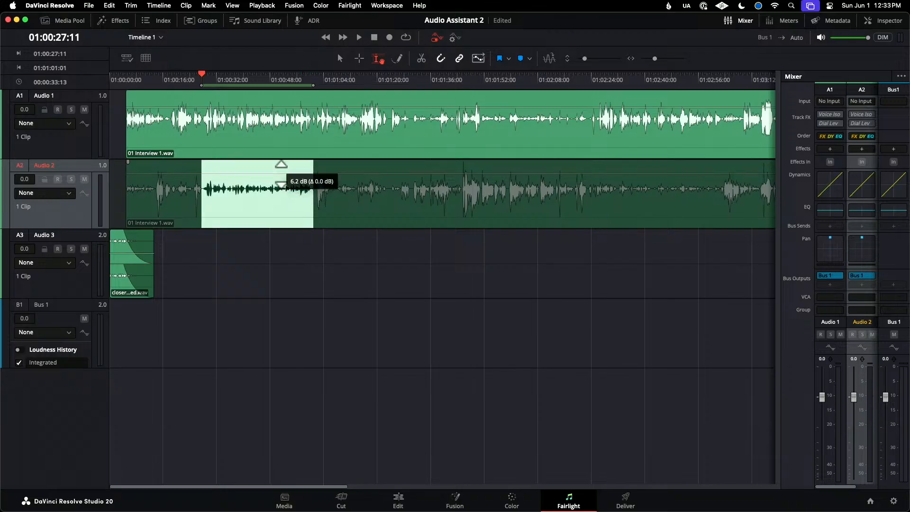
{"action": "left_click", "coordinate": [282, 168]}
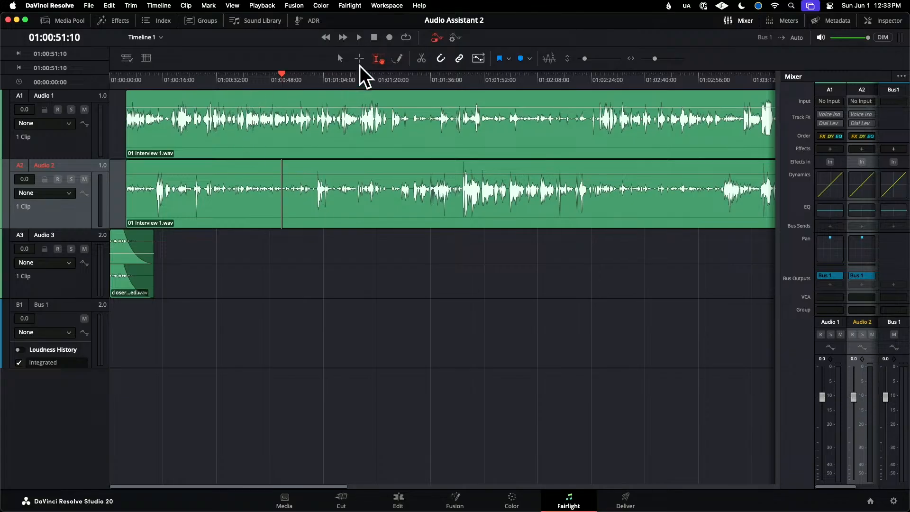
{"action": "left_click", "coordinate": [360, 58]}
{"action": "left_click", "coordinate": [340, 58]}
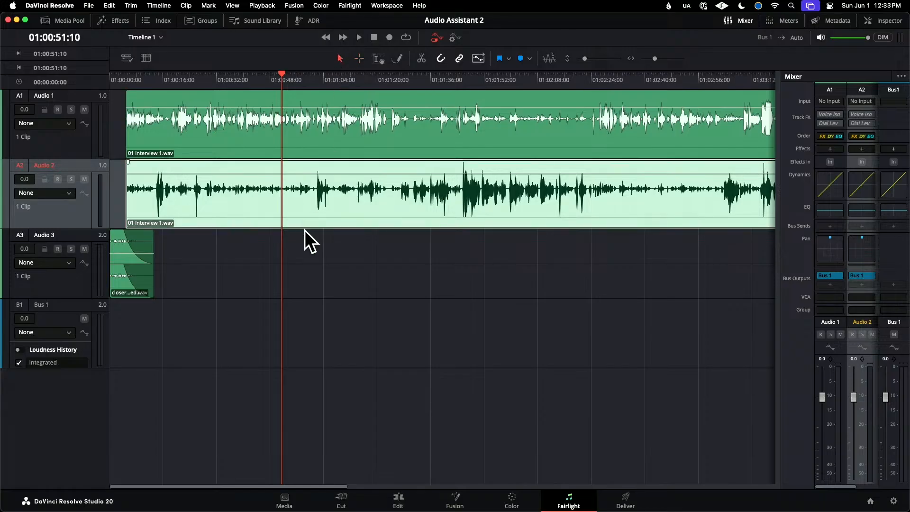
{"action": "left_click", "coordinate": [317, 239]}
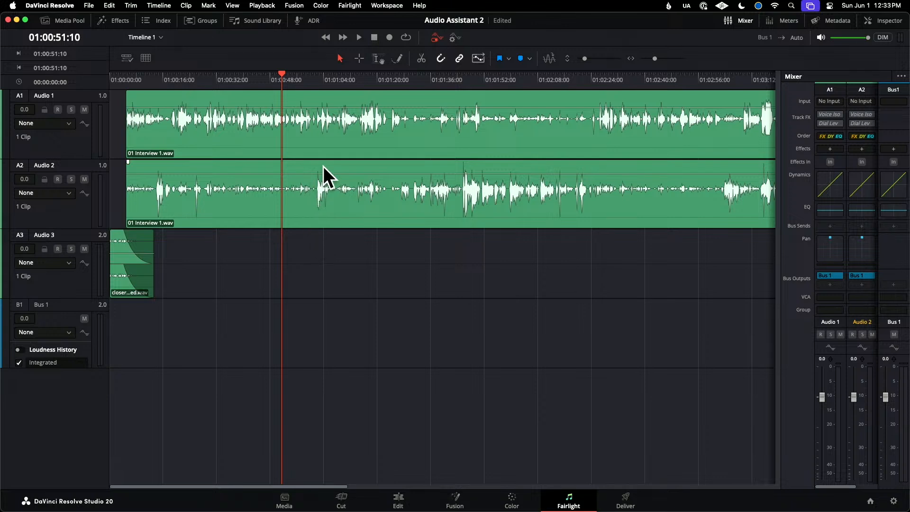
- Checkerboard the Audio 1 interview clip to new tracks with the AI tools
{"action": "left_click", "coordinate": [327, 140]}
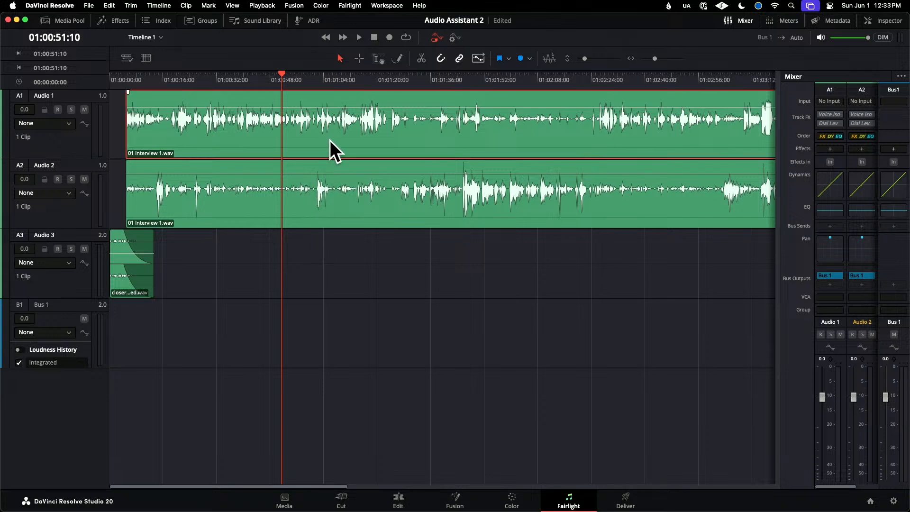
{"action": "right_click", "coordinate": [422, 138]}
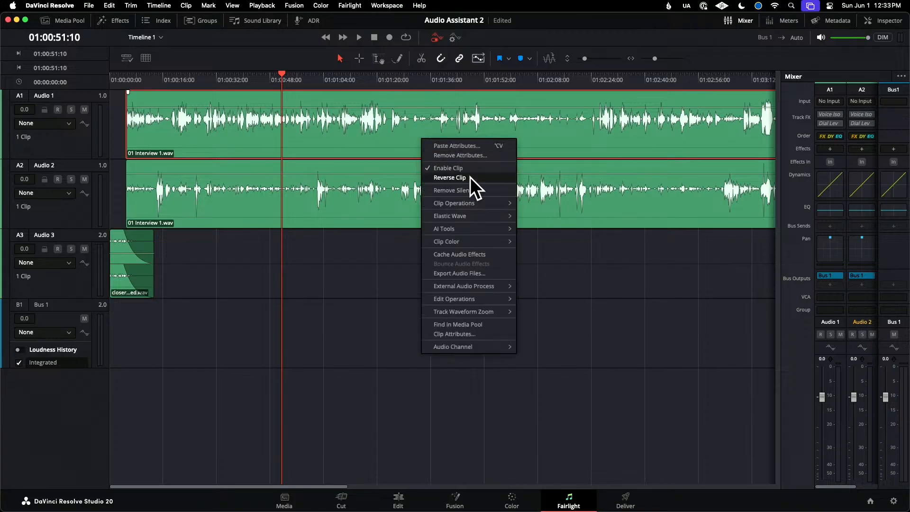
{"action": "mouse_move", "coordinate": [478, 203]}
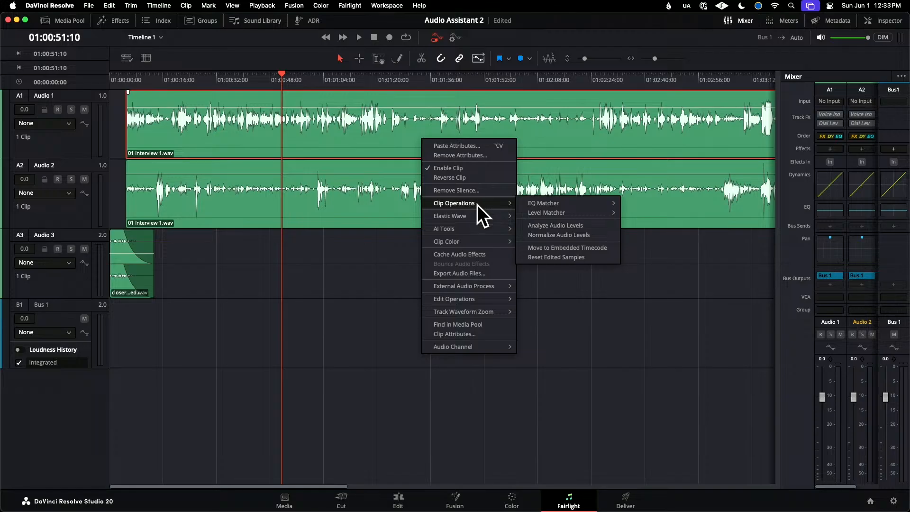
{"action": "mouse_move", "coordinate": [473, 227]}
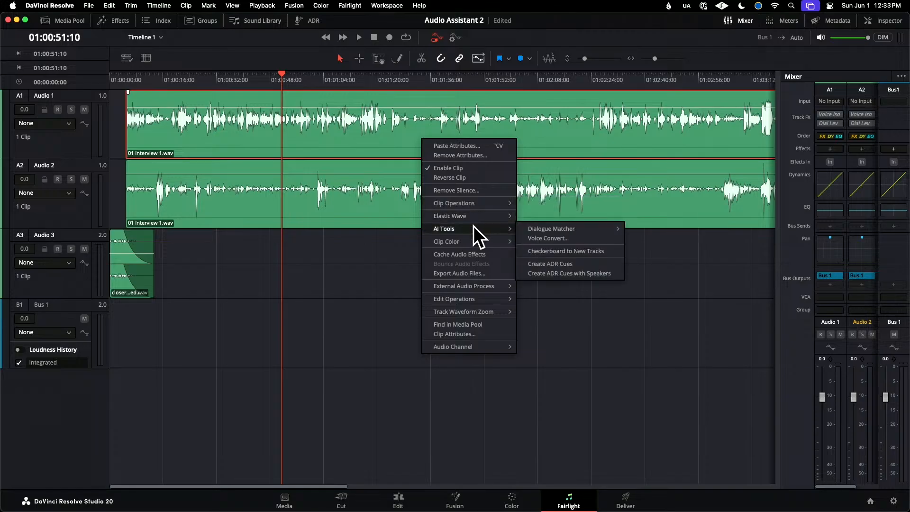
{"action": "left_click", "coordinate": [612, 252]}
{"action": "right_click", "coordinate": [368, 143]}
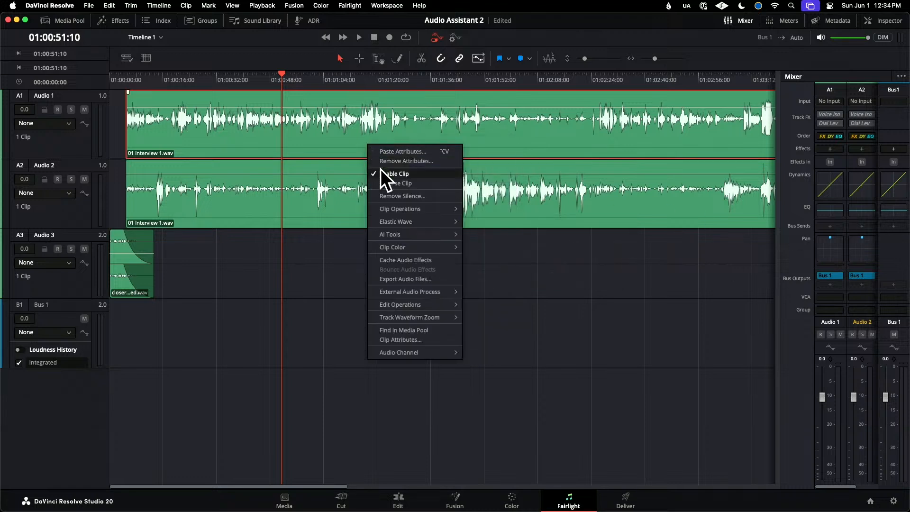
{"action": "mouse_move", "coordinate": [407, 234]}
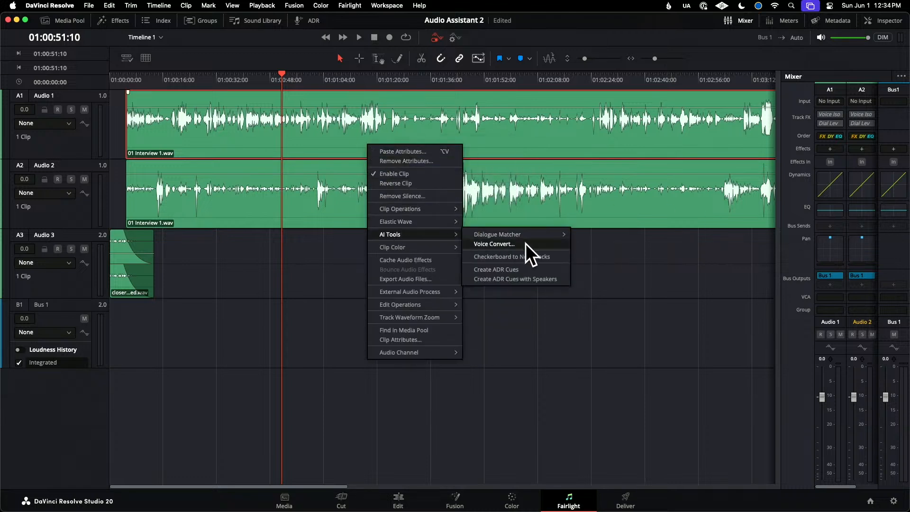
{"action": "left_click", "coordinate": [529, 258]}
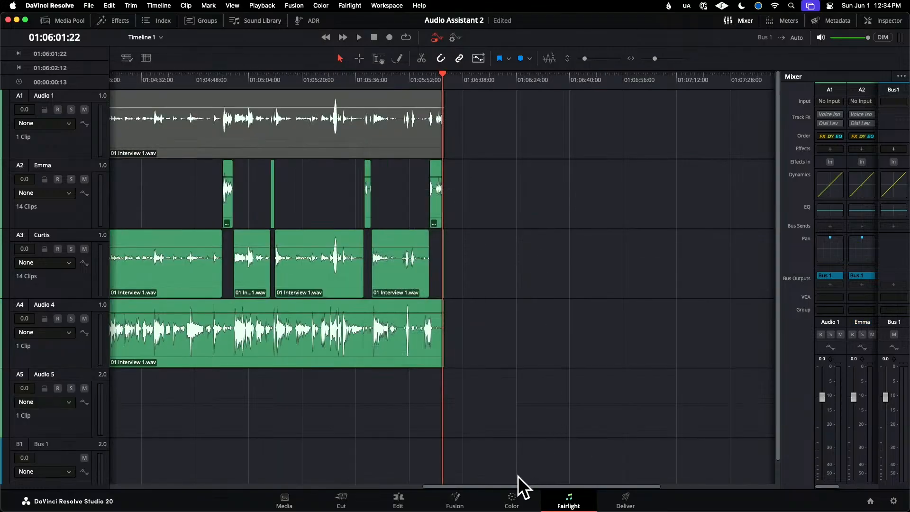
- Solo the first speaker's checkerboarded track A2 and play it from 01:00:04:20 to about 01:00:23
{"action": "left_click_drag", "start_coordinate": [528, 486], "coordinate": [197, 431]}
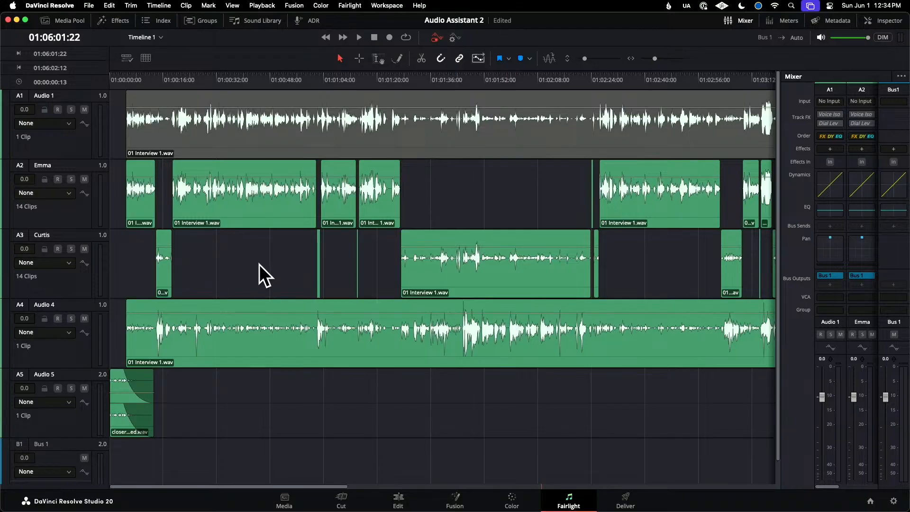
{"action": "left_click", "coordinate": [71, 179]}
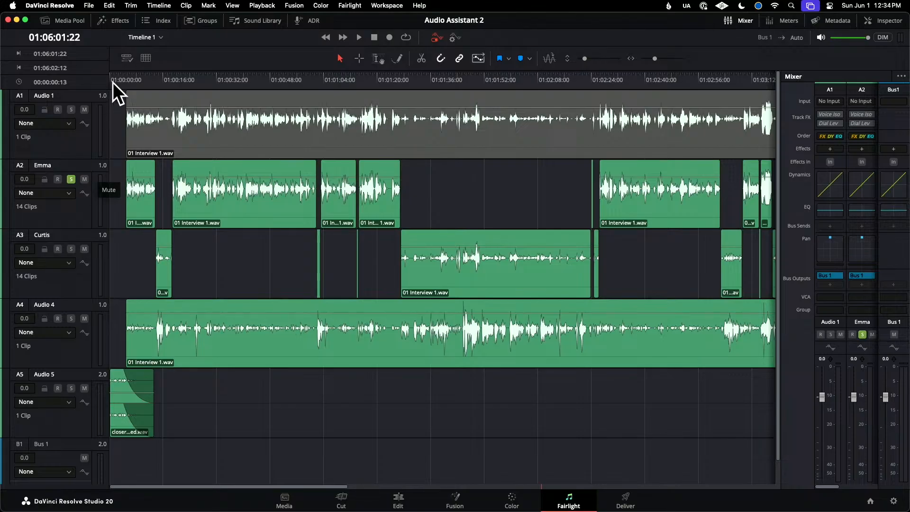
{"action": "left_click", "coordinate": [124, 80]}
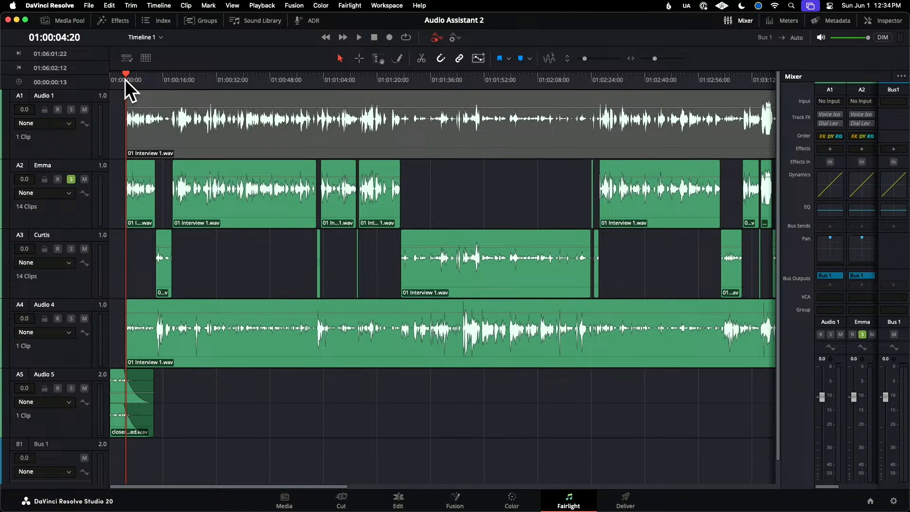
{"action": "key", "text": "space"}
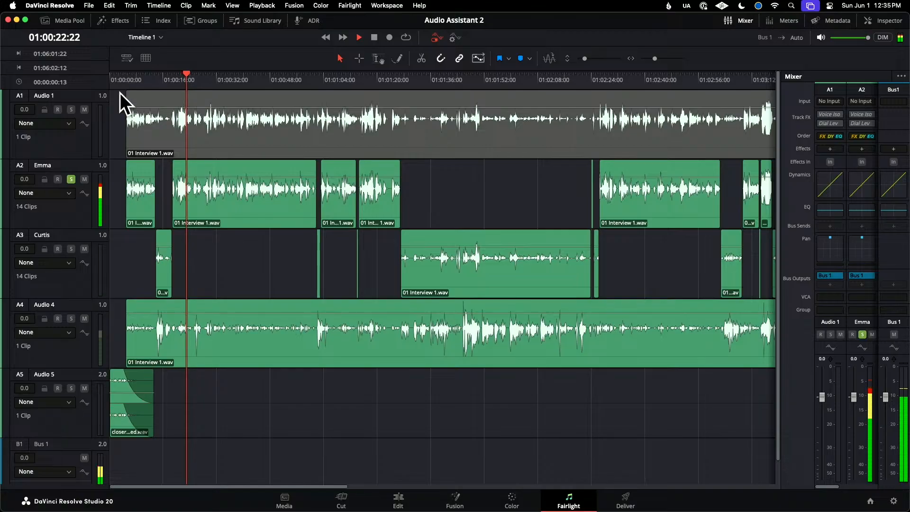
{"action": "key", "text": "space"}
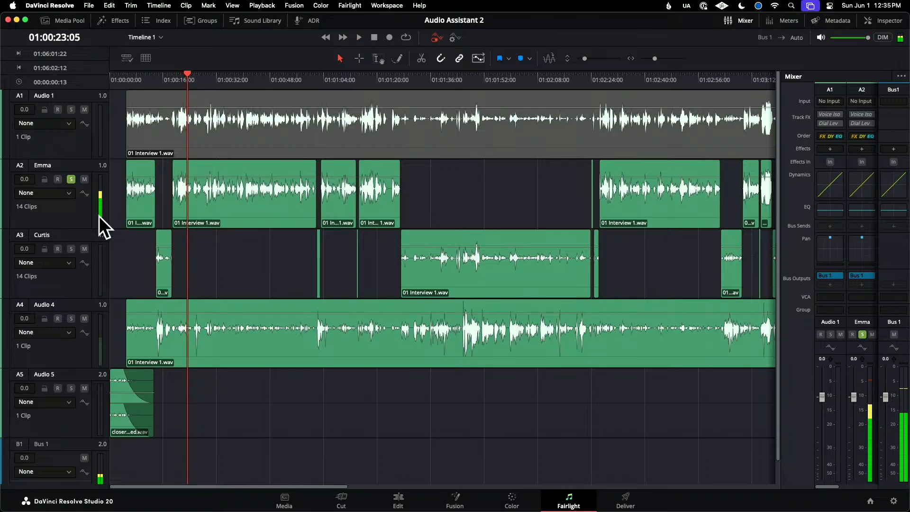
- Unsolo track A2, mute both checkerboarded speaker tracks A2 and A3, and play the rest from 01:00:04:20 to 01:00:07:04
{"action": "left_click", "coordinate": [71, 179]}
{"action": "left_click", "coordinate": [84, 179]}
{"action": "left_click", "coordinate": [84, 250]}
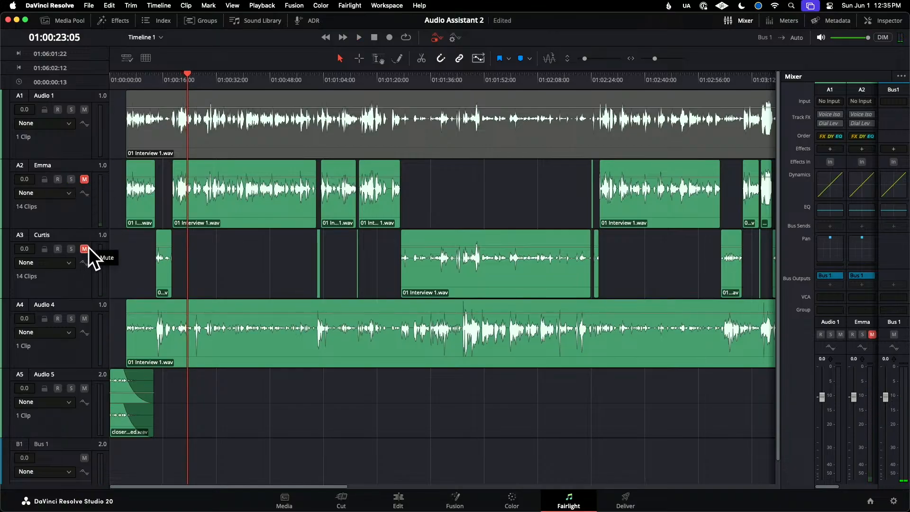
{"action": "left_click", "coordinate": [166, 115]}
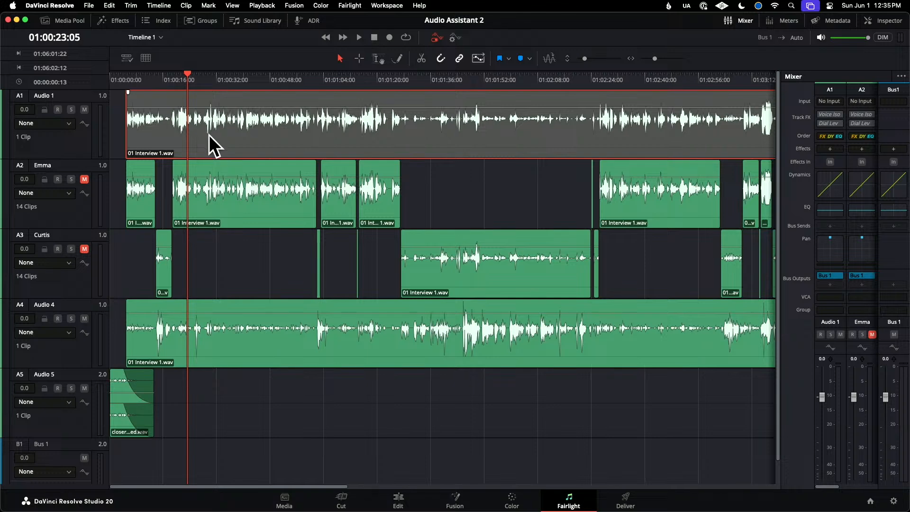
{"action": "key", "text": "Home"}
{"action": "left_click", "coordinate": [126, 80]}
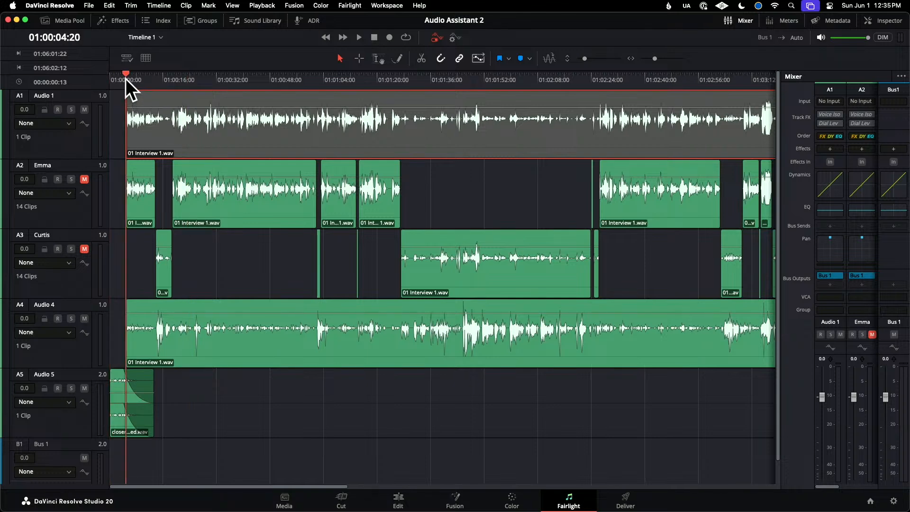
{"action": "key", "text": "space"}
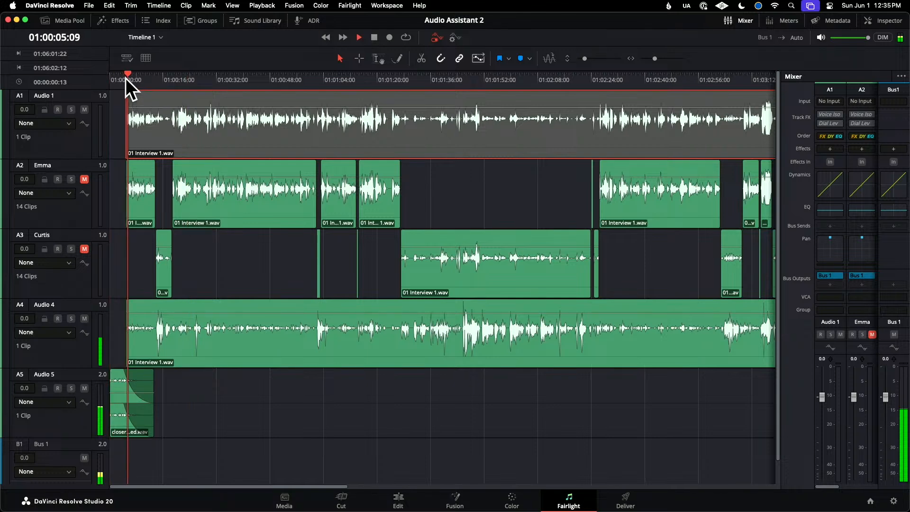
{"action": "key", "text": "space"}
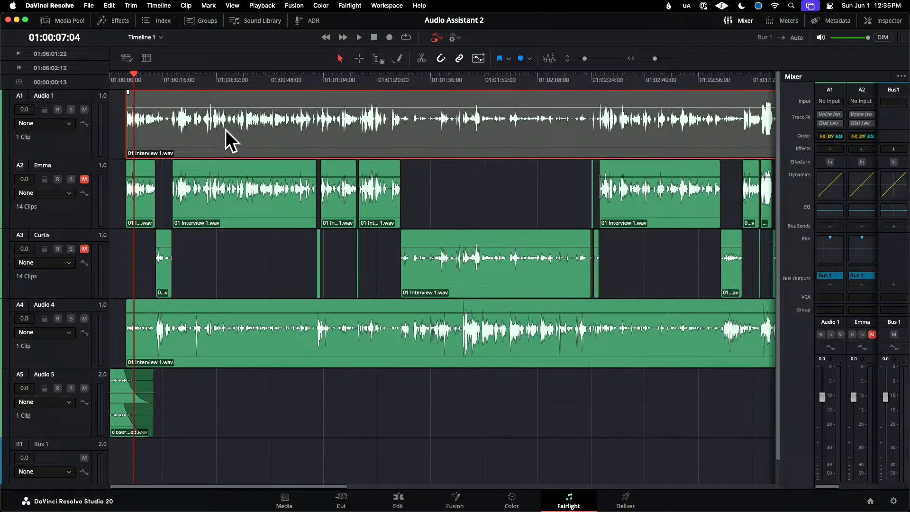
- Check the Index's track list and edit index, and hide the Index again
{"action": "key", "text": "d"}
{"action": "right_click", "coordinate": [294, 139]}
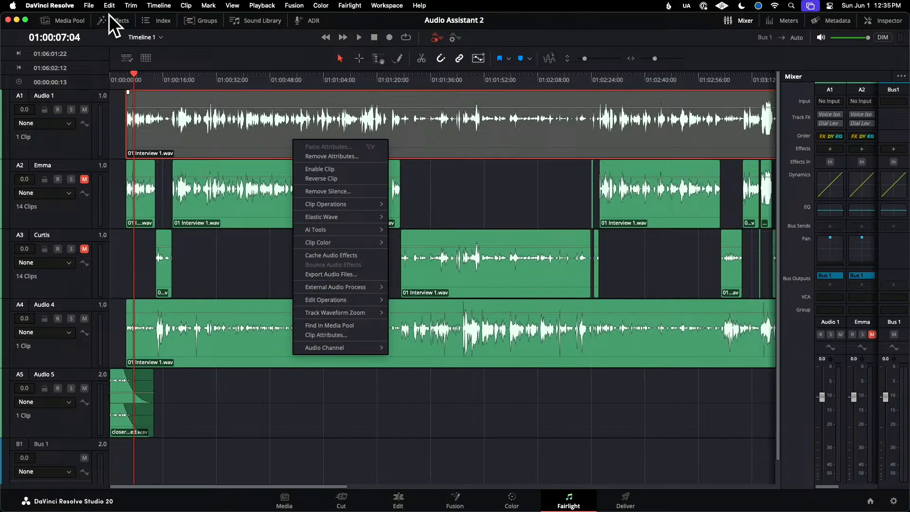
{"action": "left_click", "coordinate": [151, 21]}
{"action": "left_click", "coordinate": [151, 21]}
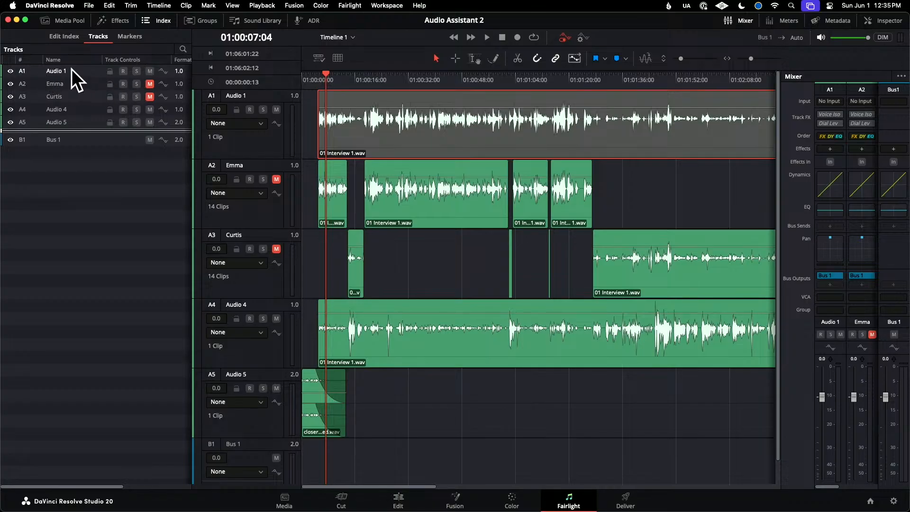
{"action": "left_click", "coordinate": [73, 36]}
{"action": "left_click", "coordinate": [142, 21]}
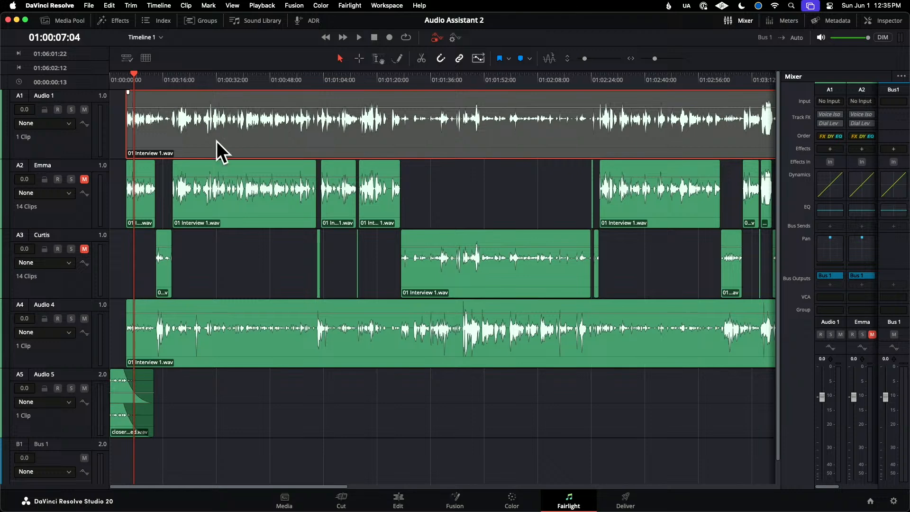
- Undo the track mutes, the solo and the checkerboarding, and redo only the checkerboarding
{"action": "key", "text": "super+z"}
{"action": "key", "text": "super+z"}
{"action": "key", "text": "super+z"}
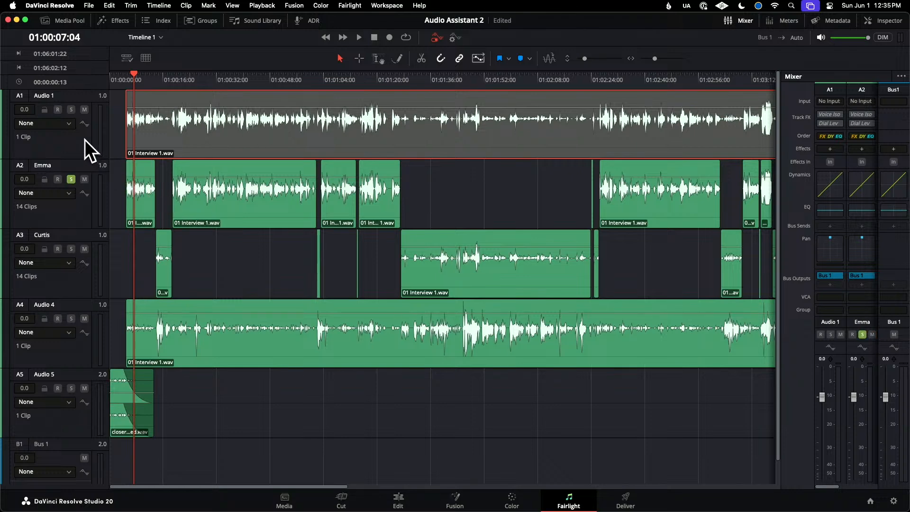
{"action": "key", "text": "super+z"}
{"action": "key", "text": "super+z"}
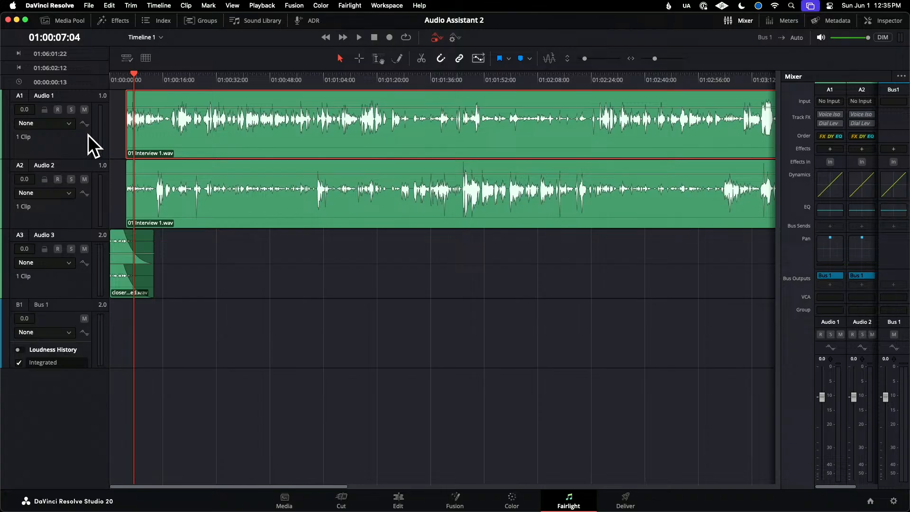
{"action": "key", "text": "super+shift+z"}
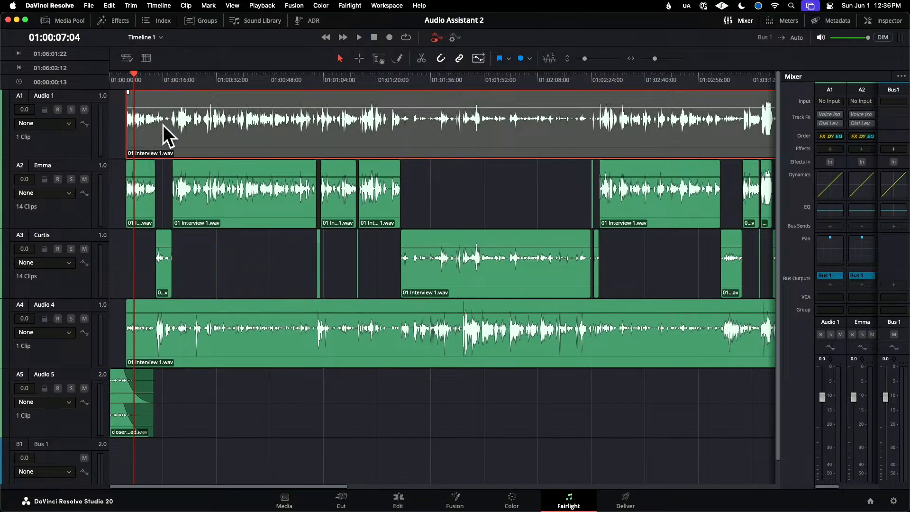
- Extend the start of the track A2 clip at 01:00:18:17 slightly earlier, overlapping the end of the A3 clip
{"action": "left_click", "coordinate": [172, 81]}
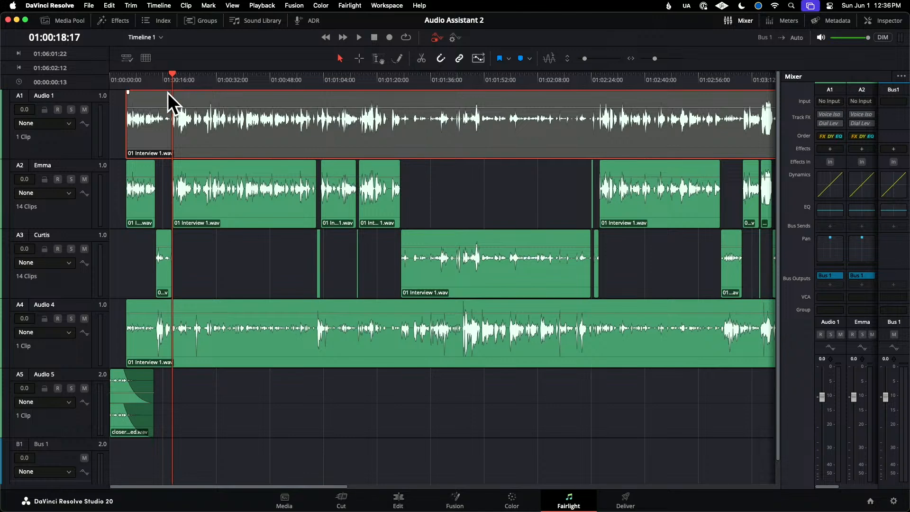
{"action": "left_click", "coordinate": [74, 216]}
{"action": "scroll", "coordinate": [74, 214], "scroll_direction": "down", "scroll_amount": 1}
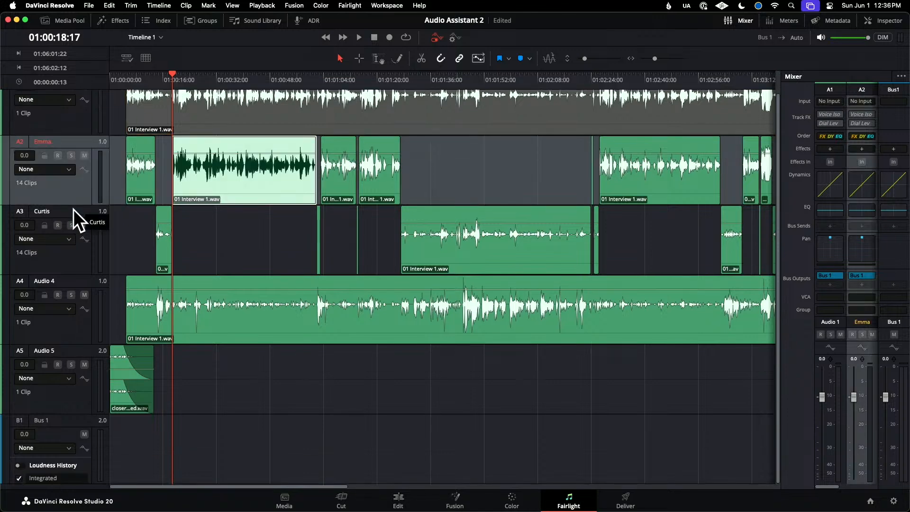
{"action": "scroll", "coordinate": [64, 191], "scroll_direction": "up", "scroll_amount": 3}
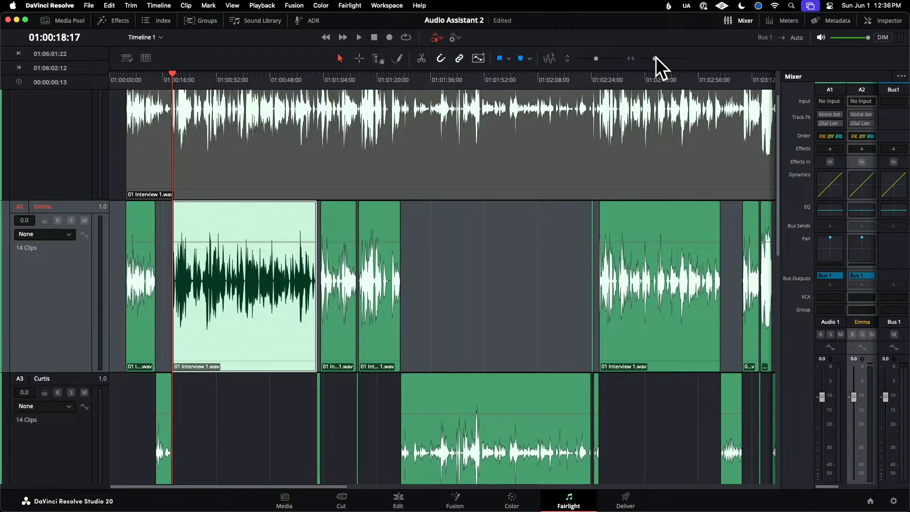
{"action": "left_click_drag", "start_coordinate": [656, 58], "coordinate": [661, 58]}
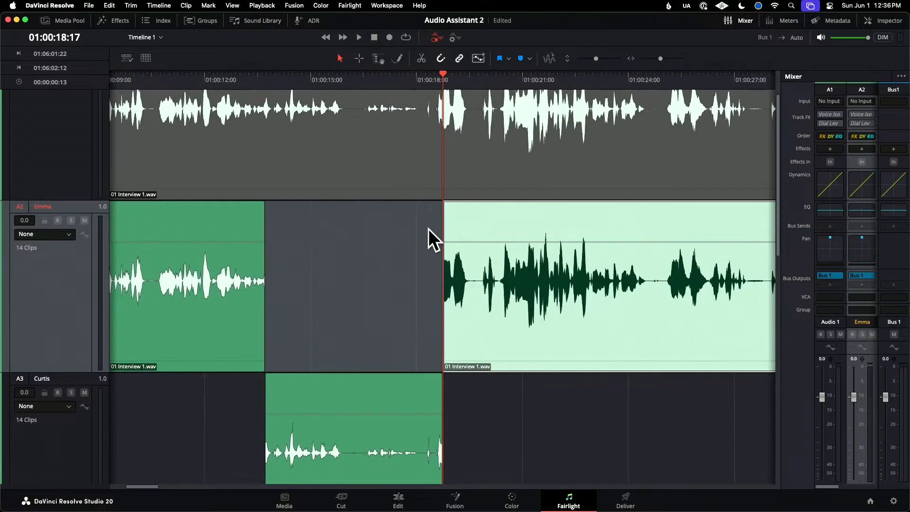
{"action": "left_click_drag", "start_coordinate": [446, 227], "coordinate": [432, 226]}
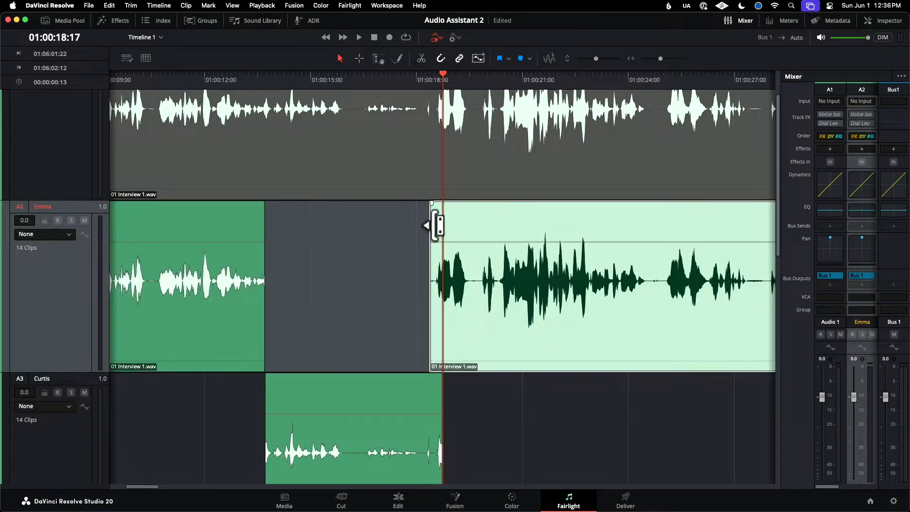
- Mute Audio 4 and play the checkerboarded dialogue from 01:00:11:21 to 01:00:19:18
{"action": "left_click", "coordinate": [201, 76]}
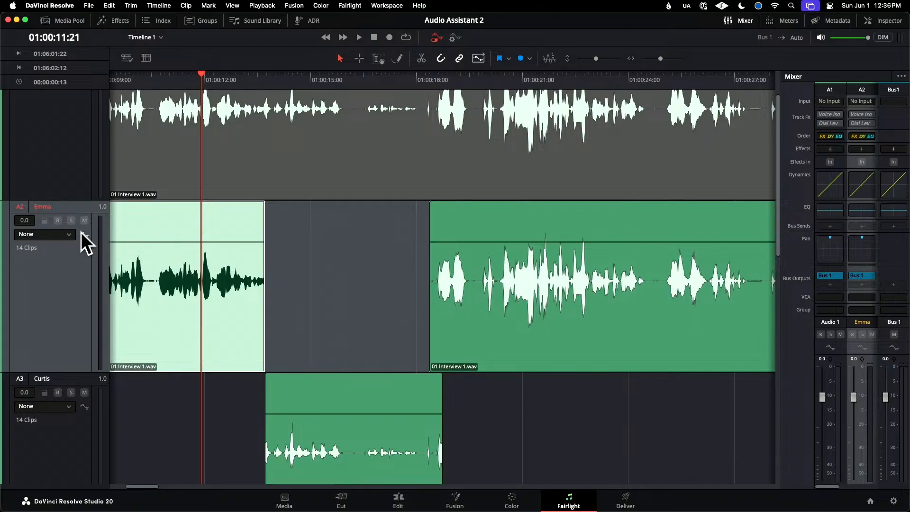
{"action": "scroll", "coordinate": [80, 232], "scroll_direction": "down", "scroll_amount": 2}
{"action": "scroll", "coordinate": [74, 238], "scroll_direction": "down", "scroll_amount": 3}
{"action": "scroll", "coordinate": [74, 236], "scroll_direction": "down", "scroll_amount": 2}
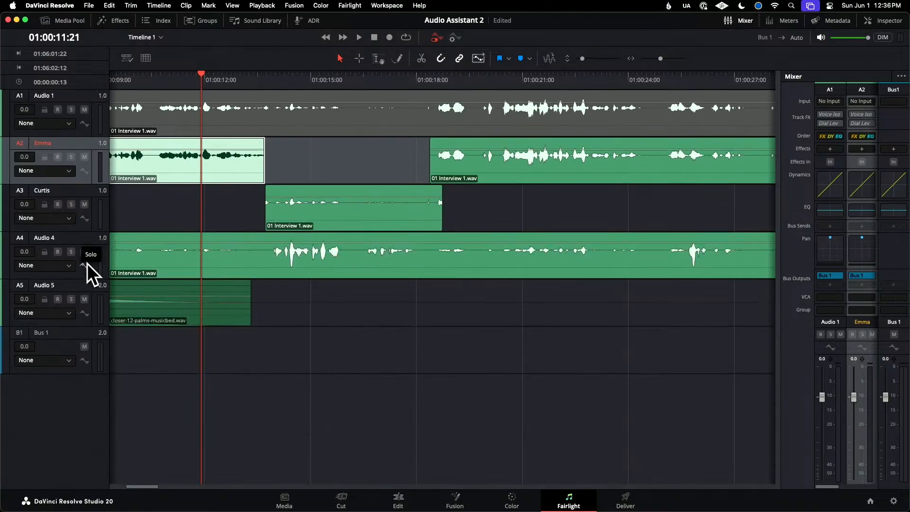
{"action": "left_click", "coordinate": [85, 251]}
{"action": "key", "text": "space"}
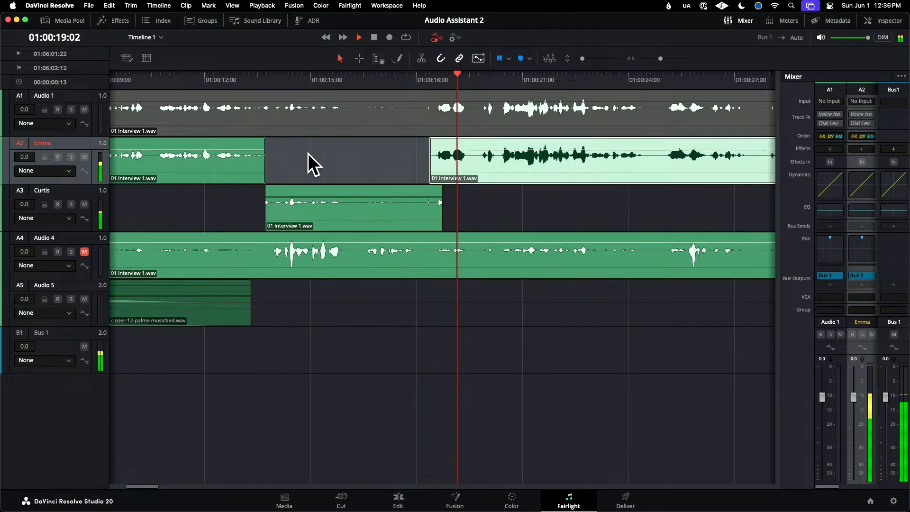
{"action": "key", "text": "space"}
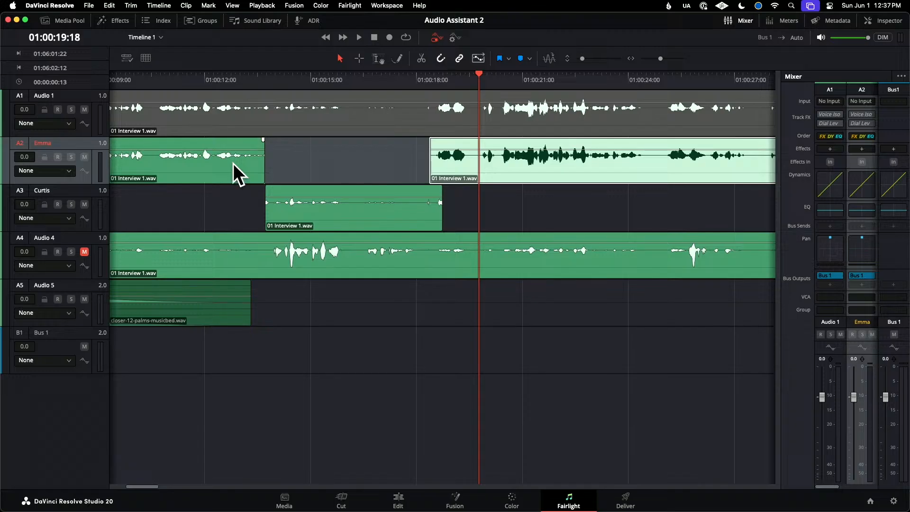
- Delete the second speaker's checkerboarded track A3
{"action": "left_click", "coordinate": [74, 192]}
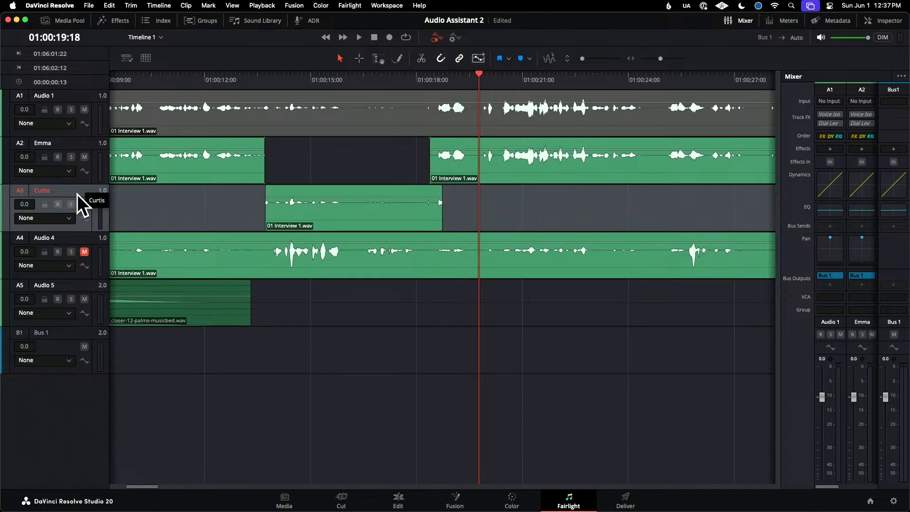
{"action": "right_click", "coordinate": [78, 194]}
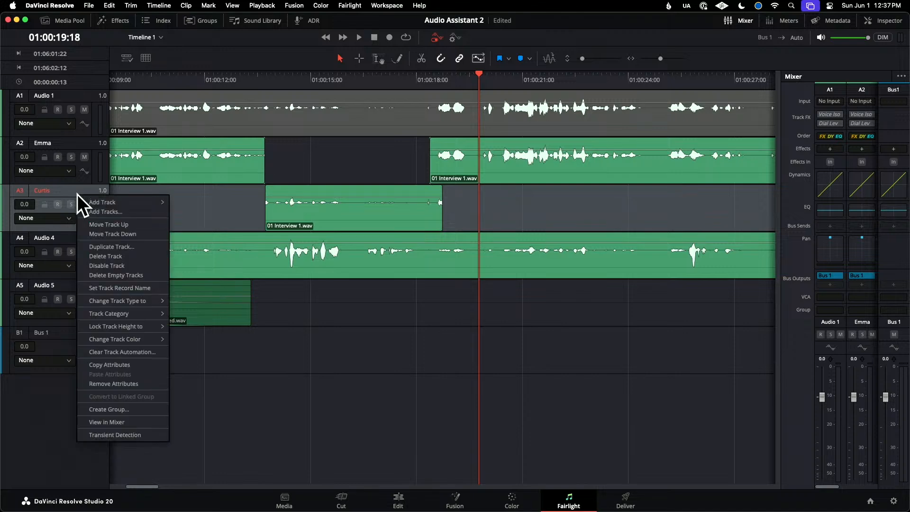
{"action": "left_click", "coordinate": [124, 255]}
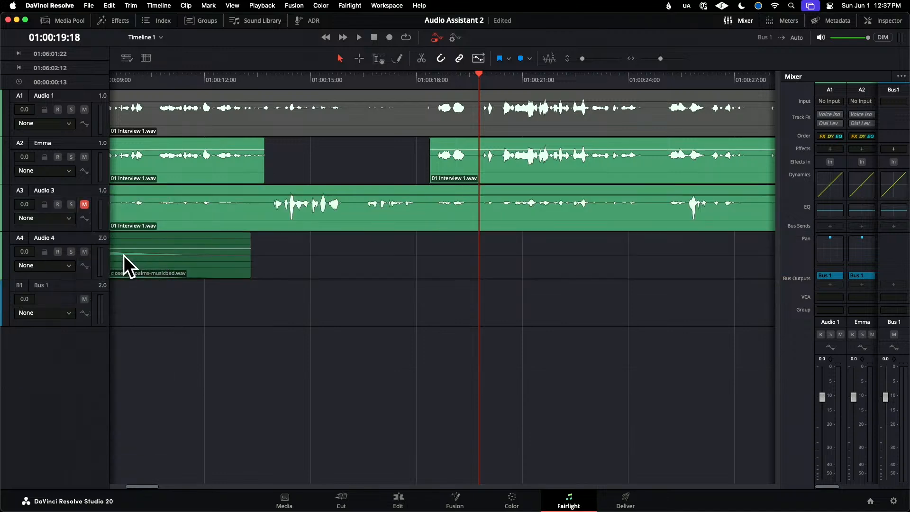
- Unmute Audio 3, mute Audio 1, and checkerboard the Audio 3 interview clip to new tracks by speaker
{"action": "left_click", "coordinate": [84, 204]}
{"action": "left_click", "coordinate": [85, 109]}
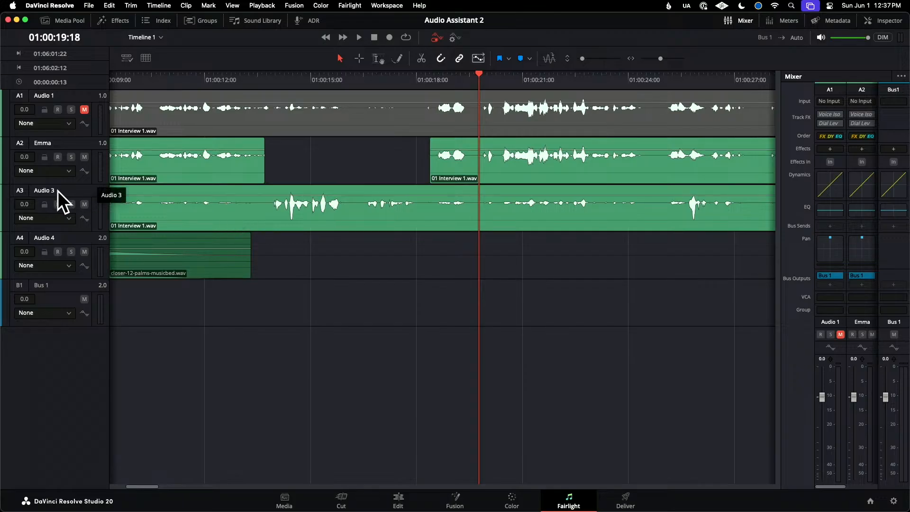
{"action": "right_click", "coordinate": [264, 213]}
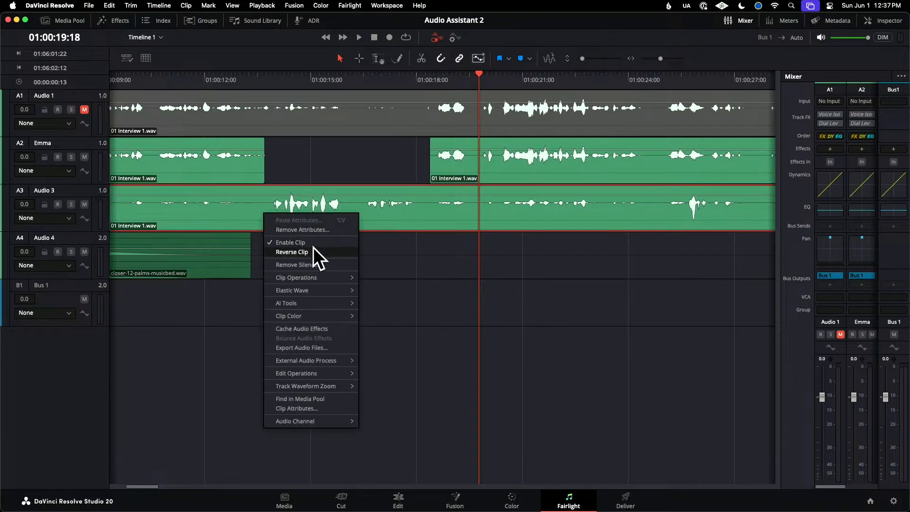
{"action": "mouse_move", "coordinate": [332, 303]}
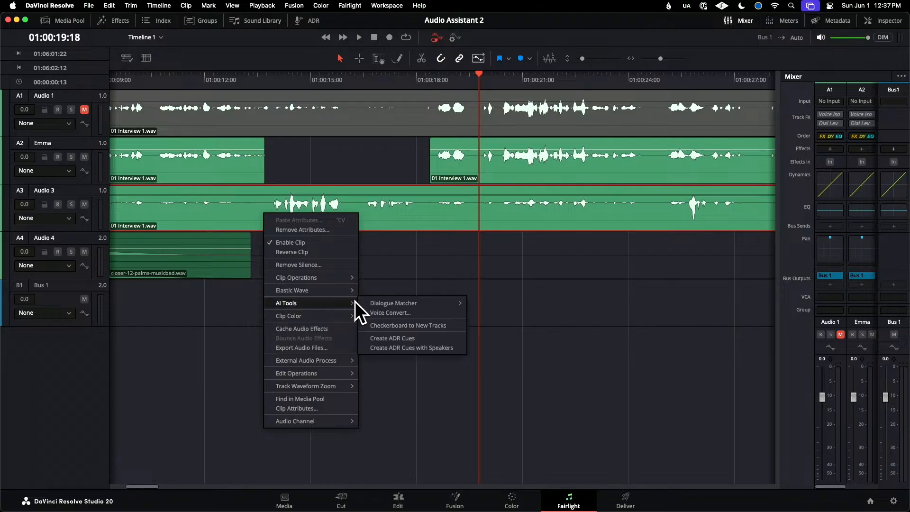
{"action": "left_click", "coordinate": [422, 323]}
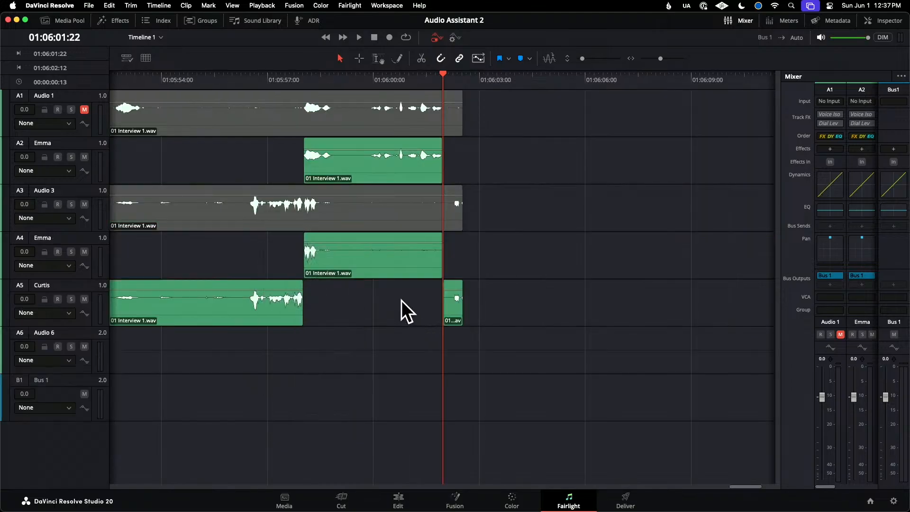
- Delete the first speaker's duplicate checkerboarded track A4, made from Audio 3
{"action": "key", "text": "Home"}
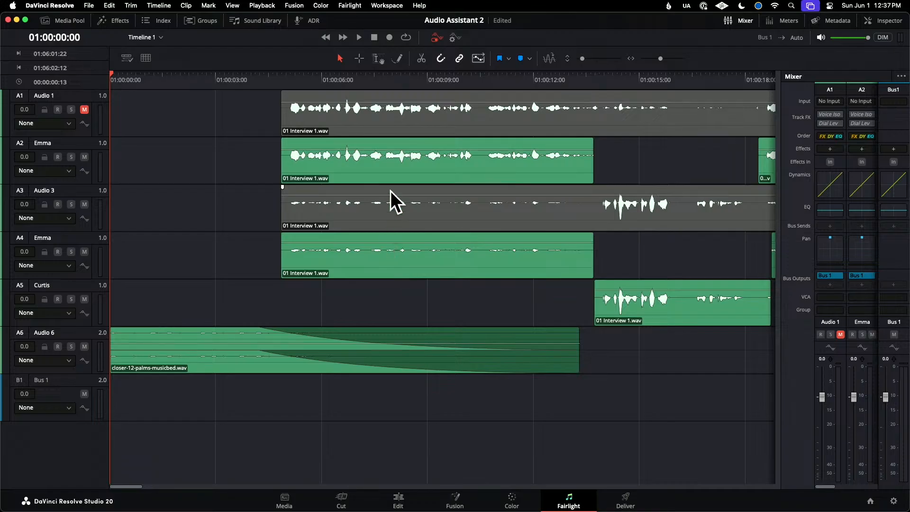
{"action": "left_click_drag", "start_coordinate": [663, 58], "coordinate": [656, 58]}
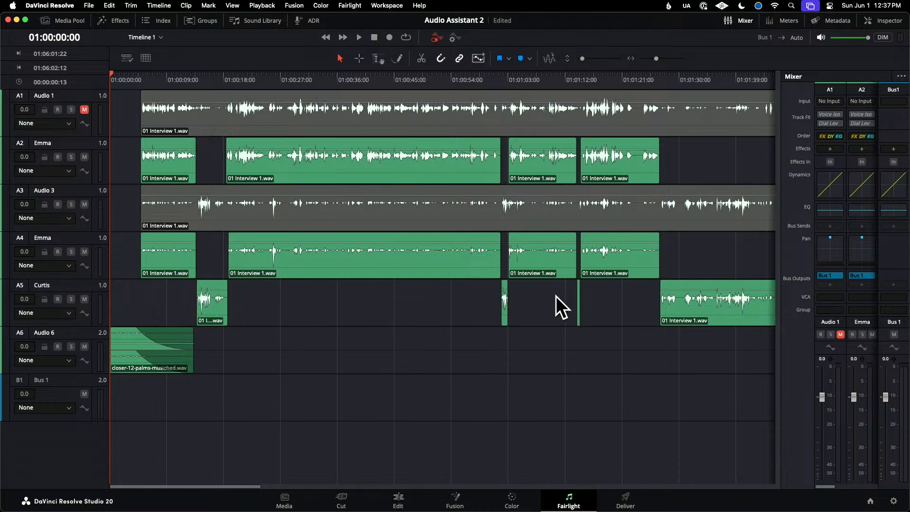
{"action": "key", "text": "shift+z"}
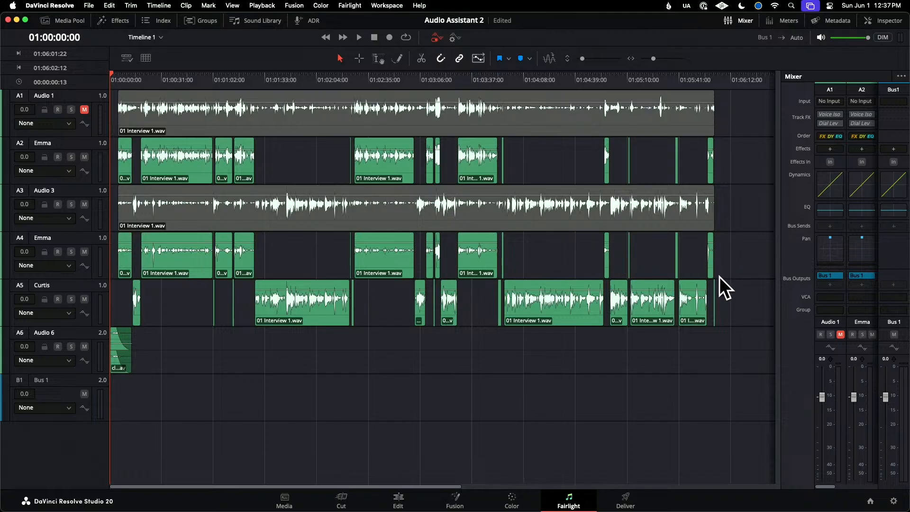
{"action": "right_click", "coordinate": [92, 256]}
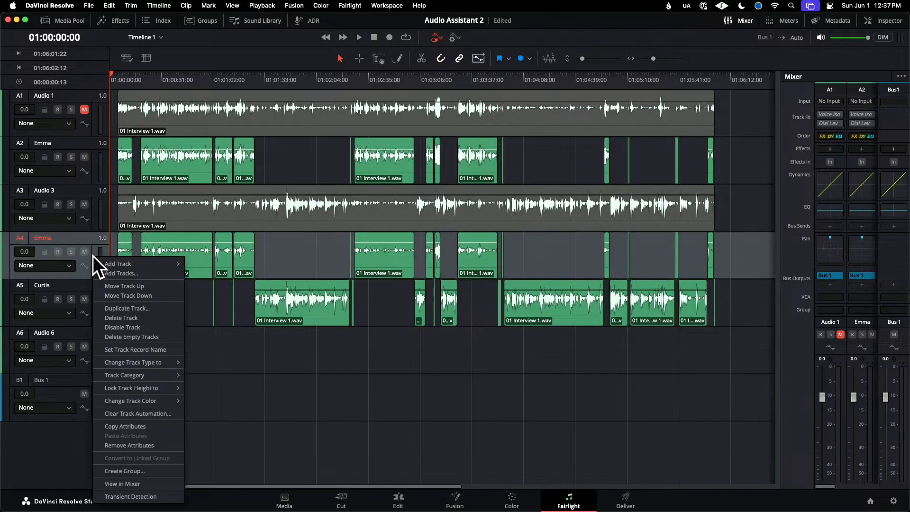
{"action": "left_click", "coordinate": [146, 318]}
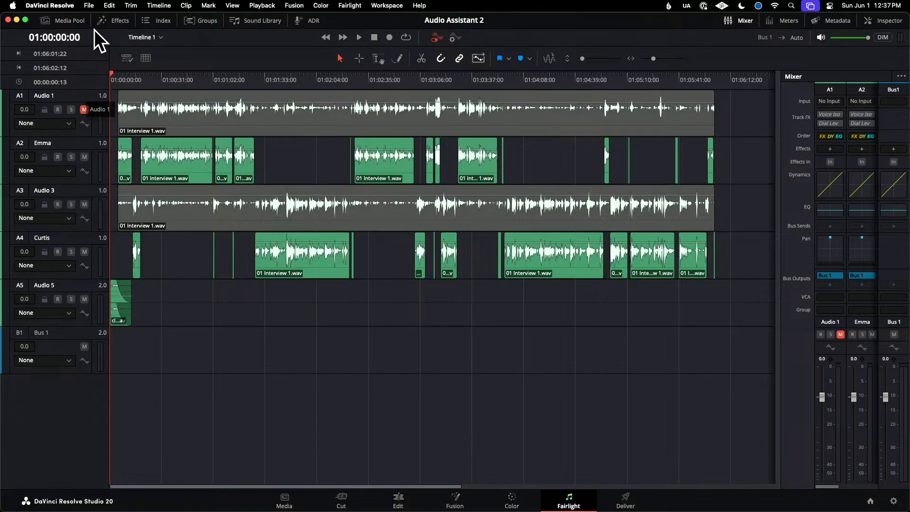
- Hide the original interview tracks A1 and A3 from the timeline and mixer, and save the project
{"action": "left_click", "coordinate": [156, 21]}
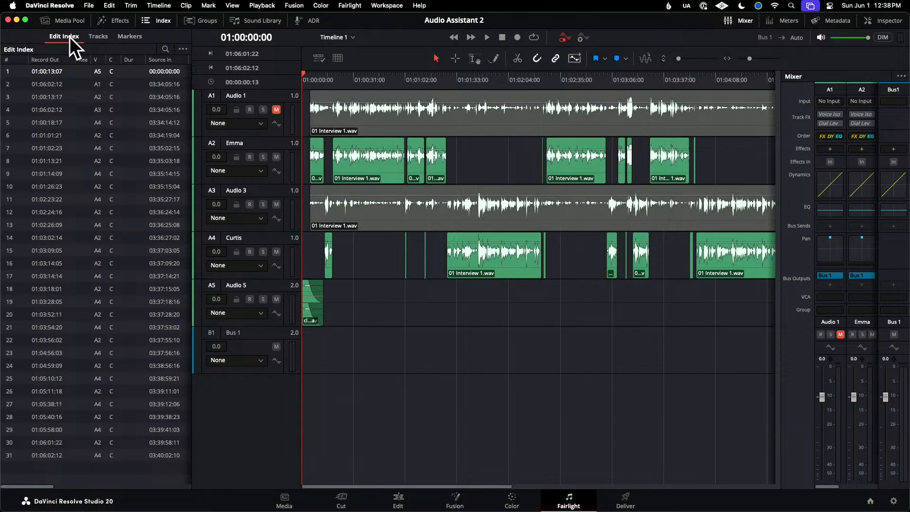
{"action": "left_click", "coordinate": [90, 36]}
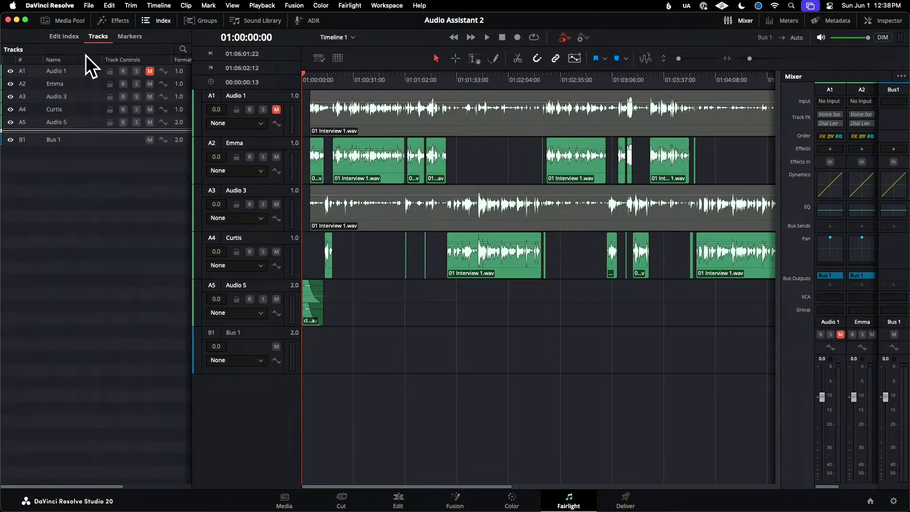
{"action": "left_click", "coordinate": [10, 71]}
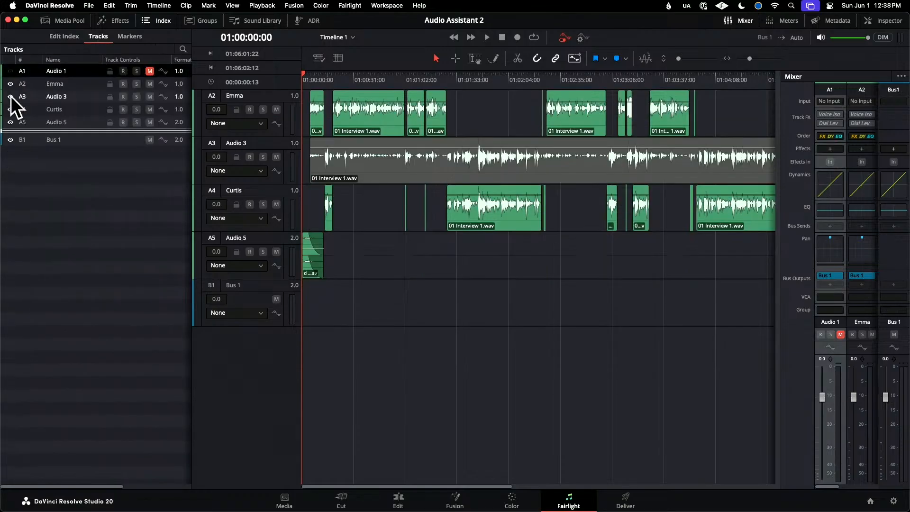
{"action": "left_click", "coordinate": [10, 97]}
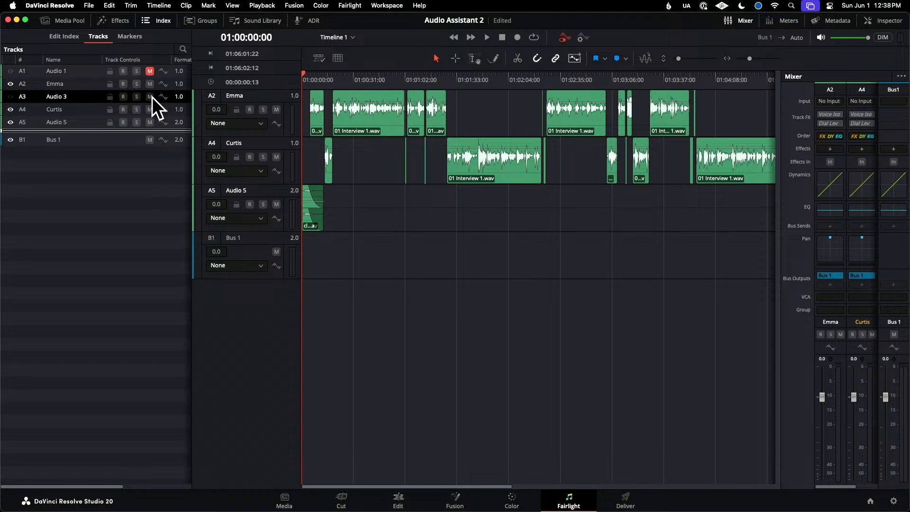
{"action": "left_click", "coordinate": [157, 20]}
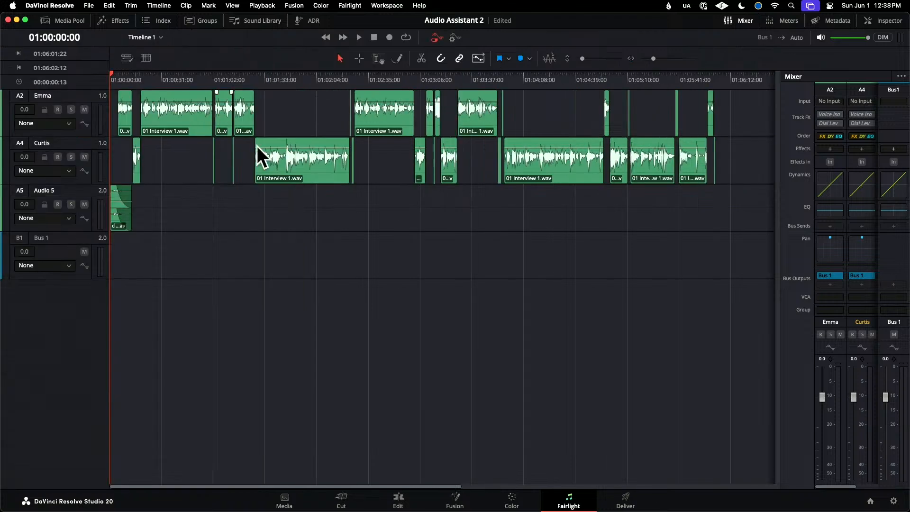
{"action": "key", "text": "super+s"}
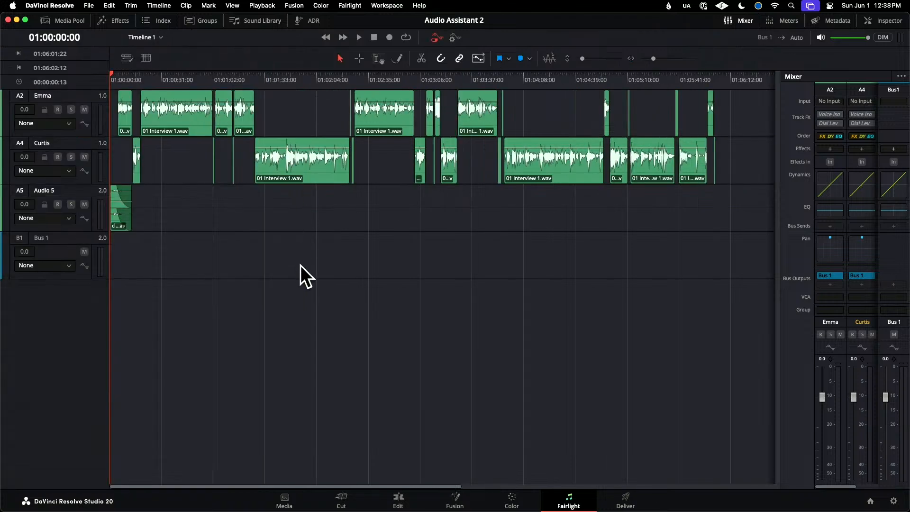
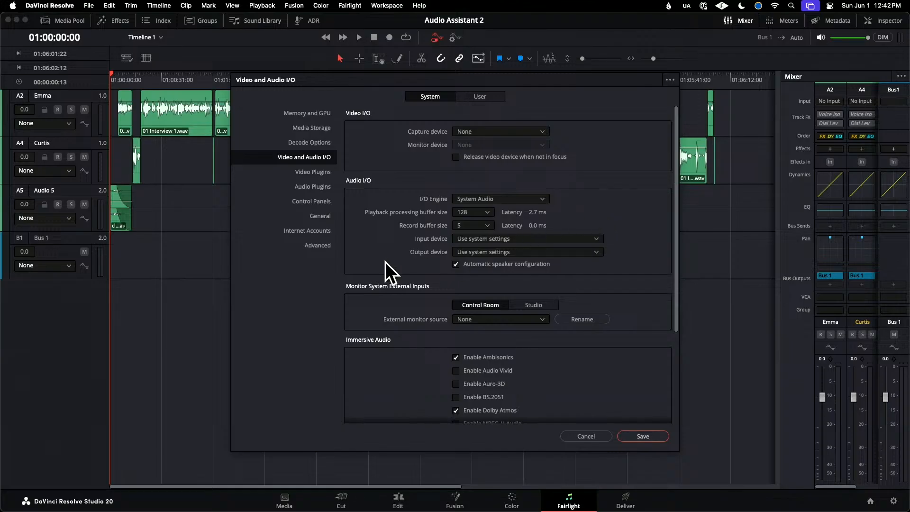
- Switch to System Settings to check the Sound output devices, and return to close the Video and Audio I/O preferences without saving
{"action": "mouse_move", "coordinate": [1, 238]}
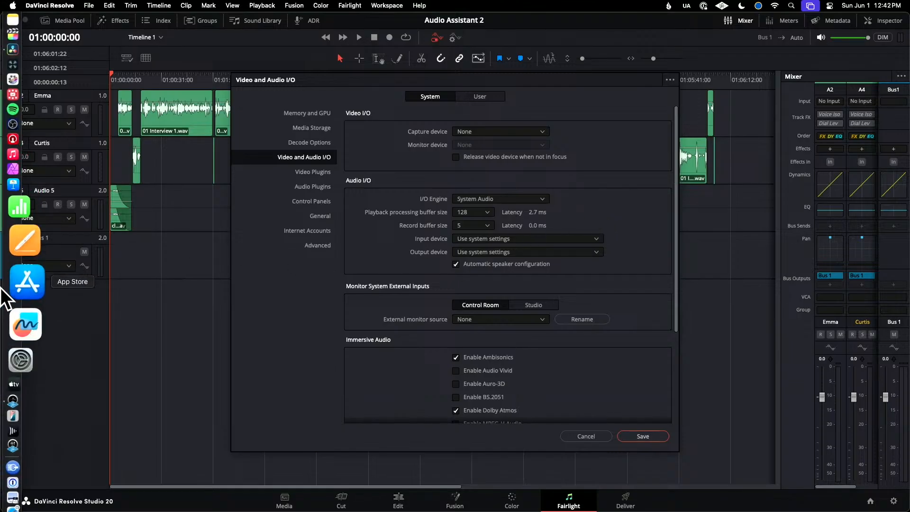
{"action": "left_click", "coordinate": [22, 311]}
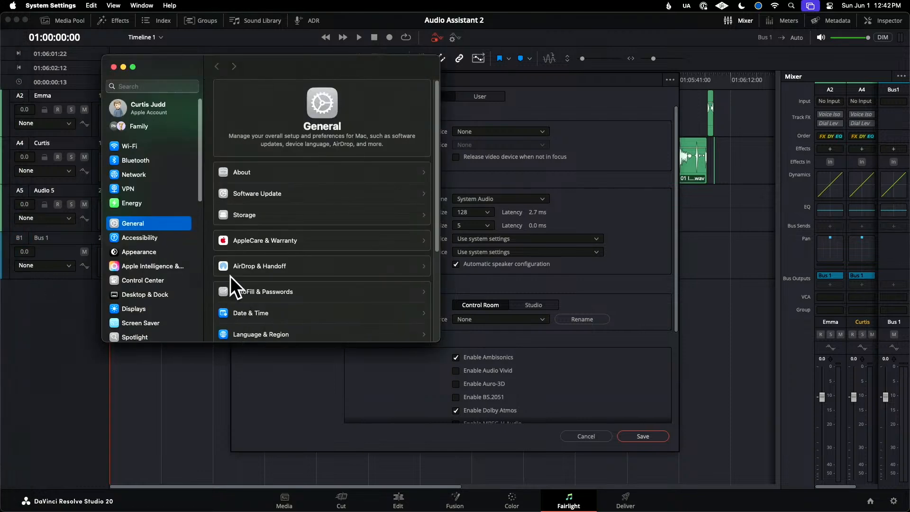
{"action": "scroll", "coordinate": [165, 280], "scroll_direction": "down", "scroll_amount": 3}
{"action": "left_click", "coordinate": [147, 329]}
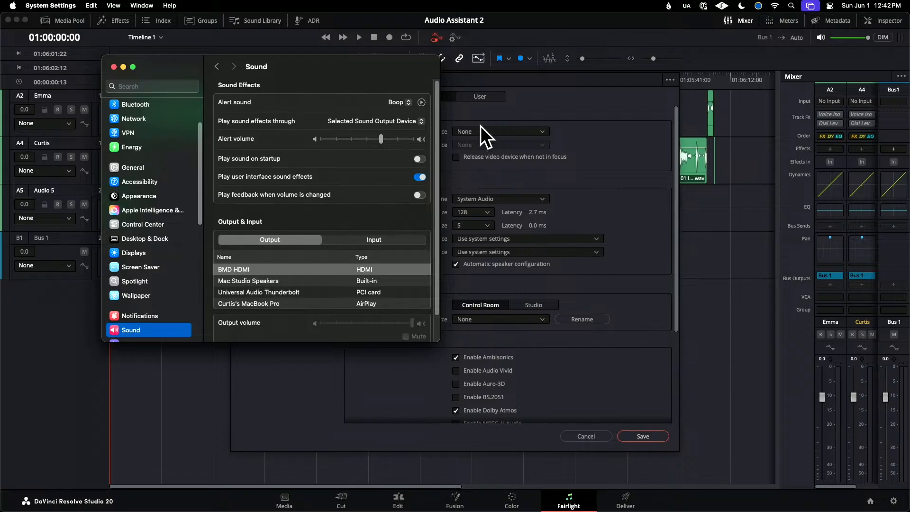
{"action": "left_click", "coordinate": [507, 101]}
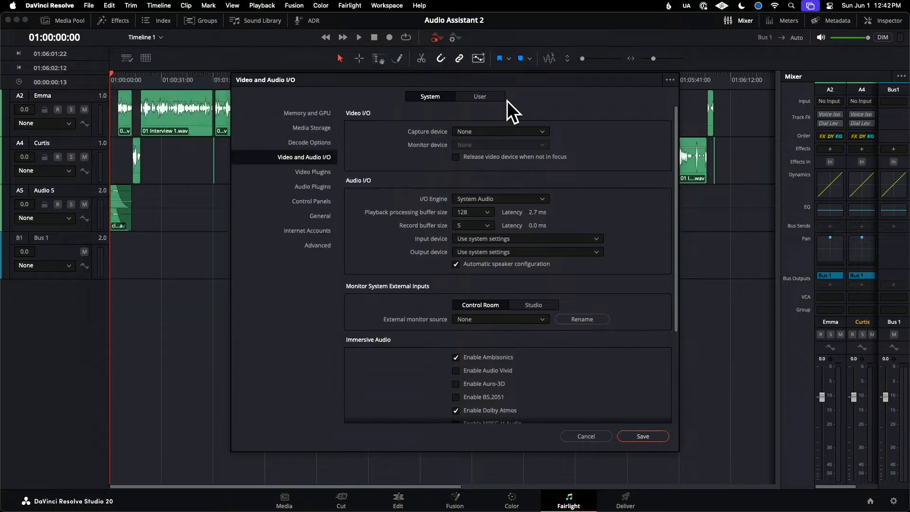
{"action": "left_click", "coordinate": [589, 436]}
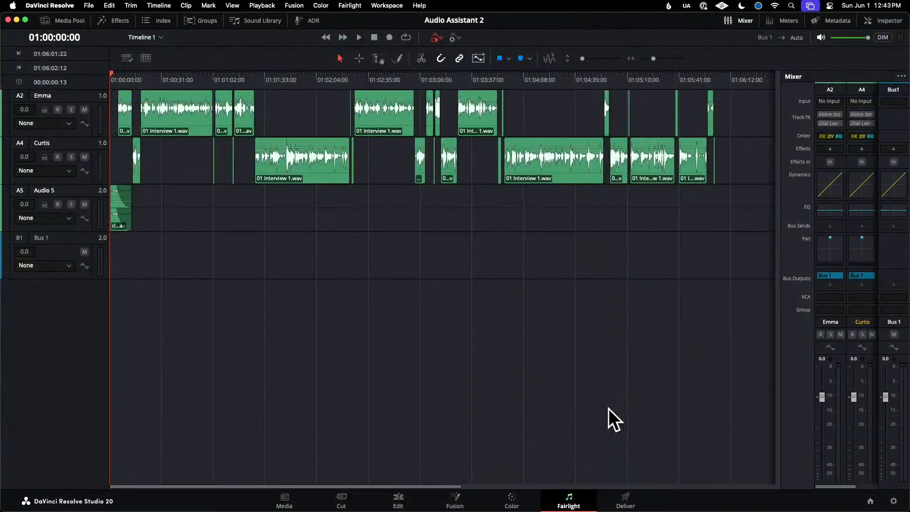
- During playback from 01:01:26:23, set Bus 1's EQ band 5 to +6.0 dB at 2.8K and band 4 to -2.9 dB at 1.0K
{"action": "left_click", "coordinate": [256, 76]}
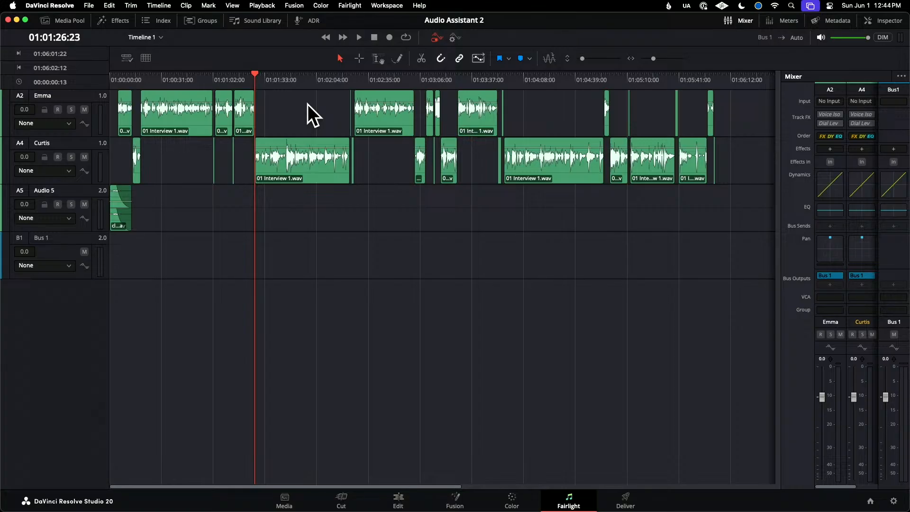
{"action": "key", "text": "space"}
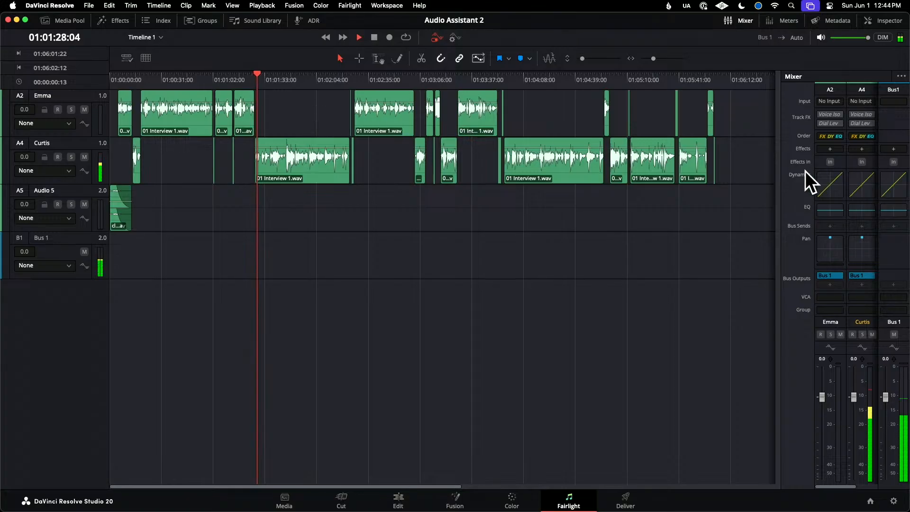
{"action": "left_click", "coordinate": [898, 215]}
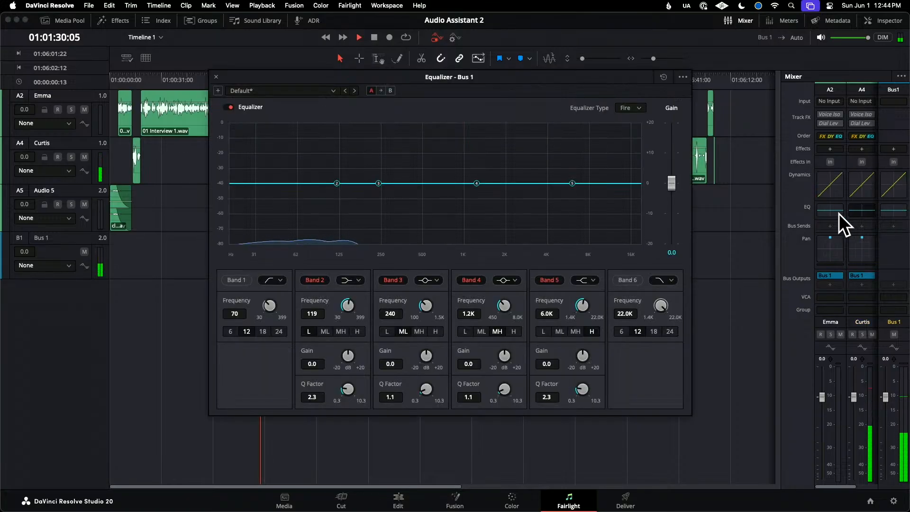
{"action": "left_click_drag", "start_coordinate": [572, 183], "coordinate": [526, 165]}
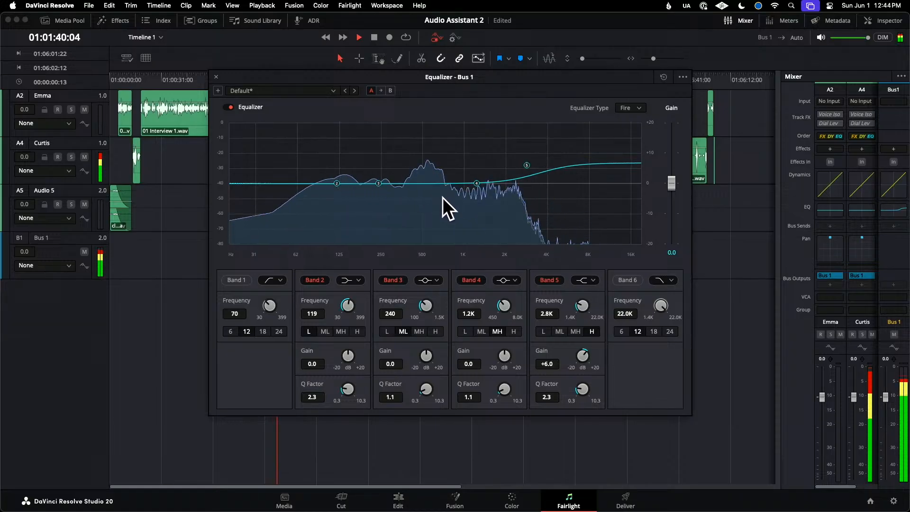
{"action": "mouse_move", "coordinate": [477, 182]}
{"action": "left_mouse_down"}
{"action": "mouse_move", "coordinate": [462, 189]}
{"action": "mouse_move", "coordinate": [462, 203]}
{"action": "mouse_move", "coordinate": [466, 192]}
{"action": "left_mouse_up"}
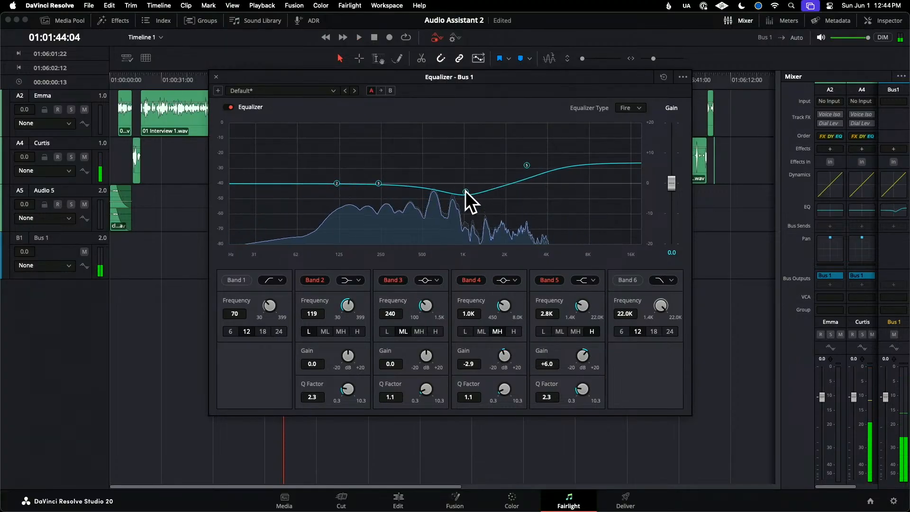
{"action": "key", "text": "space"}
- Replay the second speaker's section from about 01:01:26, comparing Bus 1's equalizer bypassed and enabled, and close the equalizer
{"action": "left_click", "coordinate": [319, 91]}
{"action": "left_click", "coordinate": [317, 88]}
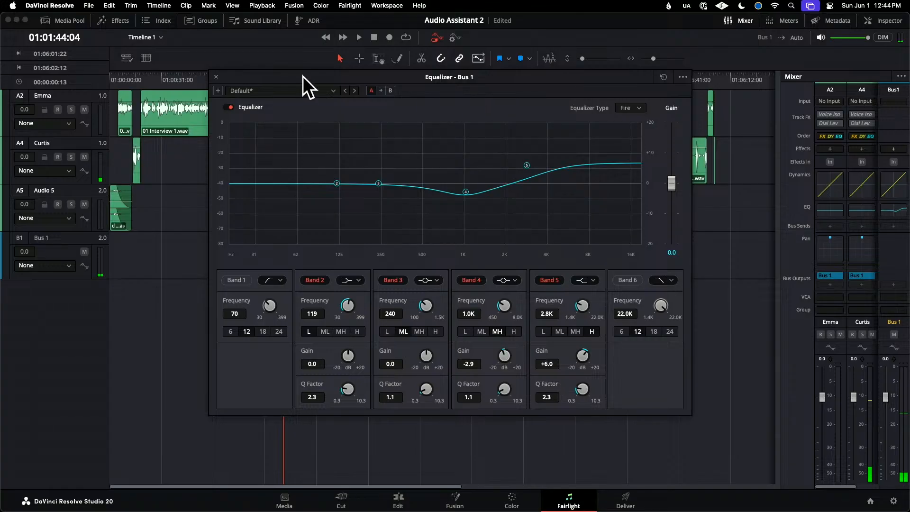
{"action": "left_click_drag", "start_coordinate": [303, 76], "coordinate": [566, 93]}
{"action": "left_click", "coordinate": [275, 76]}
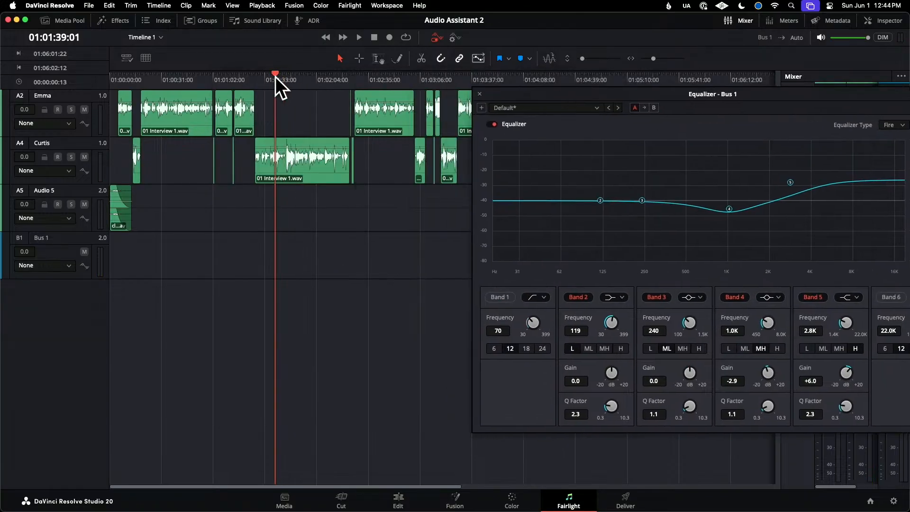
{"action": "left_click", "coordinate": [255, 77]}
{"action": "key", "text": "space"}
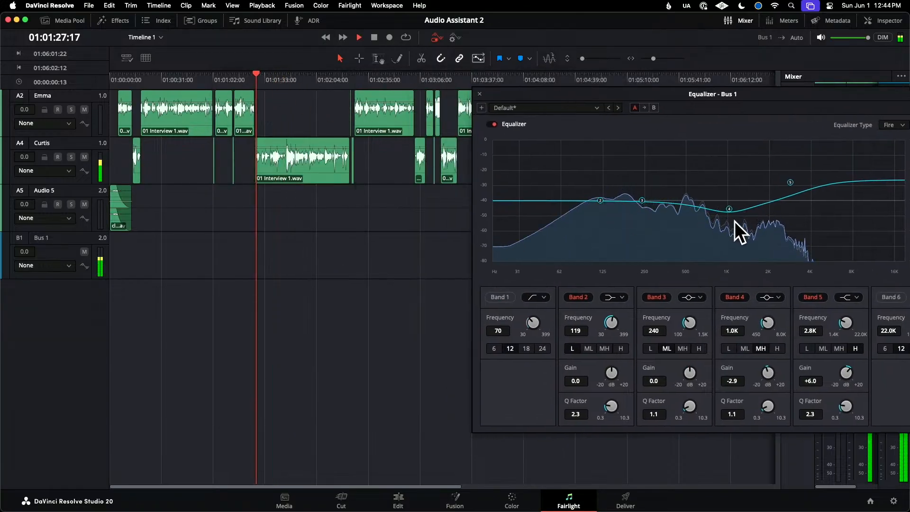
{"action": "left_click_drag", "start_coordinate": [616, 96], "coordinate": [514, 98]}
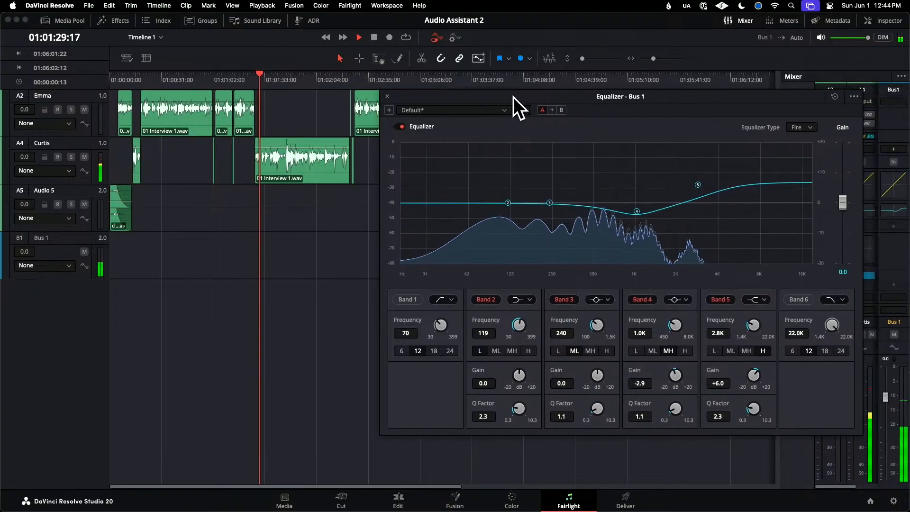
{"action": "left_click", "coordinate": [387, 126]}
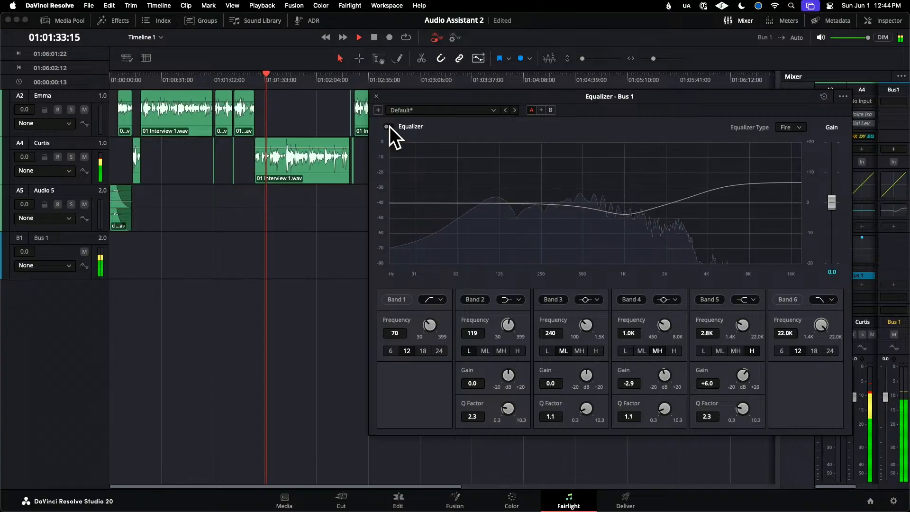
{"action": "left_click", "coordinate": [389, 127]}
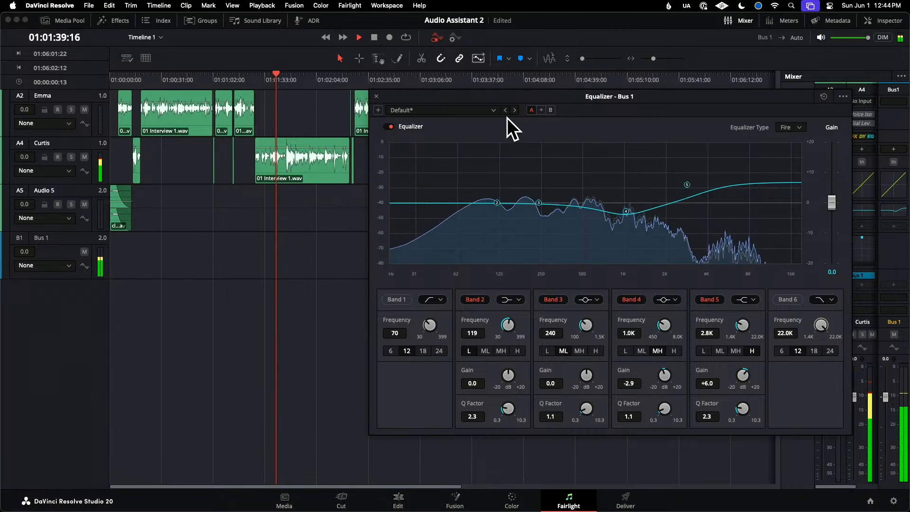
{"action": "key", "text": "space"}
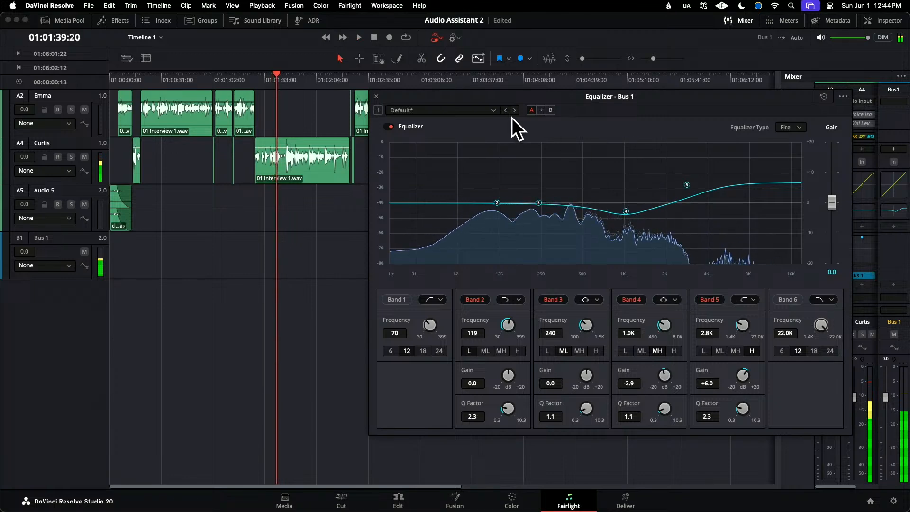
{"action": "left_click", "coordinate": [376, 96]}
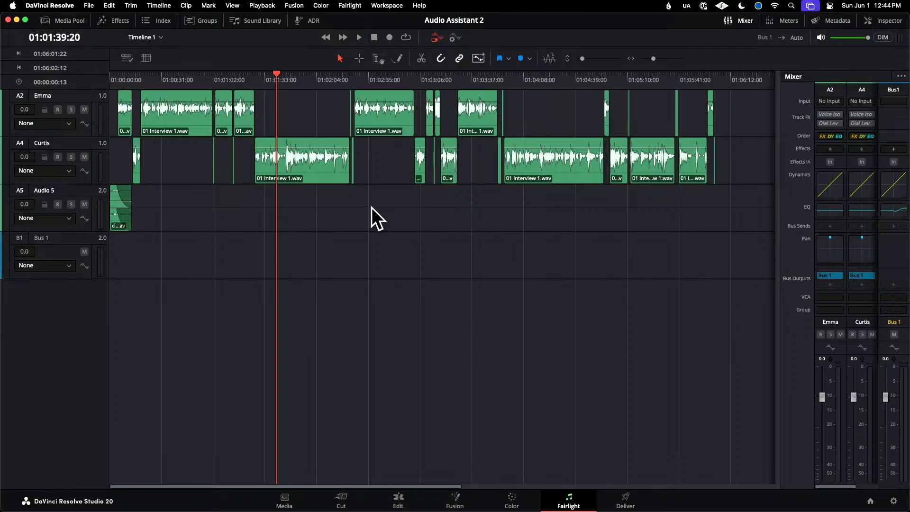
- Place the closer-12-palms-musicbed.wav clip from the Media Pool on the Audio 5 track at about 01:02:50
{"action": "left_click", "coordinate": [73, 19]}
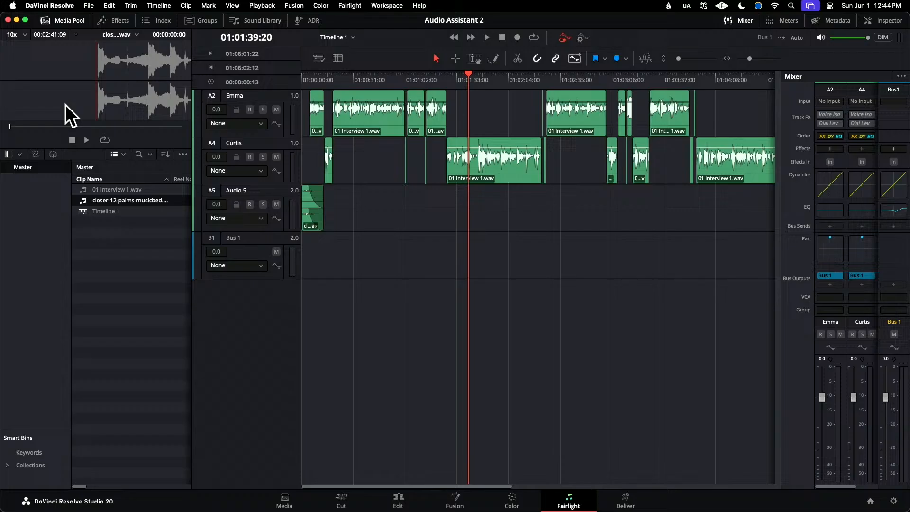
{"action": "left_click", "coordinate": [112, 190]}
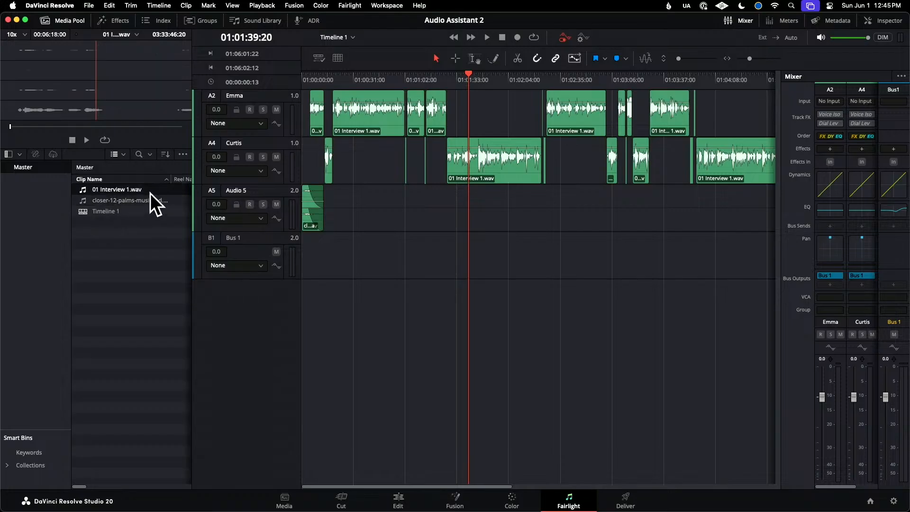
{"action": "left_click", "coordinate": [127, 200]}
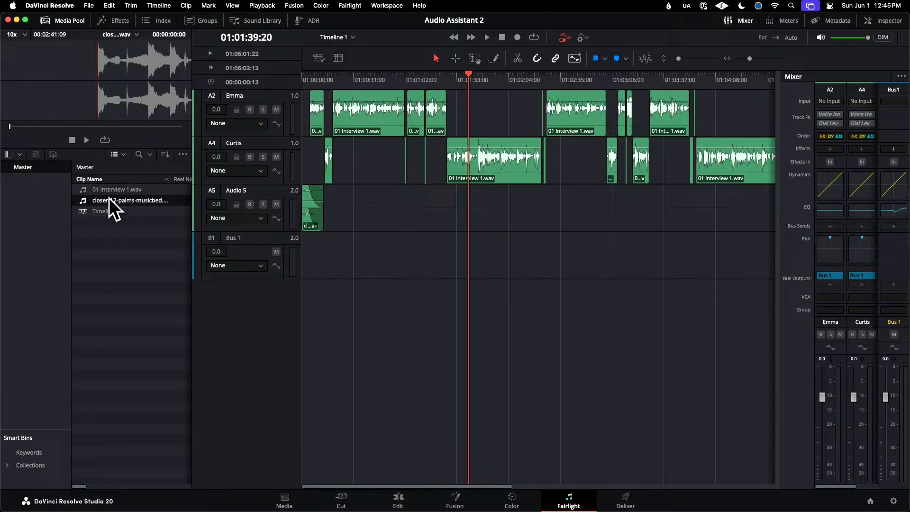
{"action": "left_click_drag", "start_coordinate": [107, 199], "coordinate": [587, 213]}
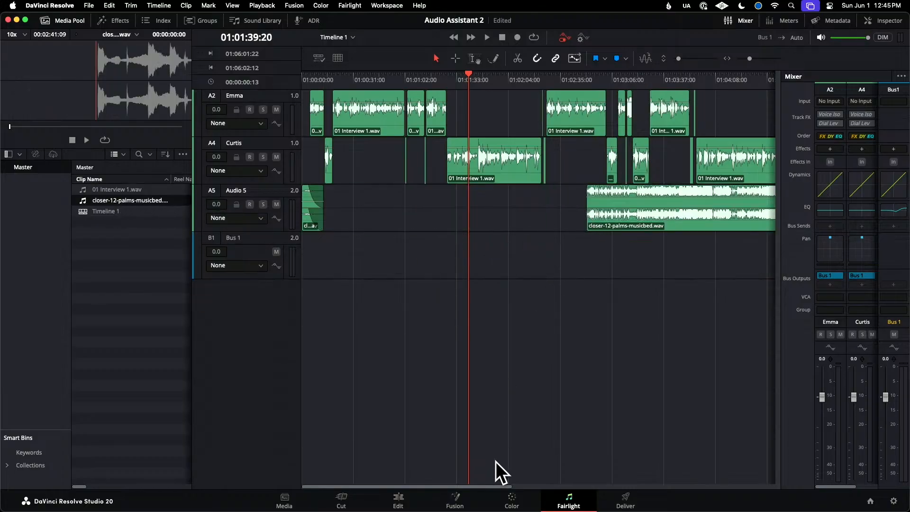
- Trim the new music clip down to its last 11 seconds or so, and move it to the end of the dialogue at about 01:06:02
{"action": "left_click_drag", "start_coordinate": [498, 486], "coordinate": [583, 481]}
{"action": "left_click_drag", "start_coordinate": [380, 199], "coordinate": [616, 214]}
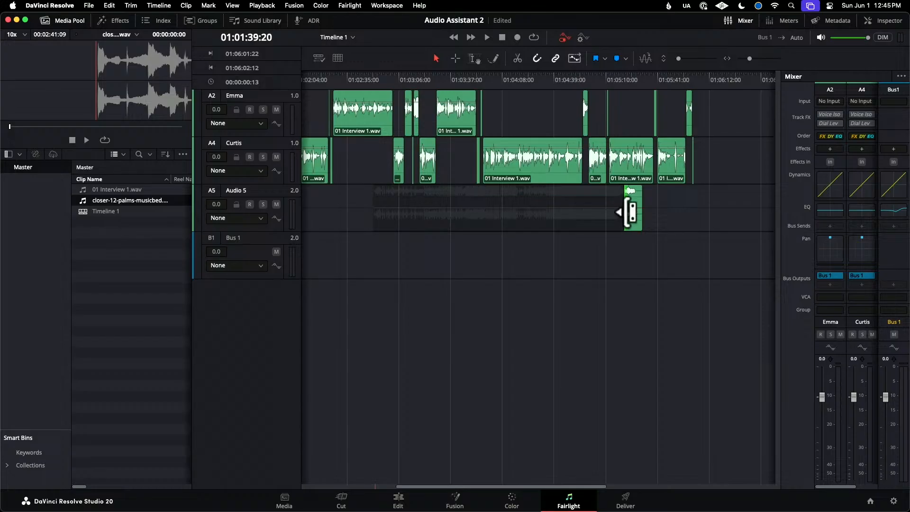
{"action": "left_click_drag", "start_coordinate": [631, 212], "coordinate": [628, 212]}
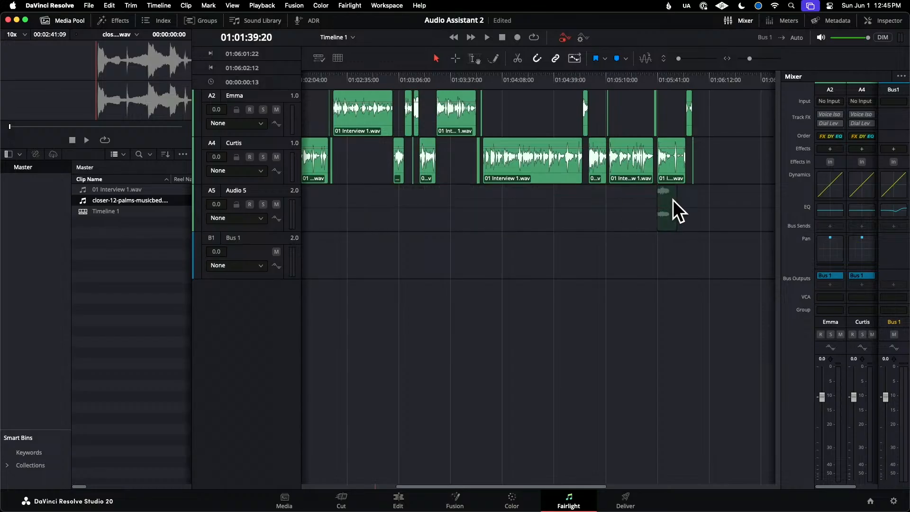
{"action": "left_click_drag", "start_coordinate": [699, 200], "coordinate": [699, 200]}
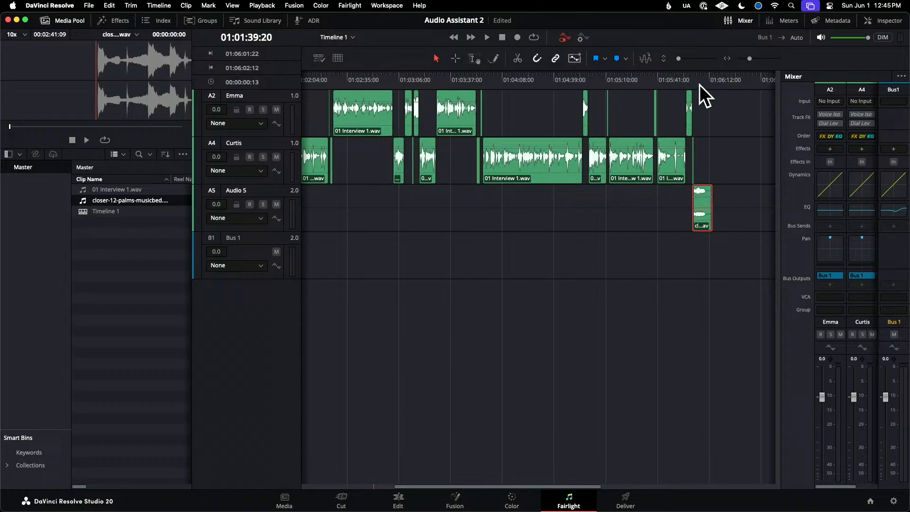
- Move the closing music clip earlier to about 01:06:01:10 under the last dialogue, and add a curved fade-in about one second long
{"action": "left_click_drag", "start_coordinate": [753, 59], "coordinate": [763, 61]}
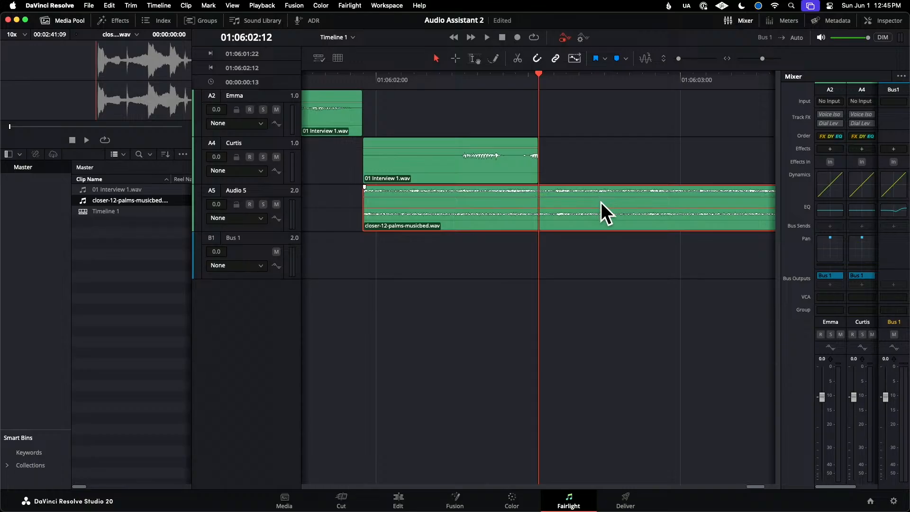
{"action": "left_click_drag", "start_coordinate": [601, 202], "coordinate": [540, 200]}
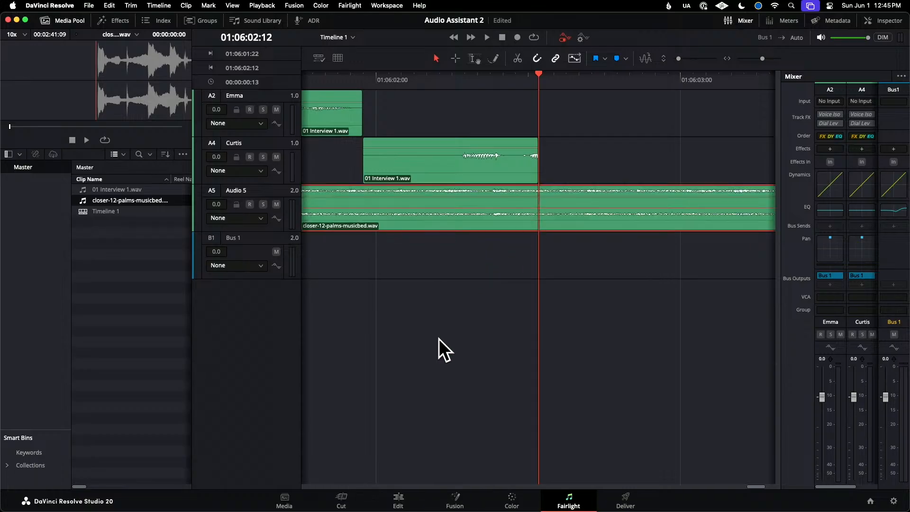
{"action": "left_click_drag", "start_coordinate": [764, 61], "coordinate": [760, 58]}
{"action": "left_click_drag", "start_coordinate": [639, 202], "coordinate": [584, 198]}
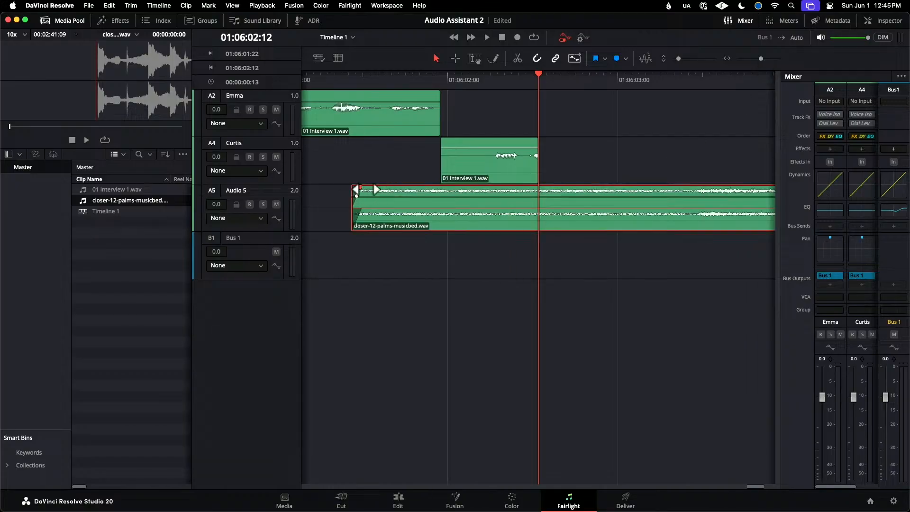
{"action": "left_click_drag", "start_coordinate": [366, 190], "coordinate": [496, 199]}
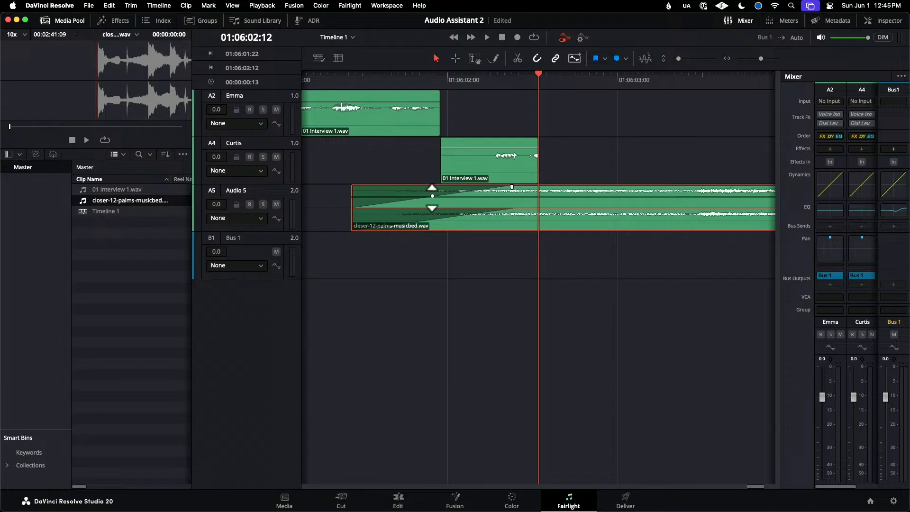
{"action": "left_click_drag", "start_coordinate": [432, 198], "coordinate": [453, 210]}
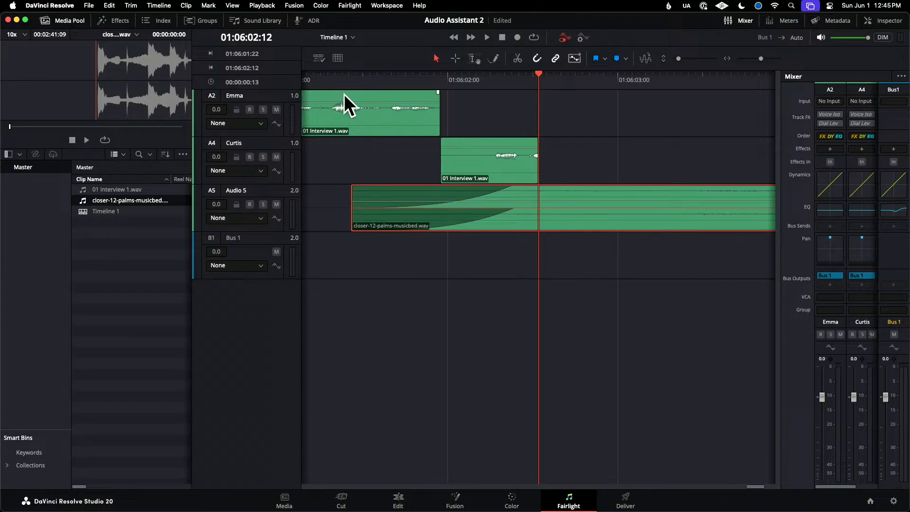
- Play the transition into the closing music from about 01:06:01:05, and replay it from an earlier edit point
{"action": "left_click", "coordinate": [324, 78]}
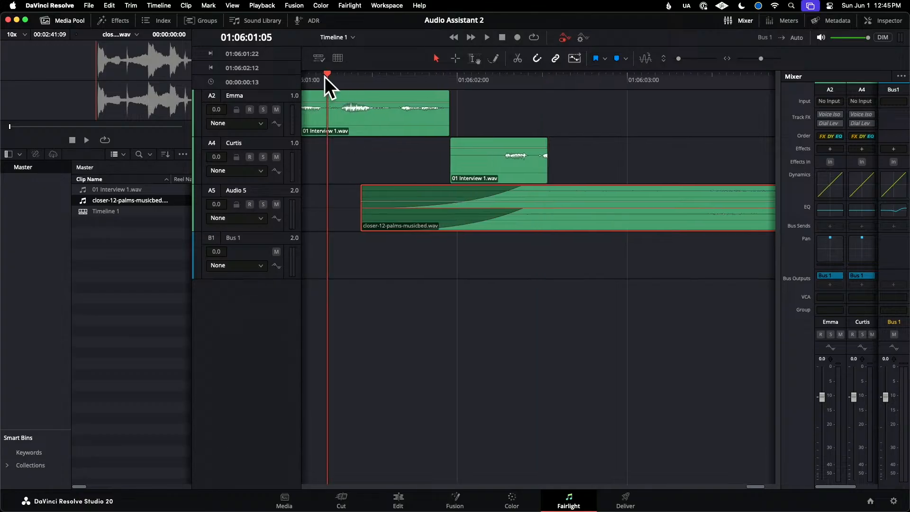
{"action": "key", "text": "space"}
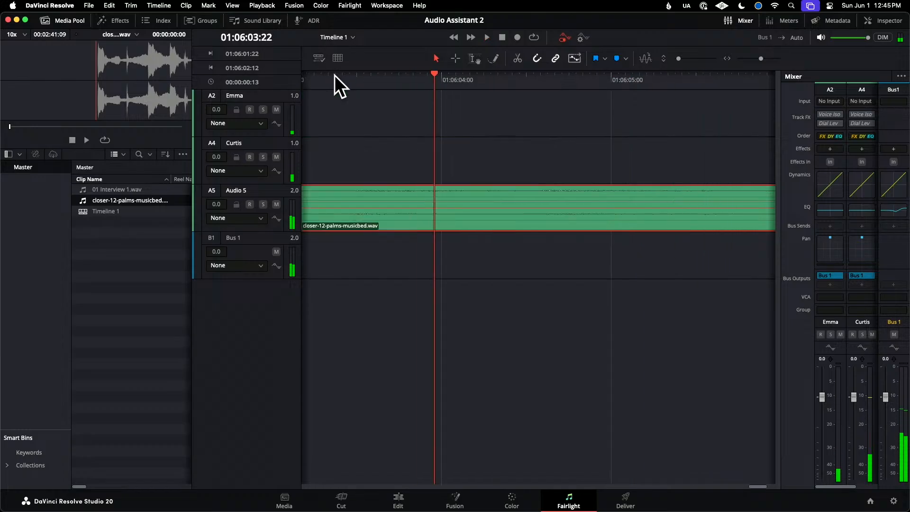
{"action": "key", "text": "Up"}
{"action": "key", "text": "Up"}
{"action": "key", "text": "Up"}
{"action": "key", "text": "Up"}
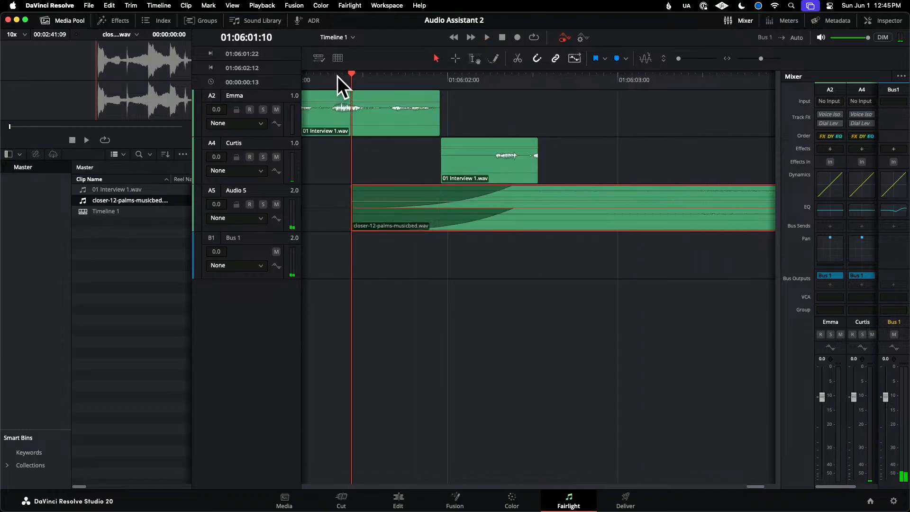
{"action": "key", "text": "Up"}
{"action": "key", "text": "space"}
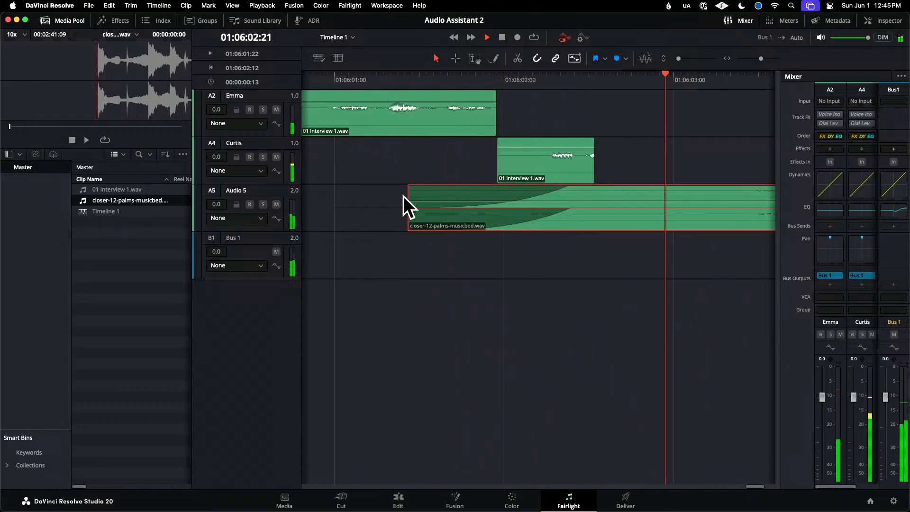
{"action": "key", "text": "space"}
- Extend the closing music clip's start and fade-in back to about 01:05:59:13, and play the transition
{"action": "left_click_drag", "start_coordinate": [412, 197], "coordinate": [322, 196]}
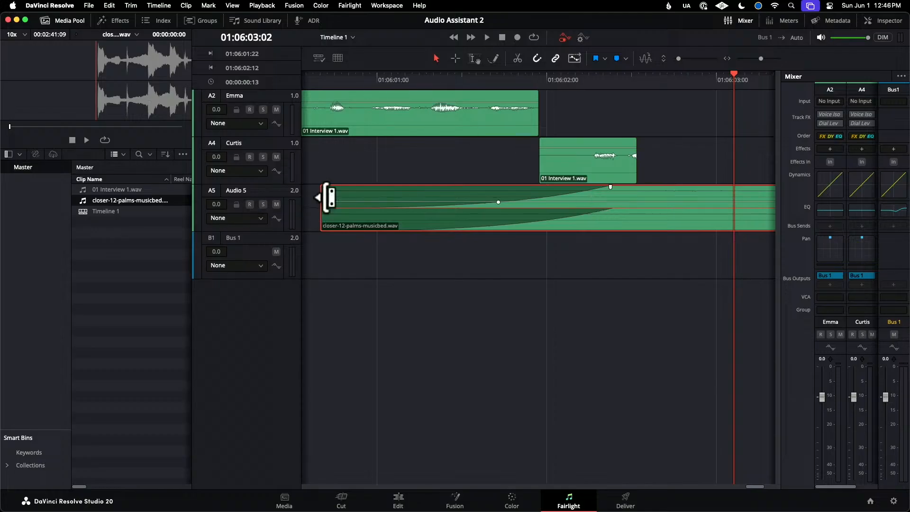
{"action": "left_click_drag", "start_coordinate": [326, 197], "coordinate": [314, 198]}
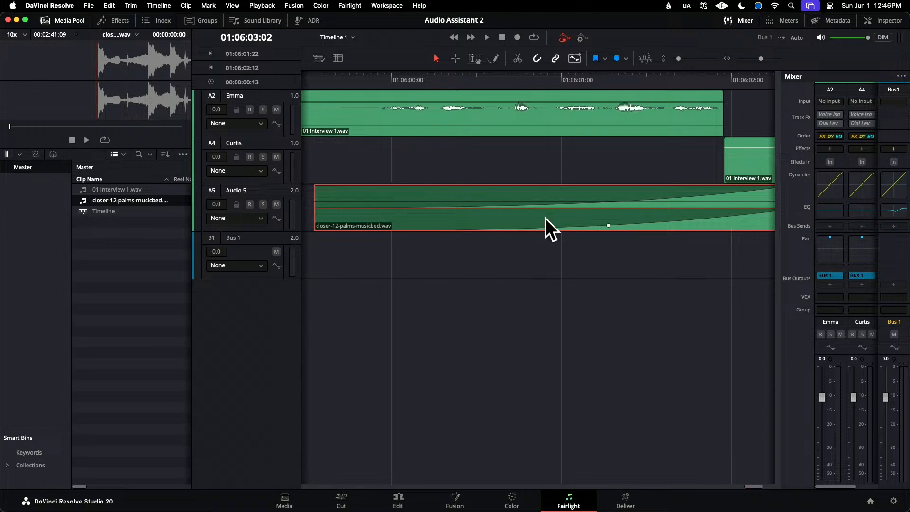
{"action": "left_click", "coordinate": [315, 81]}
{"action": "key", "text": "space"}
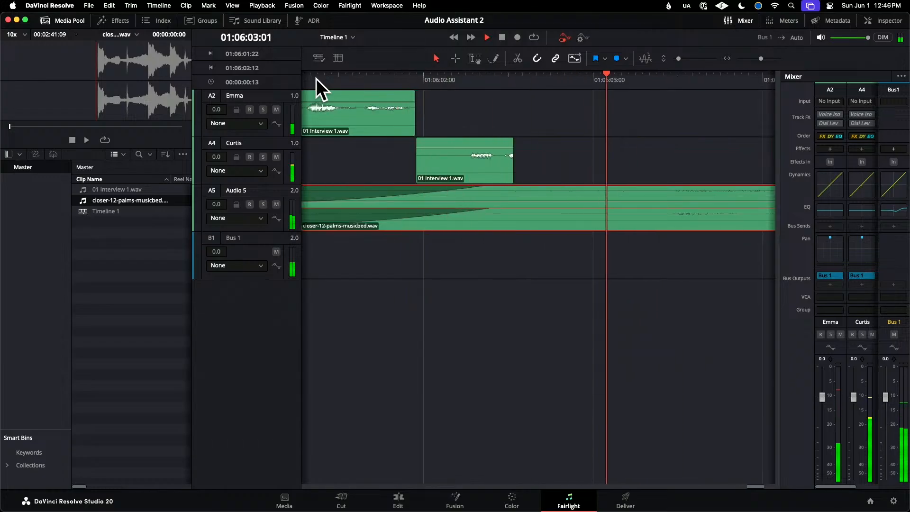
{"action": "key", "text": "space"}
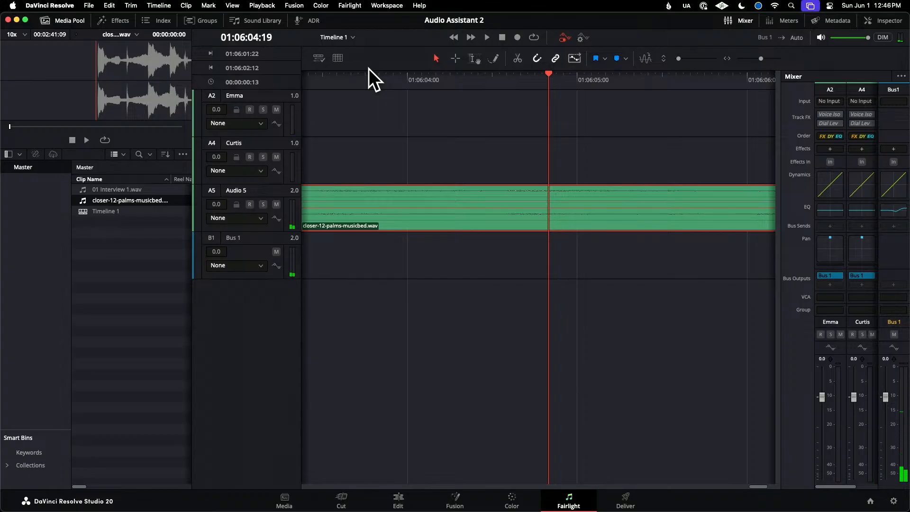
- Return to the start of the full timeline and auto mix it with the AI Audio Assistant, using the ITU-R BS.1770-4 delivery standard
{"action": "left_click_drag", "start_coordinate": [760, 59], "coordinate": [753, 58]}
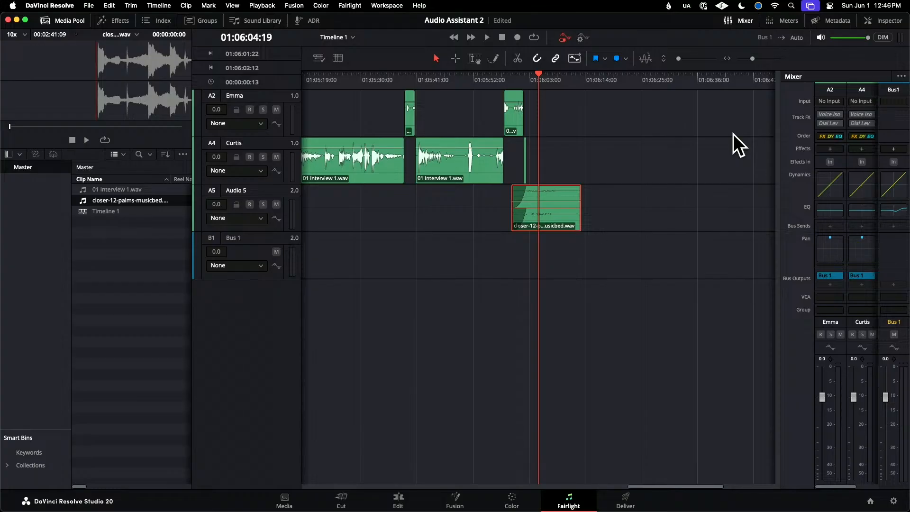
{"action": "key", "text": "shift+z"}
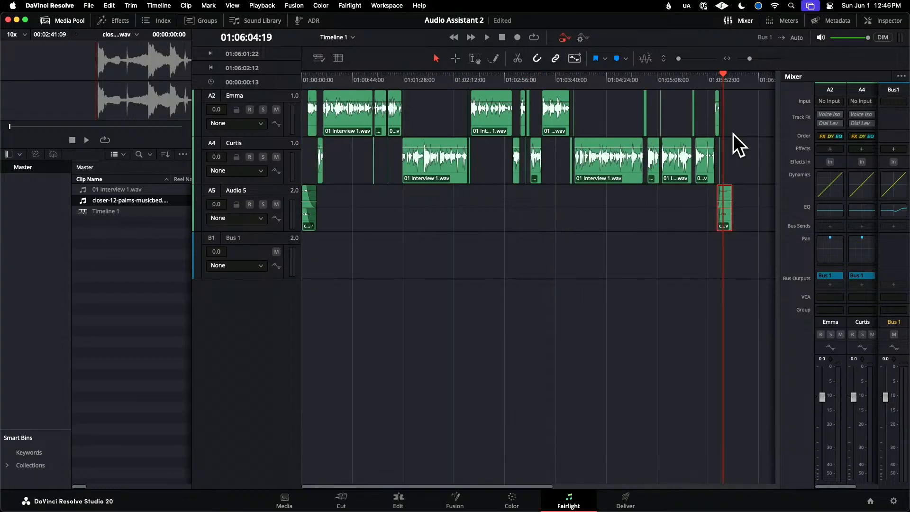
{"action": "key", "text": "Home"}
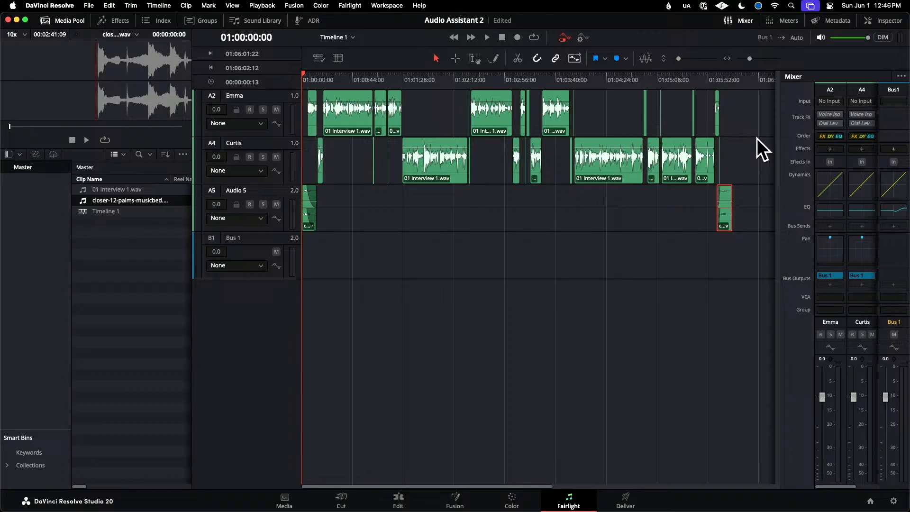
{"action": "left_click", "coordinate": [165, 5]}
{"action": "mouse_move", "coordinate": [171, 122]}
{"action": "left_click", "coordinate": [294, 122]}
{"action": "left_click", "coordinate": [159, 5]}
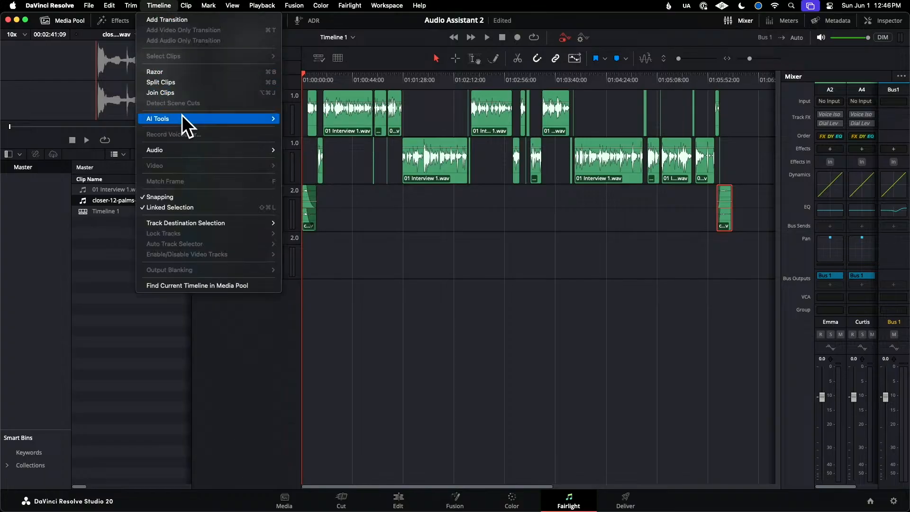
{"action": "left_click", "coordinate": [300, 118]}
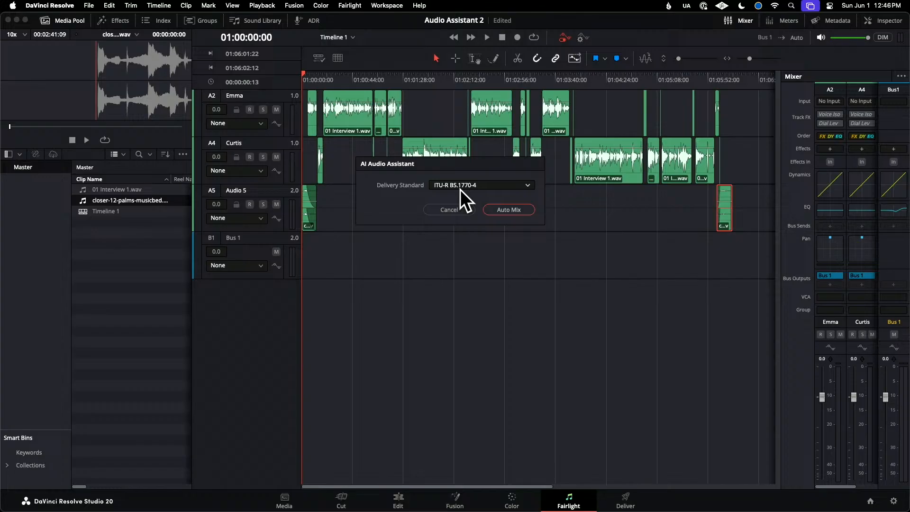
{"action": "left_click", "coordinate": [508, 209]}
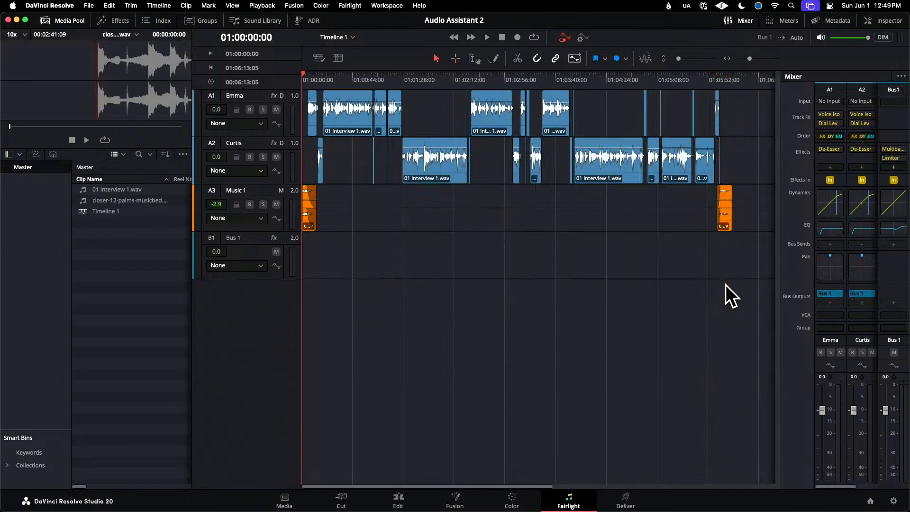
- Reset Bus 1's equalizer to its default settings and close it
{"action": "double_click", "coordinate": [892, 232]}
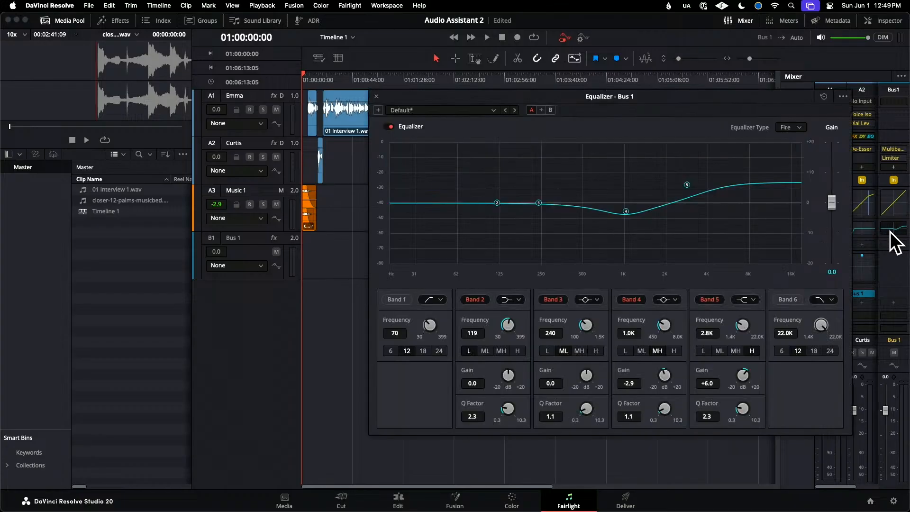
{"action": "left_click", "coordinate": [824, 96]}
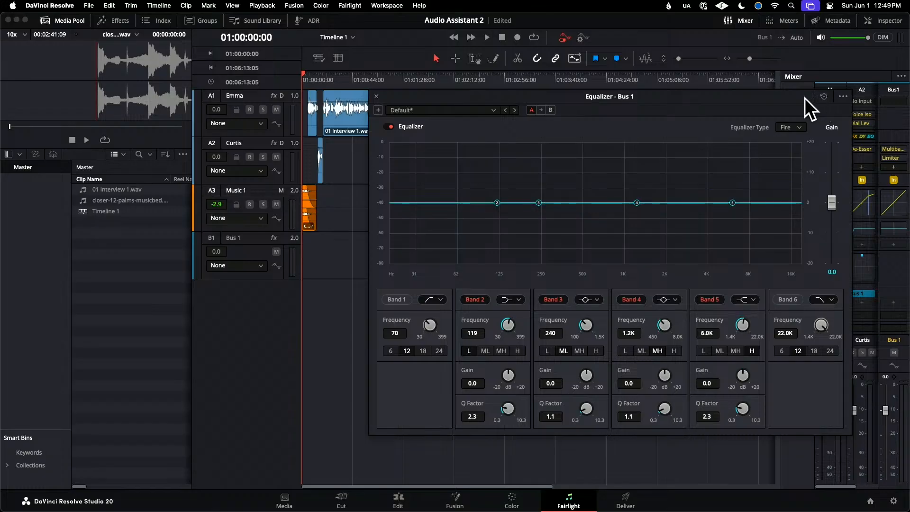
{"action": "left_click", "coordinate": [377, 96]}
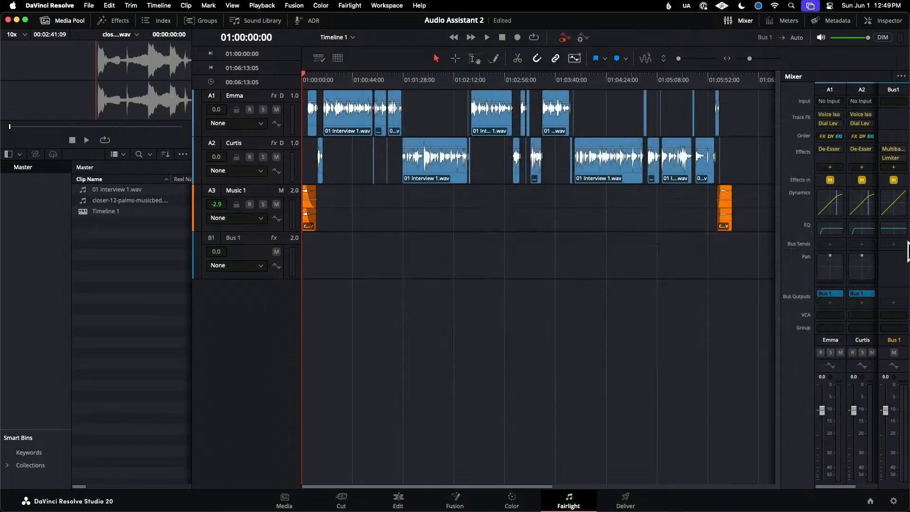
- Review the Limiter and multiband effect settings on Bus 1, and play the opening seconds of the auto-mixed timeline
{"action": "left_click", "coordinate": [891, 158]}
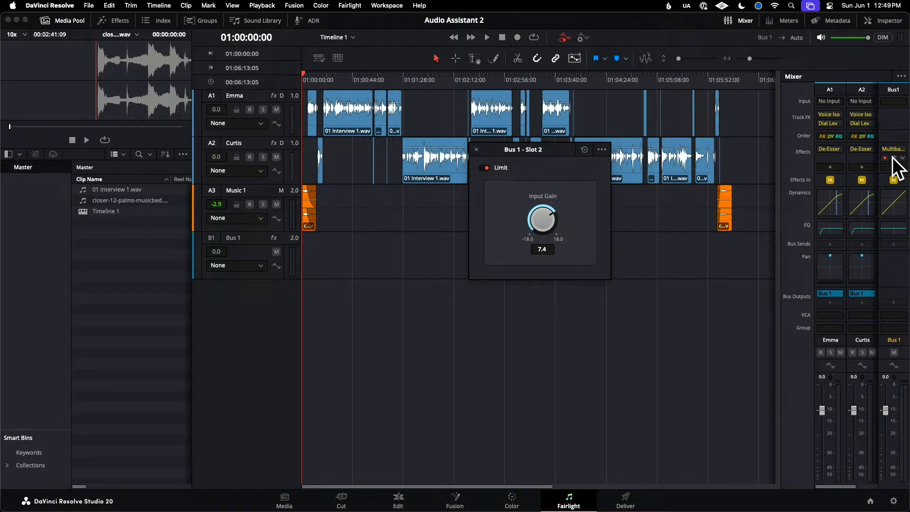
{"action": "left_click", "coordinate": [477, 150]}
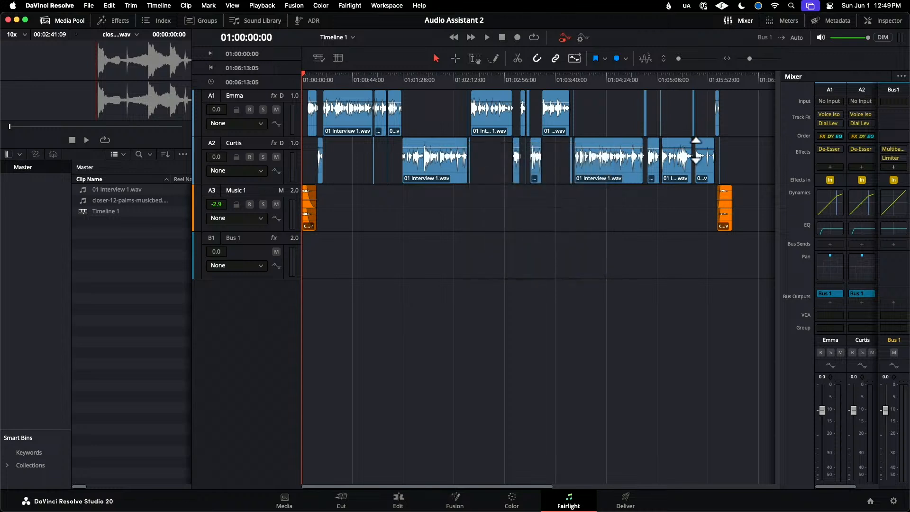
{"action": "left_click", "coordinate": [893, 148]}
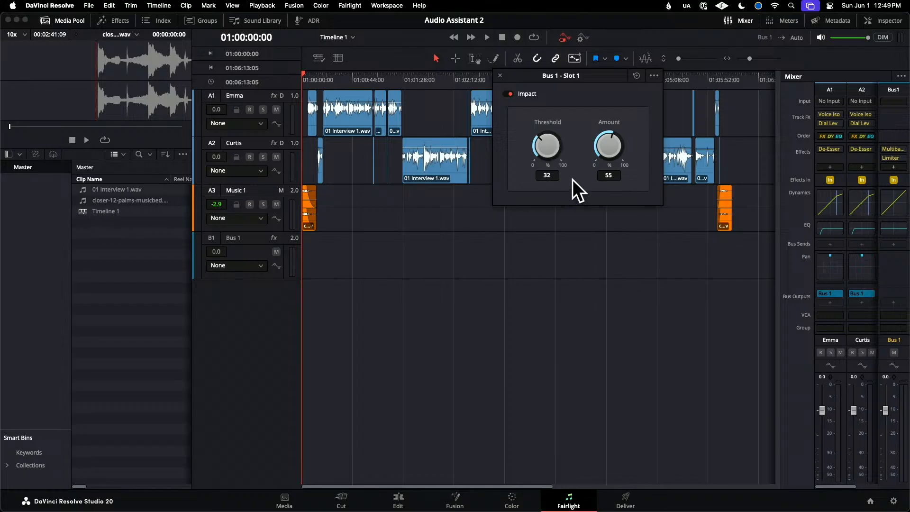
{"action": "left_click", "coordinate": [500, 76]}
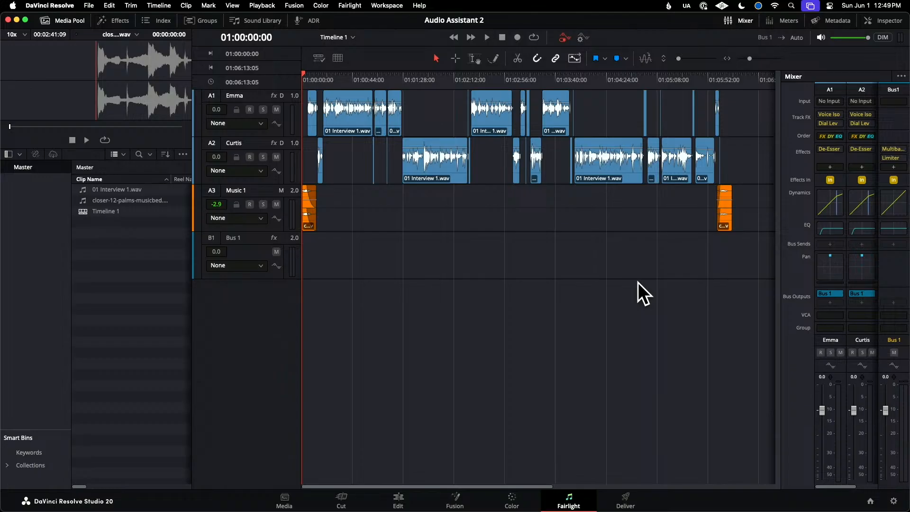
{"action": "key", "text": "space"}
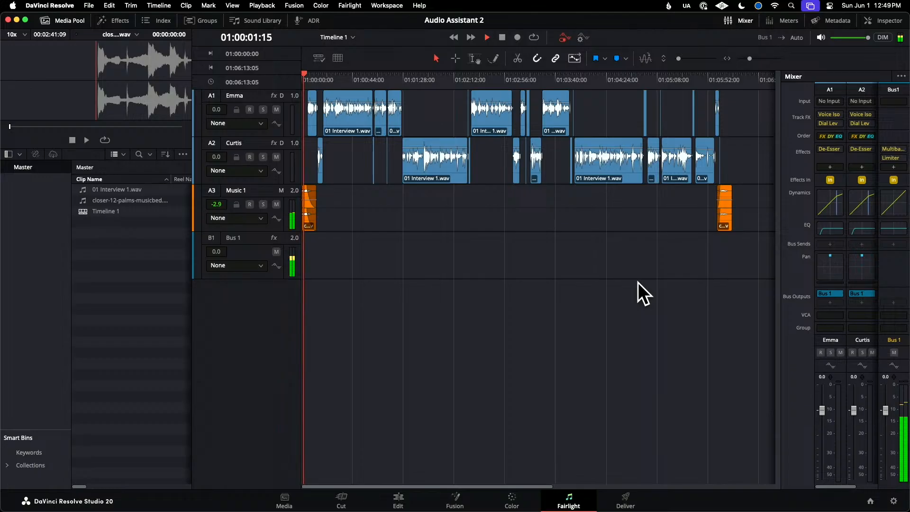
{"action": "key", "text": "space"}
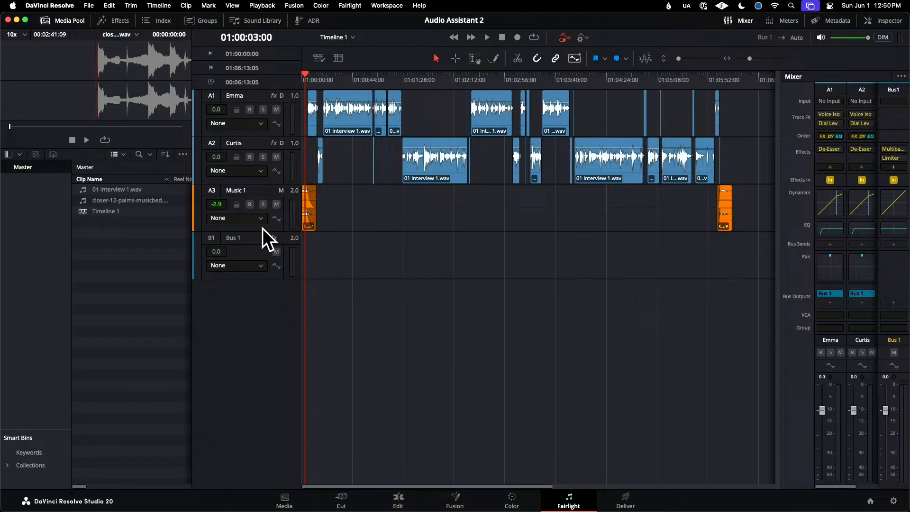
- Enlarge the Music 1 track with its Fader Level automation displayed, and play the mix from the start of the timeline
{"action": "left_click_drag", "start_coordinate": [261, 231], "coordinate": [258, 341]}
{"action": "left_click", "coordinate": [252, 220]}
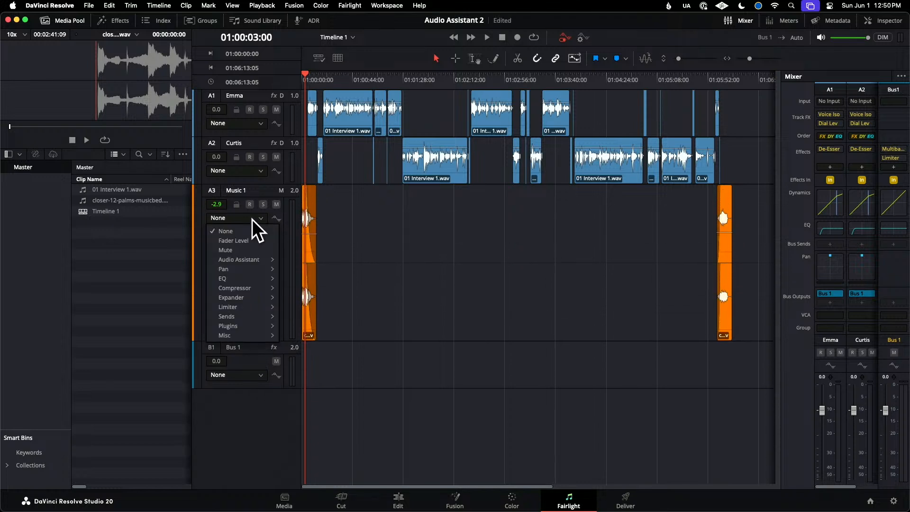
{"action": "left_click", "coordinate": [241, 242]}
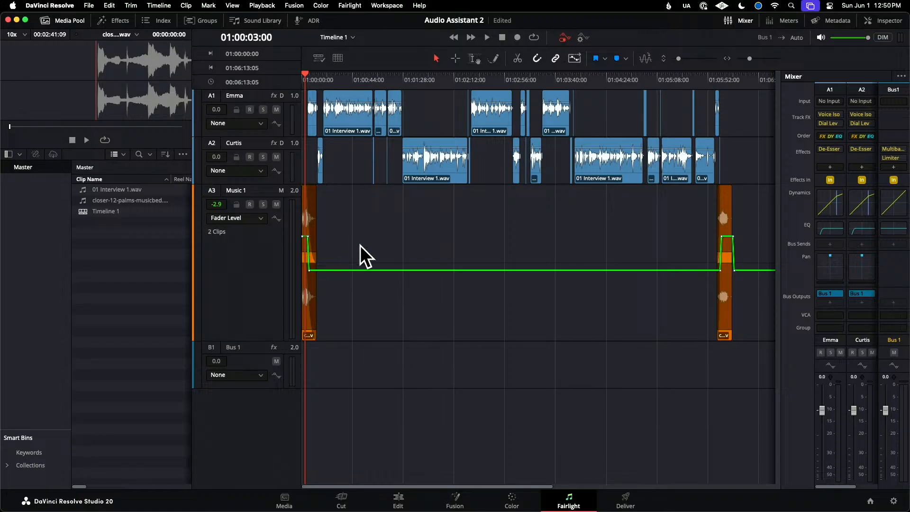
{"action": "key", "text": "Home"}
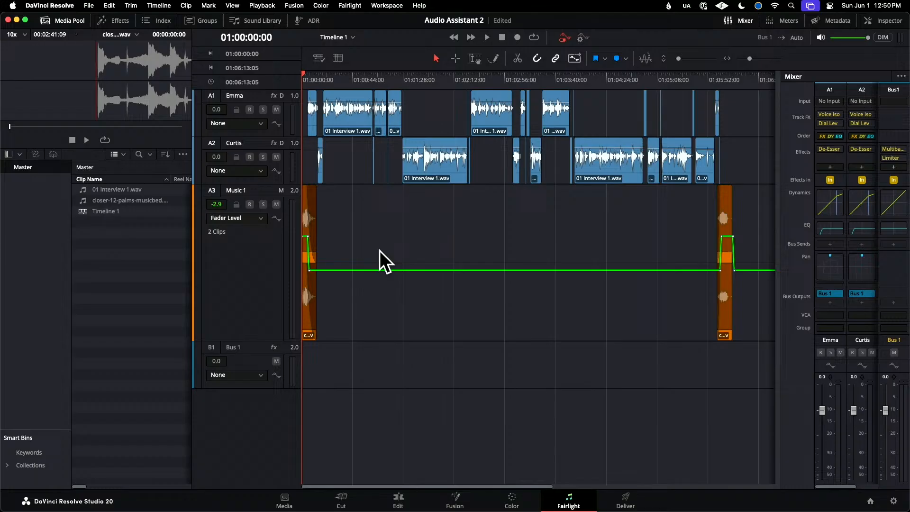
{"action": "key", "text": "space"}
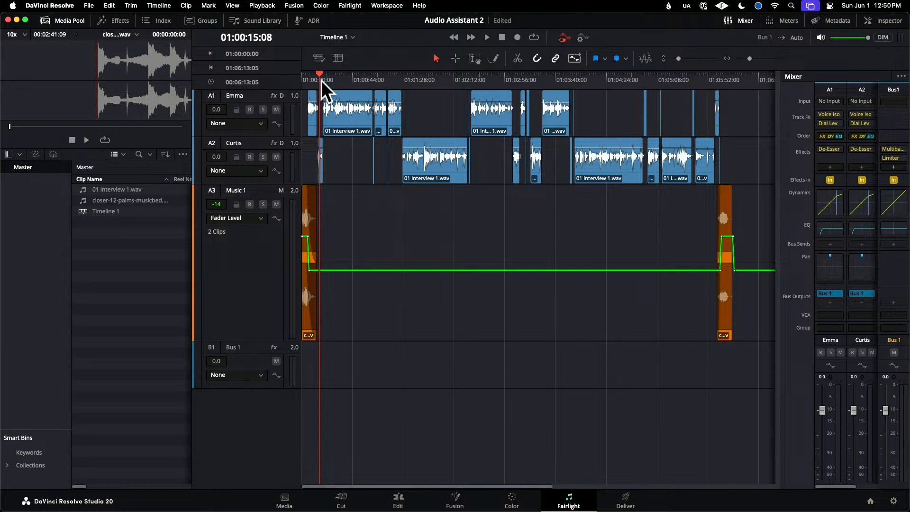
{"action": "left_click_drag", "start_coordinate": [749, 61], "coordinate": [758, 59]}
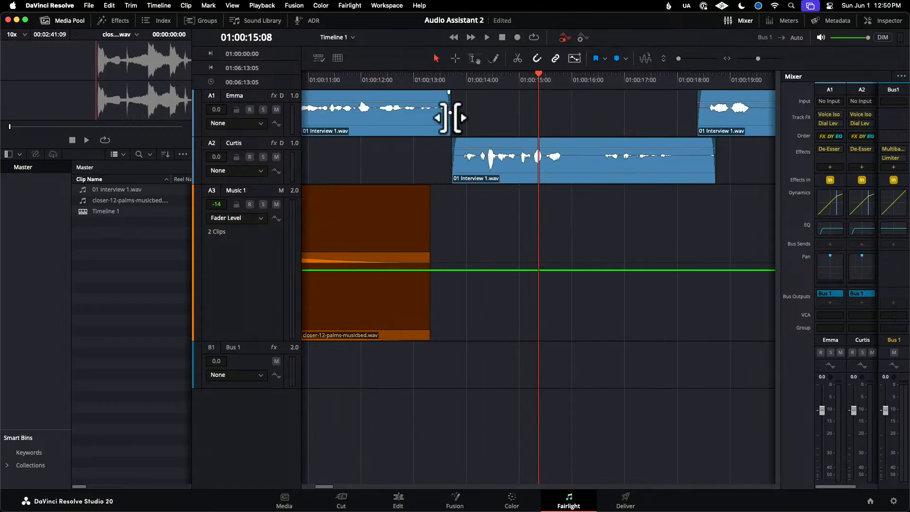
{"action": "left_click_drag", "start_coordinate": [450, 117], "coordinate": [459, 118]}
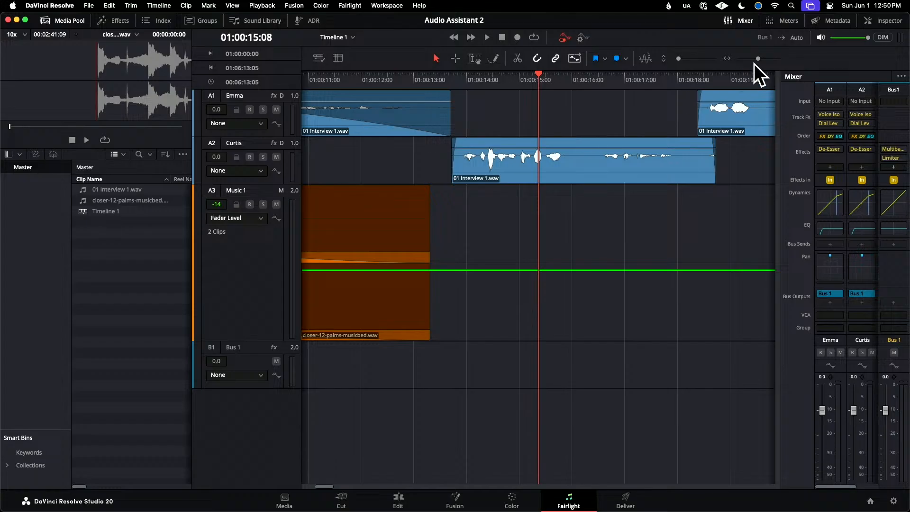
{"action": "left_click_drag", "start_coordinate": [758, 59], "coordinate": [755, 58]}
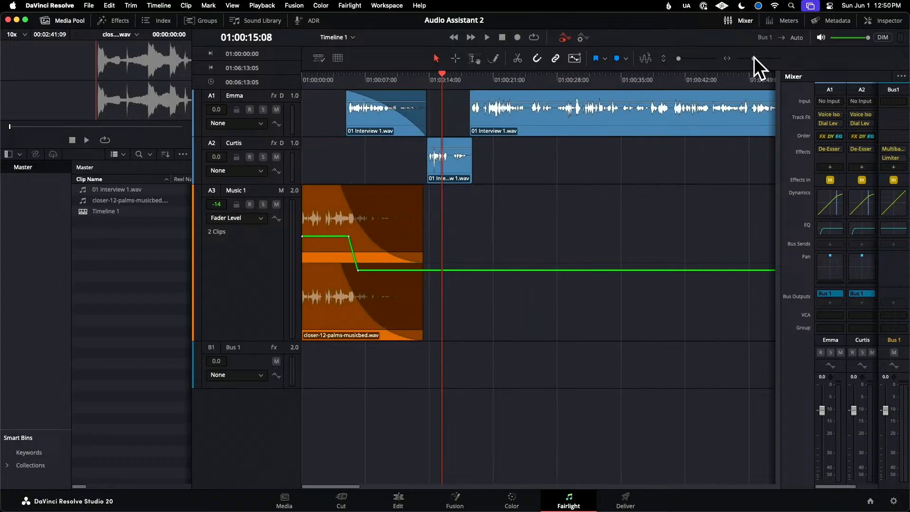
{"action": "left_click", "coordinate": [356, 92]}
{"action": "mouse_move", "coordinate": [349, 93]}
{"action": "left_mouse_down"}
{"action": "mouse_move", "coordinate": [444, 98]}
{"action": "mouse_move", "coordinate": [425, 108]}
{"action": "left_mouse_up"}
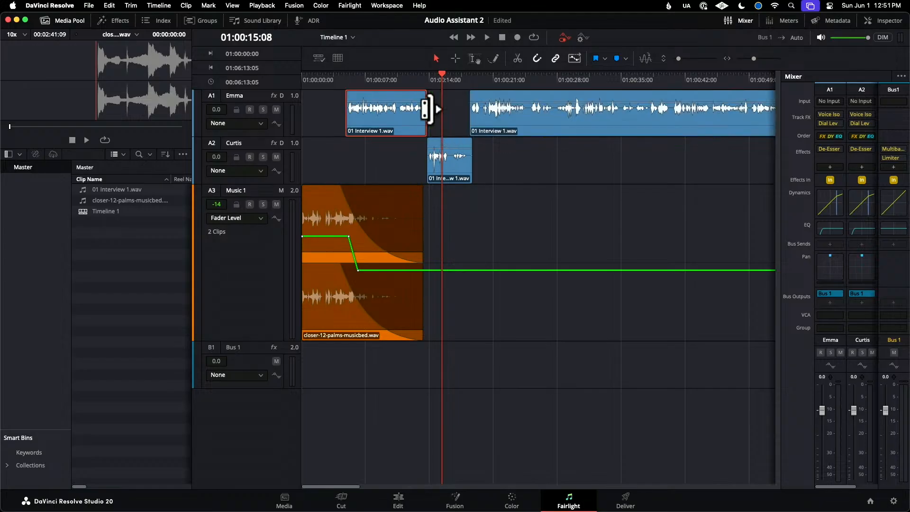
- Extend the end of track A1's first clip to about 01:00:14:00 with a short fade-out, and play the transition into track A2
{"action": "left_click", "coordinate": [419, 78]}
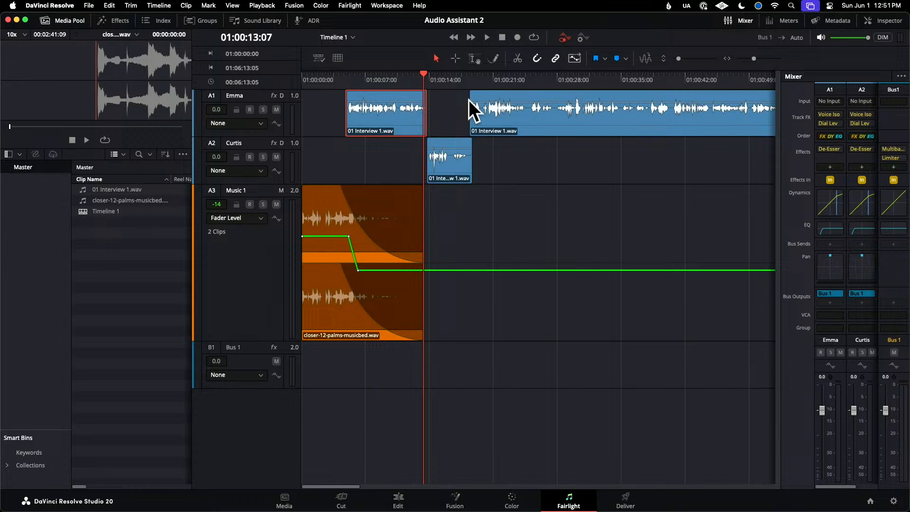
{"action": "left_click_drag", "start_coordinate": [754, 58], "coordinate": [761, 60]}
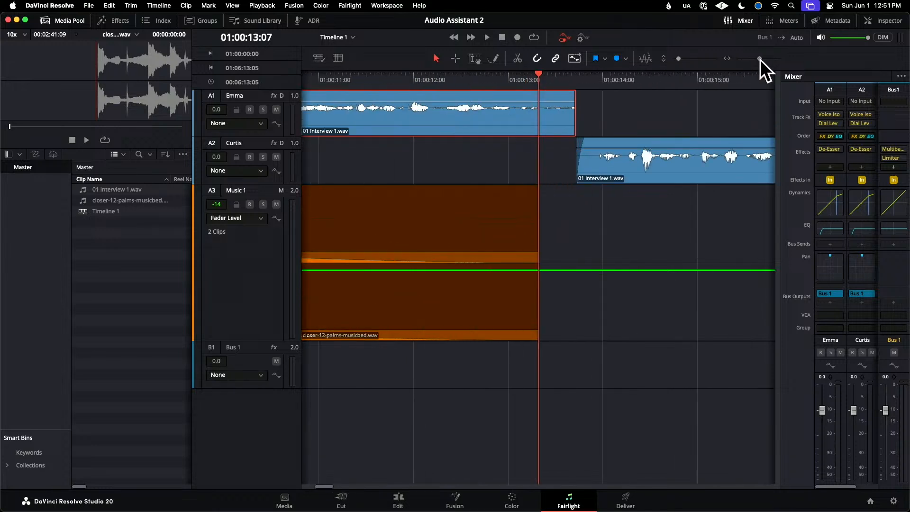
{"action": "left_click_drag", "start_coordinate": [573, 110], "coordinate": [590, 92]}
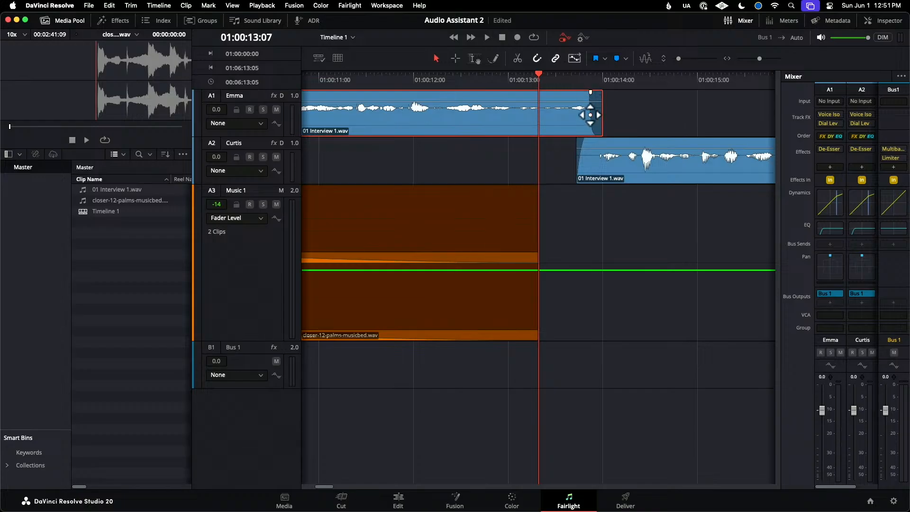
{"action": "left_click_drag", "start_coordinate": [592, 116], "coordinate": [595, 113]}
{"action": "left_click_drag", "start_coordinate": [341, 78], "coordinate": [326, 77]}
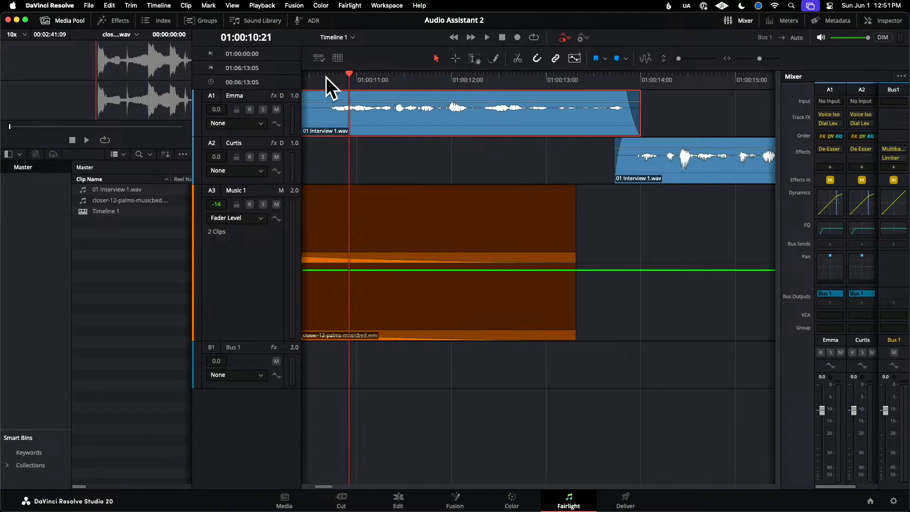
{"action": "key", "text": "space"}
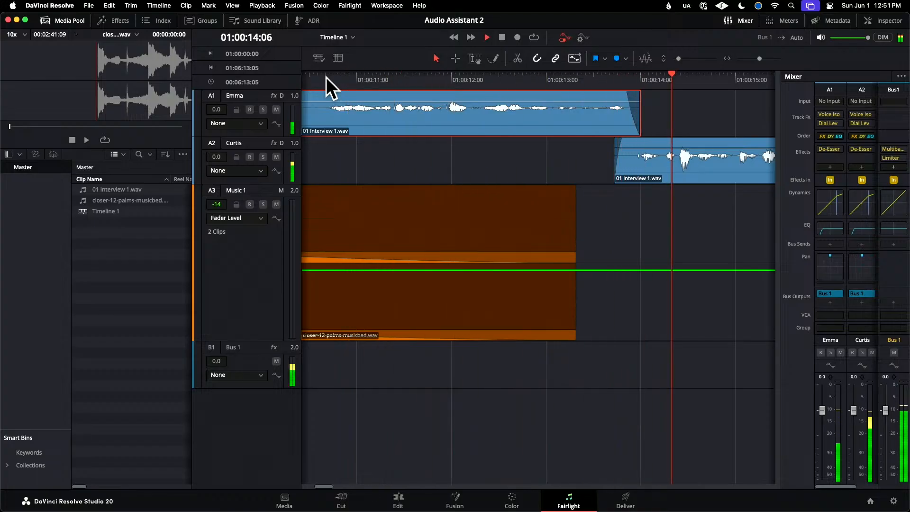
{"action": "key", "text": "space"}
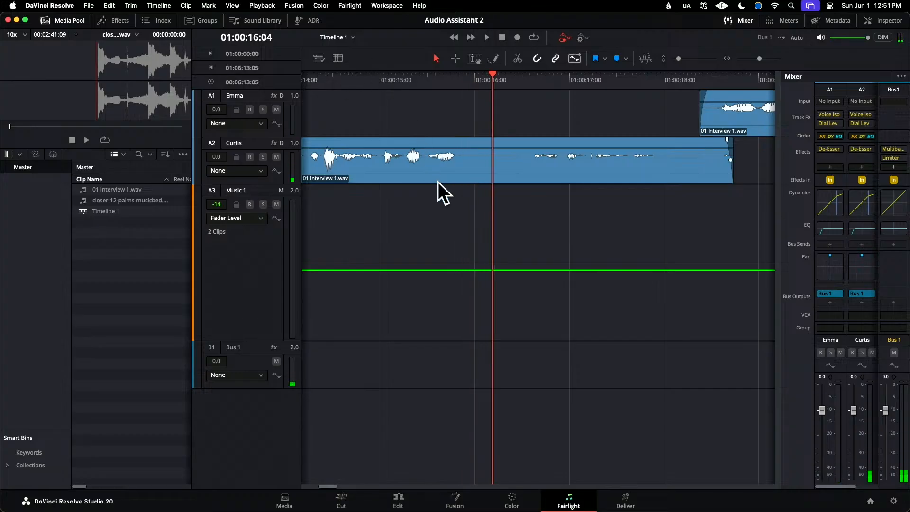
- Shape track A2's equalizer with Band 5 at 4.3K, +5.4 dB and Band 4 at 1.3K, -2.4 dB, and resume playback
{"action": "left_click", "coordinate": [861, 232]}
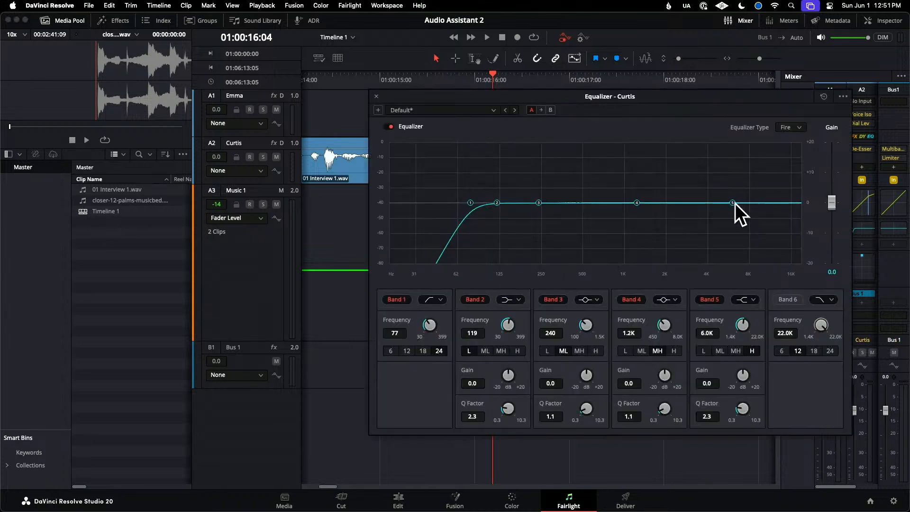
{"action": "left_click_drag", "start_coordinate": [735, 203], "coordinate": [712, 186]}
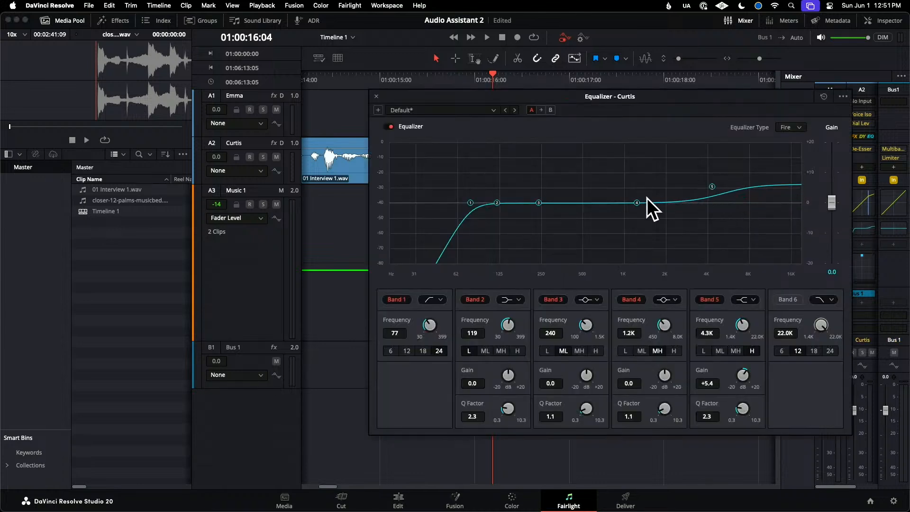
{"action": "left_click_drag", "start_coordinate": [637, 203], "coordinate": [640, 209]}
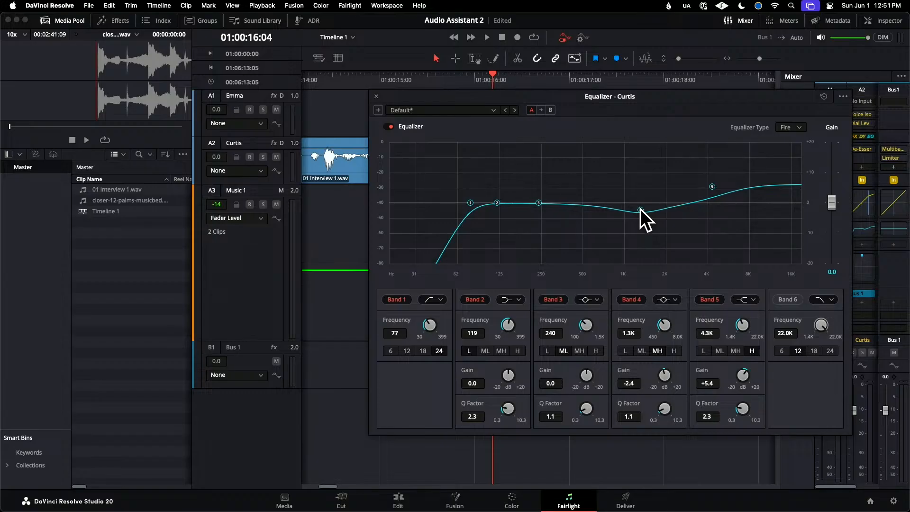
{"action": "left_click", "coordinate": [376, 96]}
{"action": "key", "text": "space"}
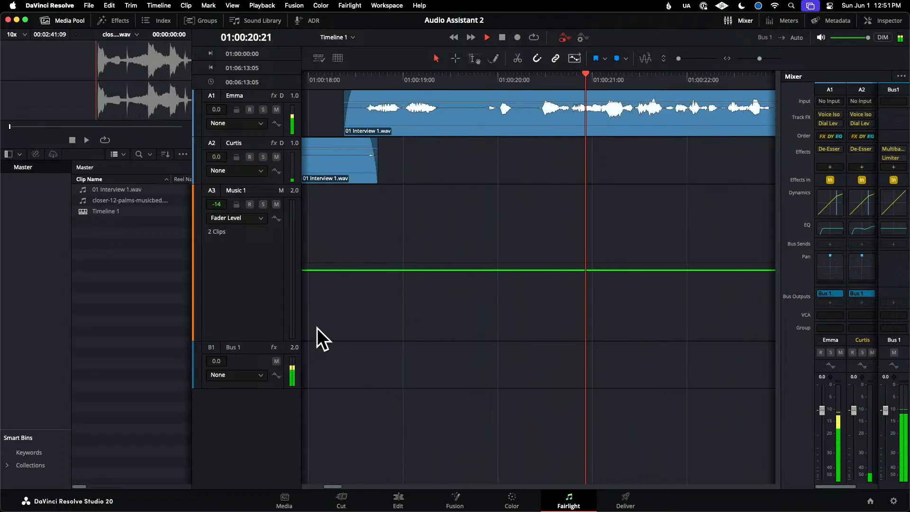
- Reduce the Music 1 track's height while listening to the dialogue that follows, and stop playback
{"action": "left_click_drag", "start_coordinate": [263, 295], "coordinate": [264, 246]}
{"action": "left_click_drag", "start_coordinate": [761, 59], "coordinate": [752, 58]}
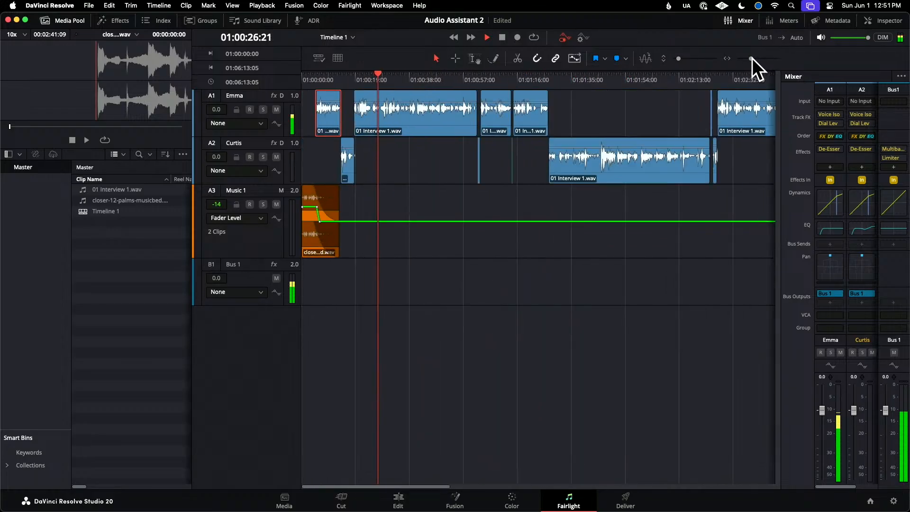
{"action": "key", "text": "shift+z"}
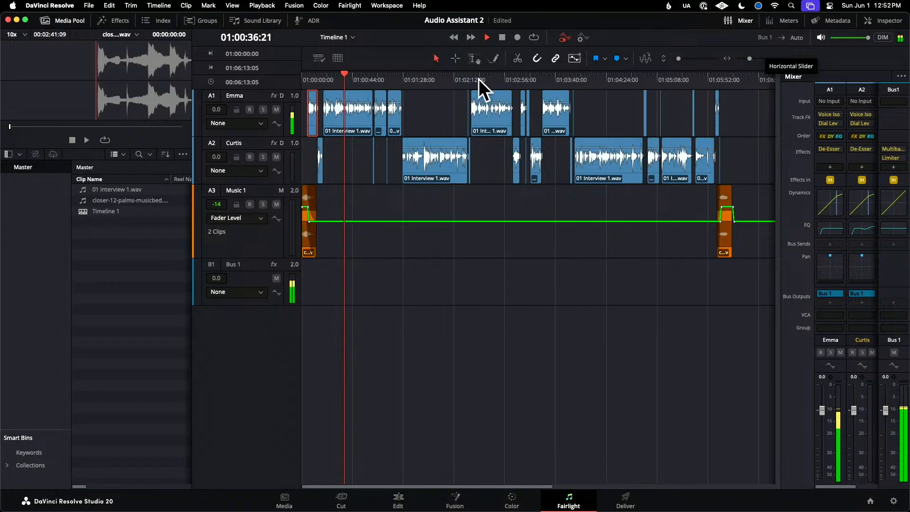
{"action": "key", "text": "space"}
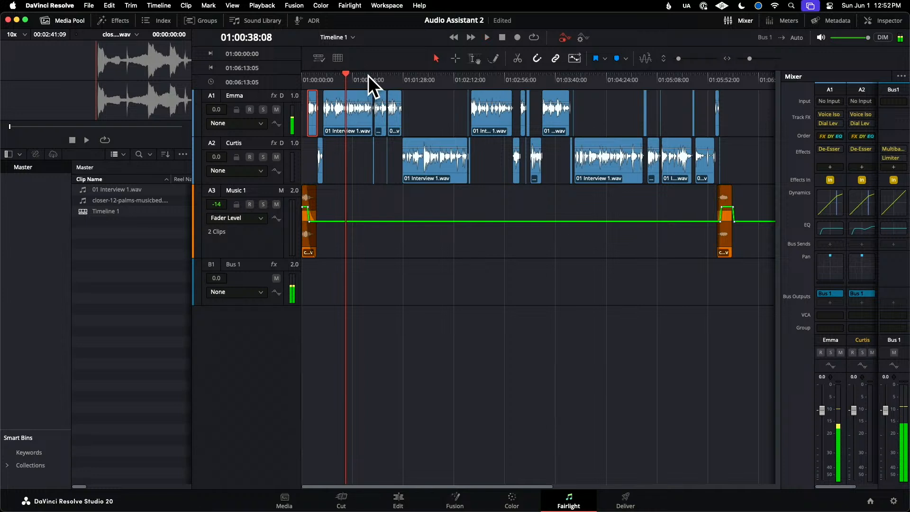
- Play the dialogue handover around track A2's short clip near 01:01:02 to judge how it sounds
{"action": "left_click", "coordinate": [369, 76]}
{"action": "key", "text": "space"}
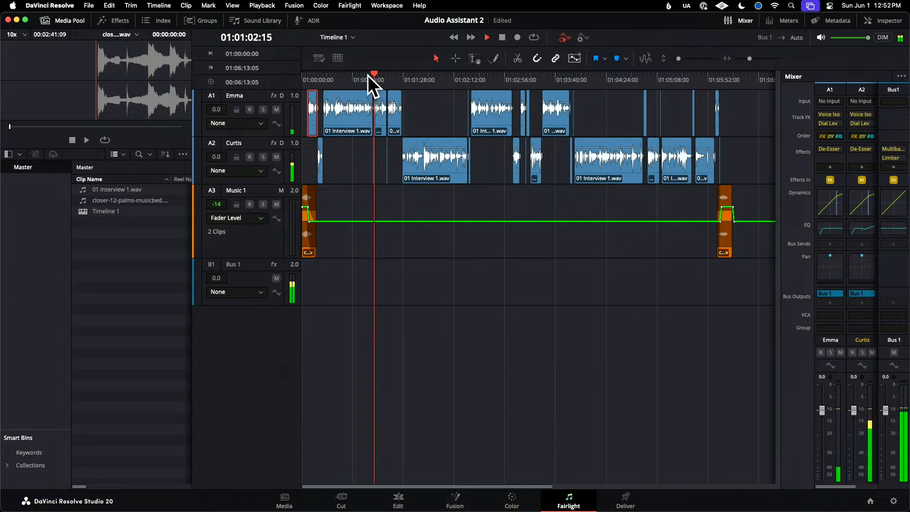
{"action": "key", "text": "space"}
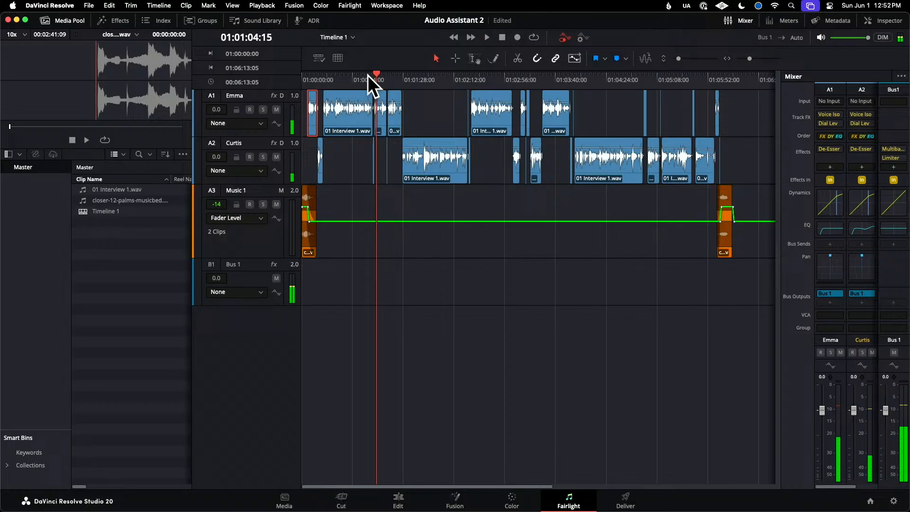
{"action": "left_click", "coordinate": [368, 75]}
{"action": "left_click", "coordinate": [364, 75]}
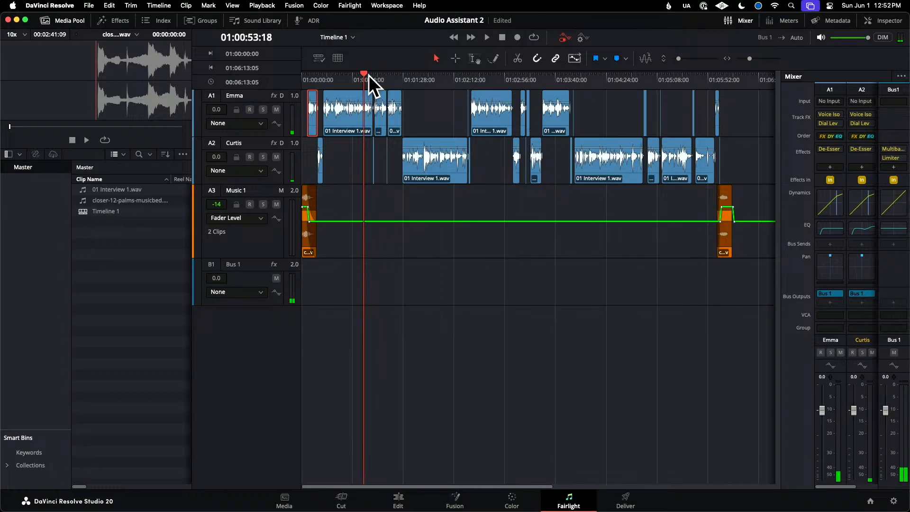
{"action": "left_click", "coordinate": [369, 75]}
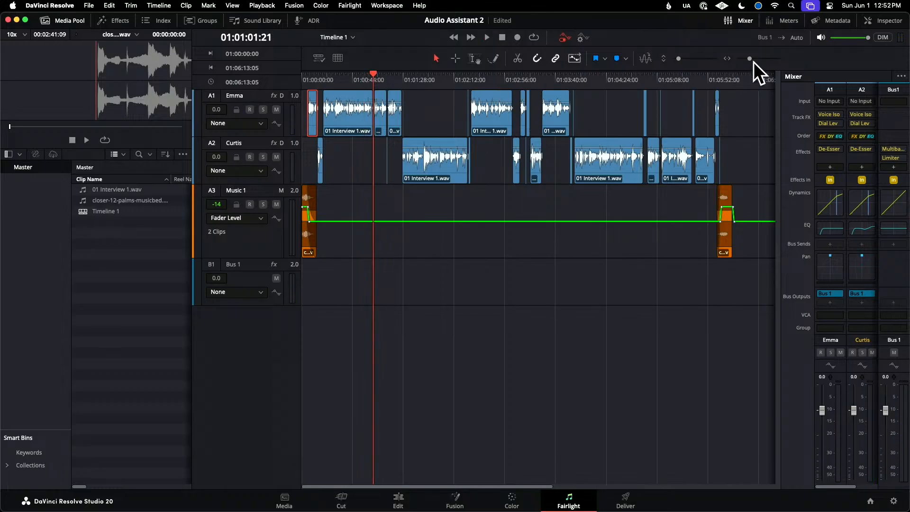
{"action": "left_click_drag", "start_coordinate": [750, 59], "coordinate": [757, 61]}
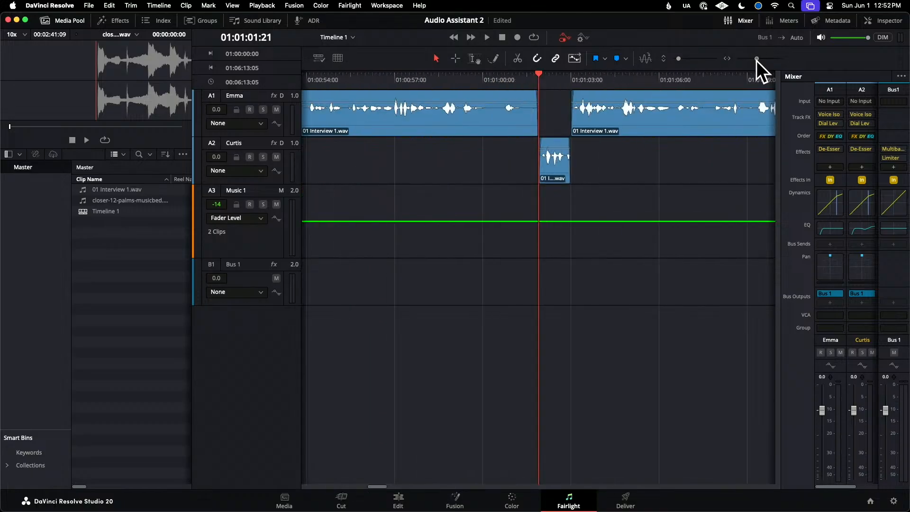
{"action": "left_click", "coordinate": [445, 78]}
{"action": "key", "text": "space"}
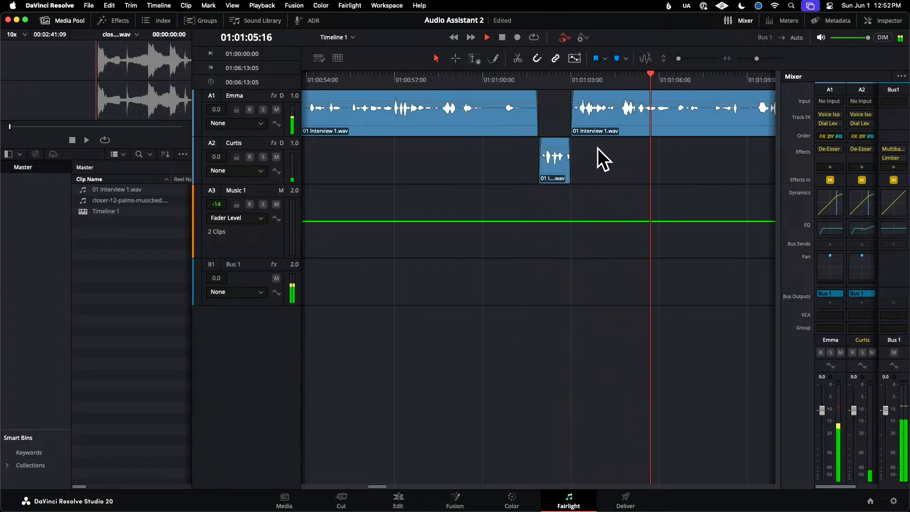
{"action": "key", "text": "space"}
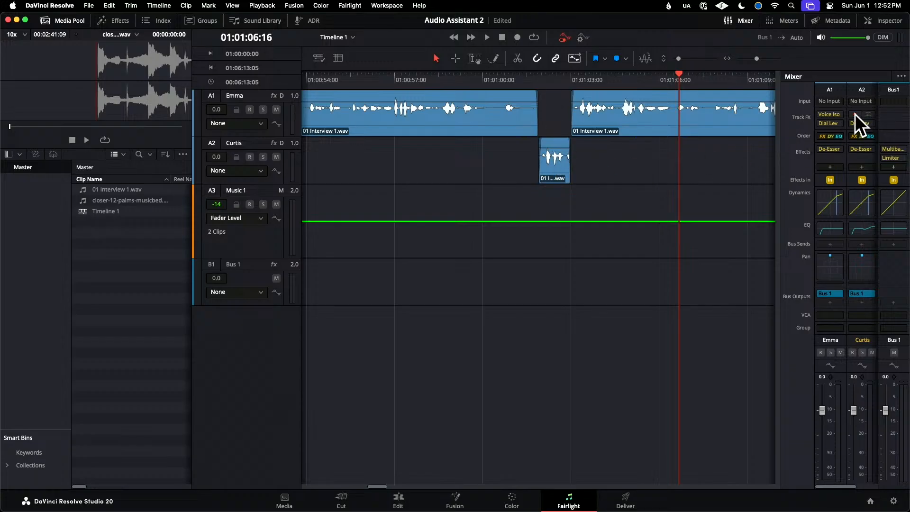
- Turn off Voice Isolation on track A2 and replay the short clip from about 01:01:00:23
{"action": "left_click", "coordinate": [512, 78]}
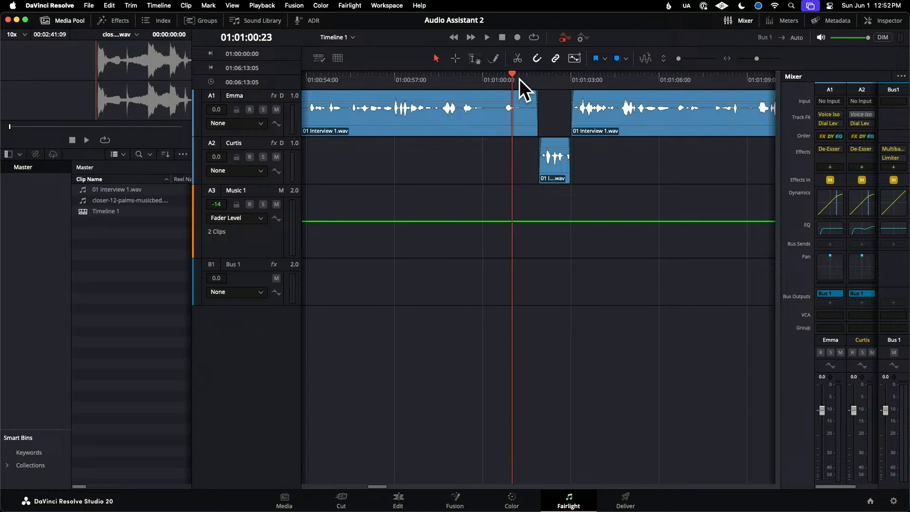
{"action": "key", "text": "space"}
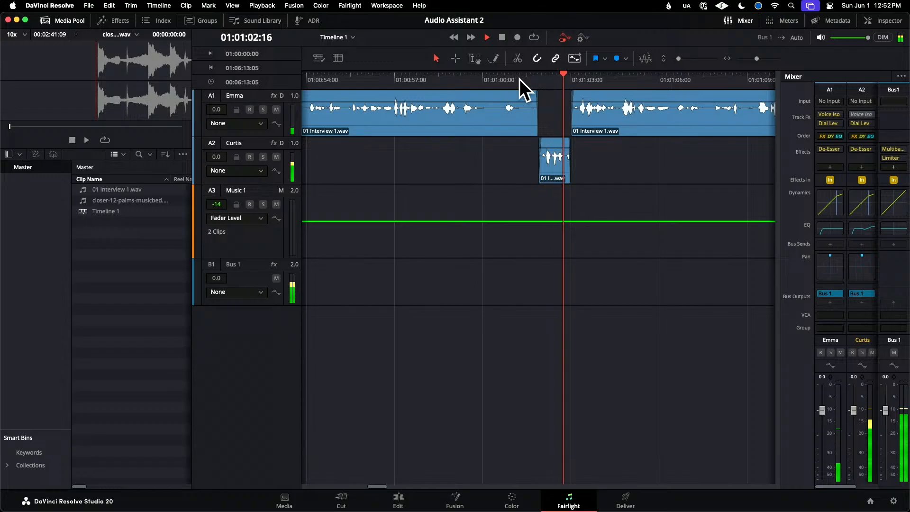
{"action": "key", "text": "space"}
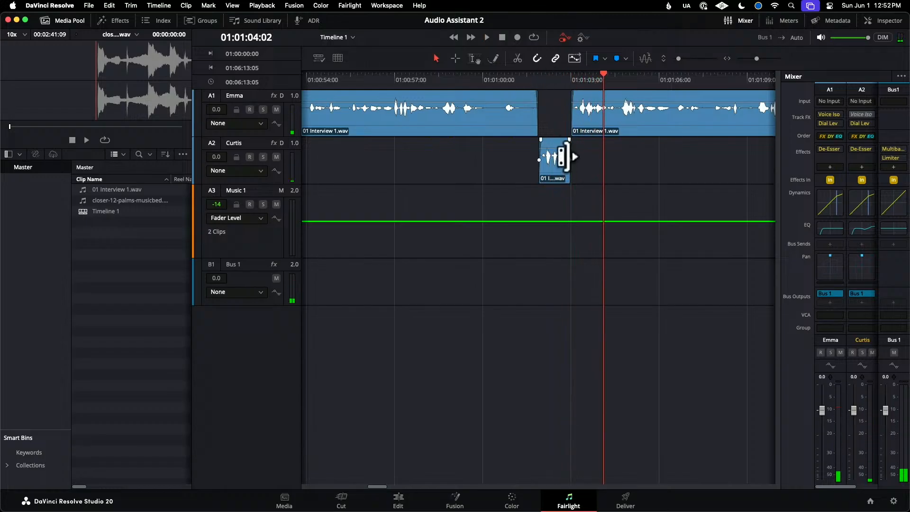
- Extend the end of track A2's short clip to about 01:01:04:00, and replay the handover from about 01:00:59:17
{"action": "left_click_drag", "start_coordinate": [569, 159], "coordinate": [596, 142]}
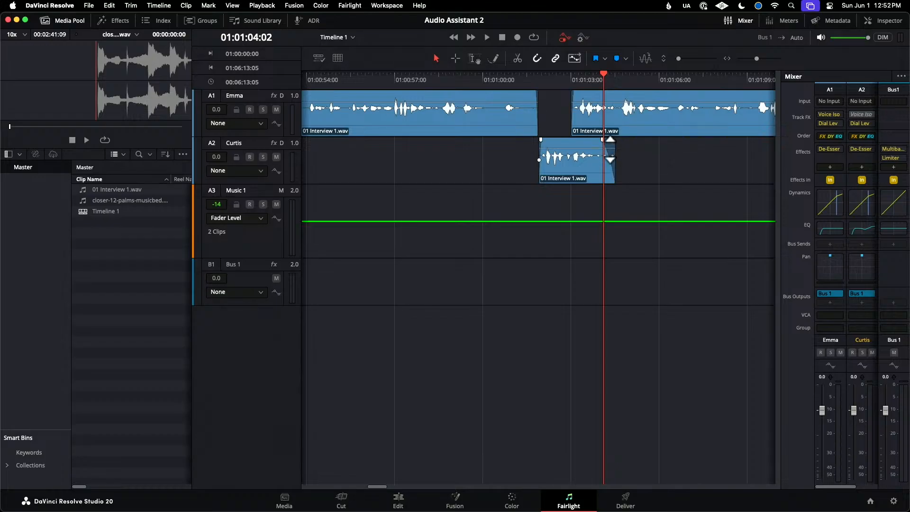
{"action": "left_click_drag", "start_coordinate": [610, 149], "coordinate": [602, 153]}
{"action": "left_click", "coordinate": [475, 76]}
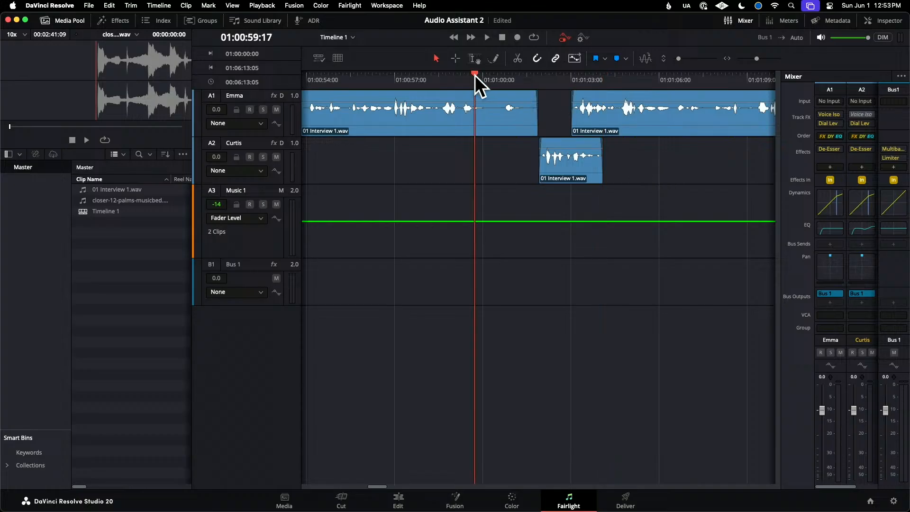
{"action": "key", "text": "space"}
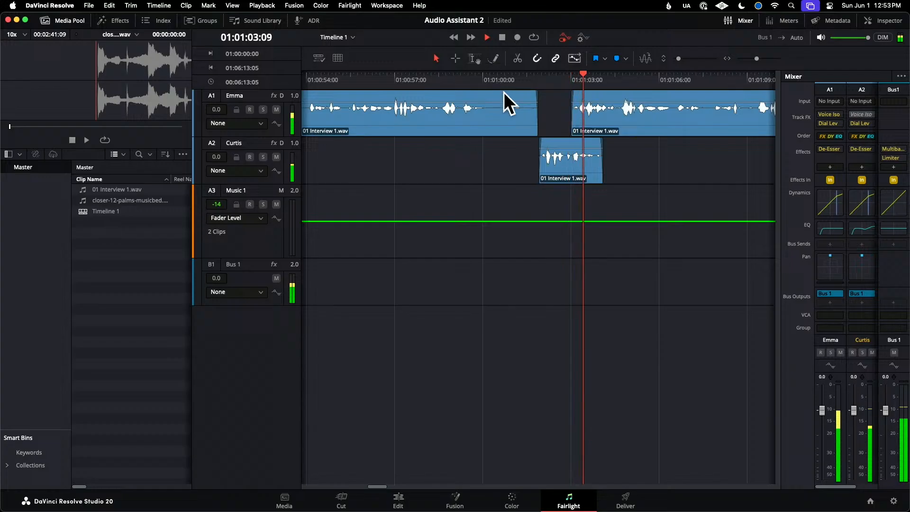
{"action": "key", "text": "space"}
- Extend the end of the track A1 clip preceding the short reply to just past 01:01:02, with a fade-out
{"action": "left_click", "coordinate": [534, 119]}
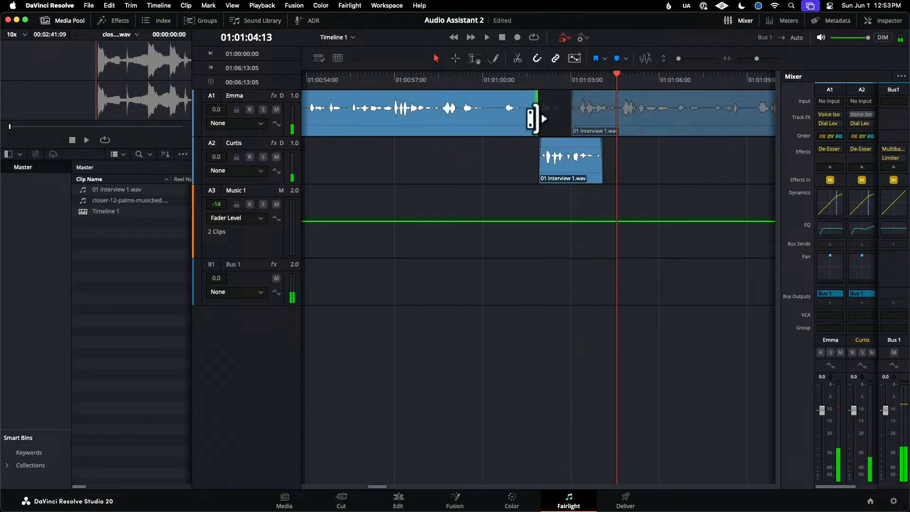
{"action": "left_click_drag", "start_coordinate": [533, 119], "coordinate": [550, 119]}
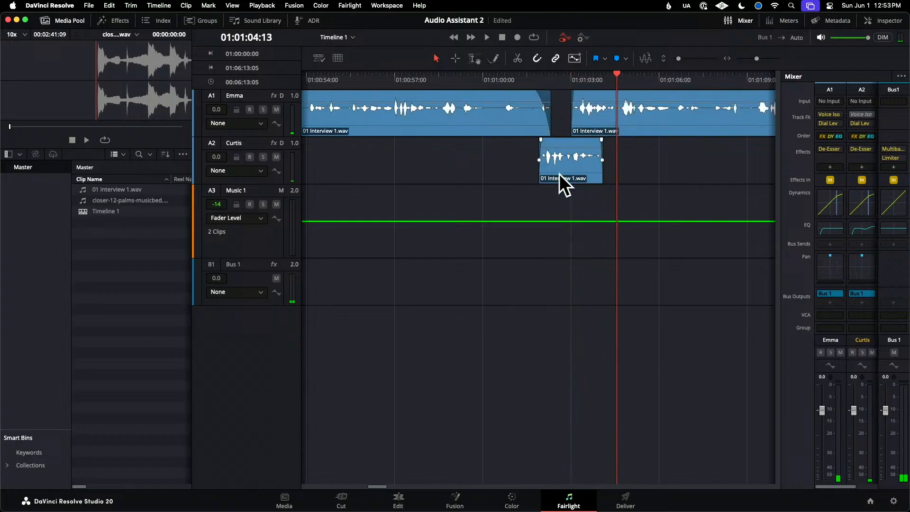